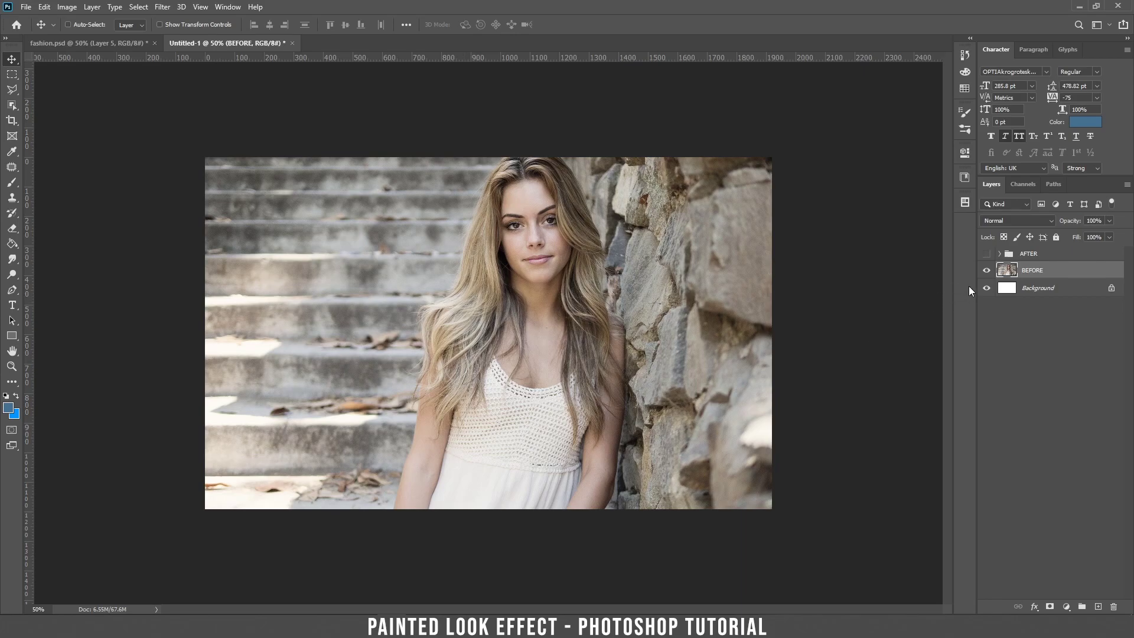
# Compare the photo with and without the painted effect by switching the AFTER group's visibility.
pyautogui.click(991, 258)
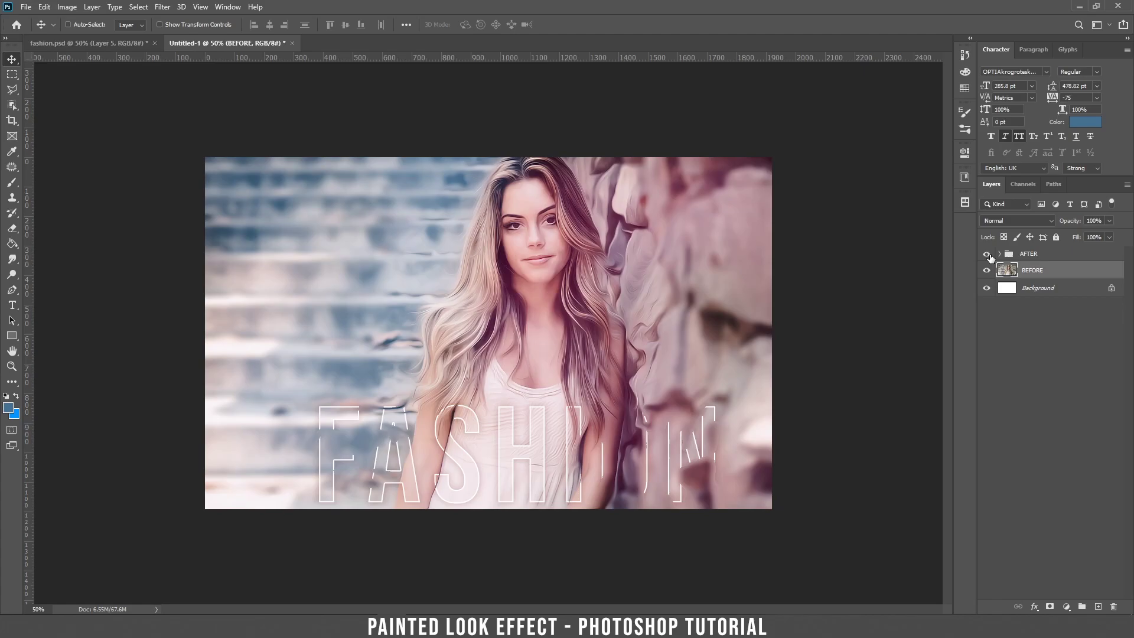
pyautogui.click(987, 255)
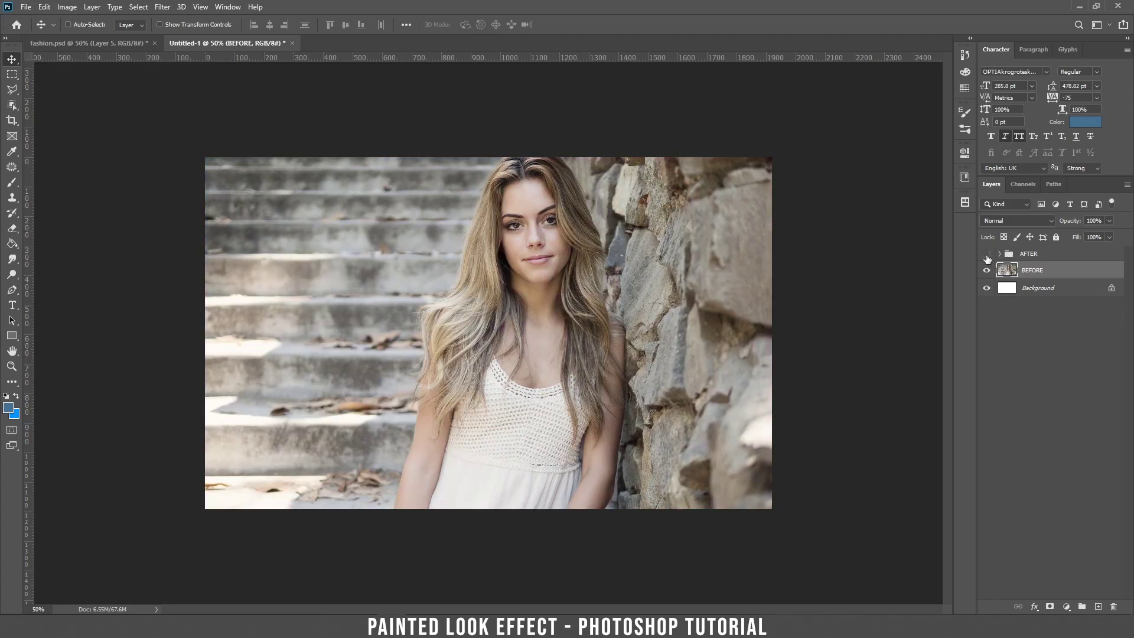
pyautogui.click(987, 256)
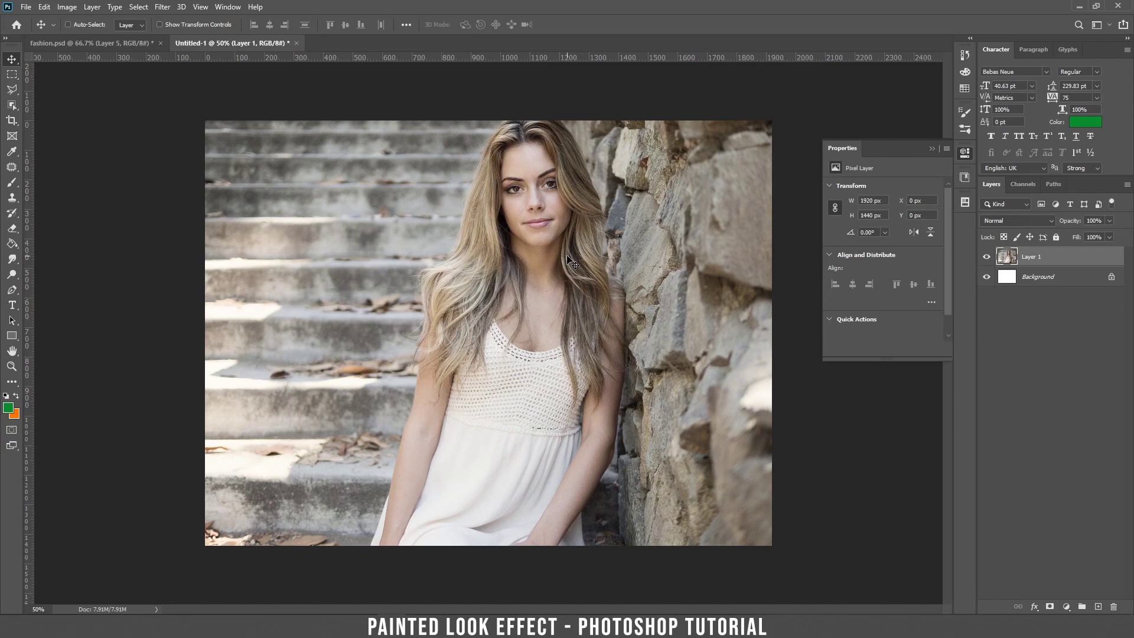
# Crop the portrait's height to about 1192 px, keeping the full 1920 px width and cutting off the lower dress.
pyautogui.press('c')
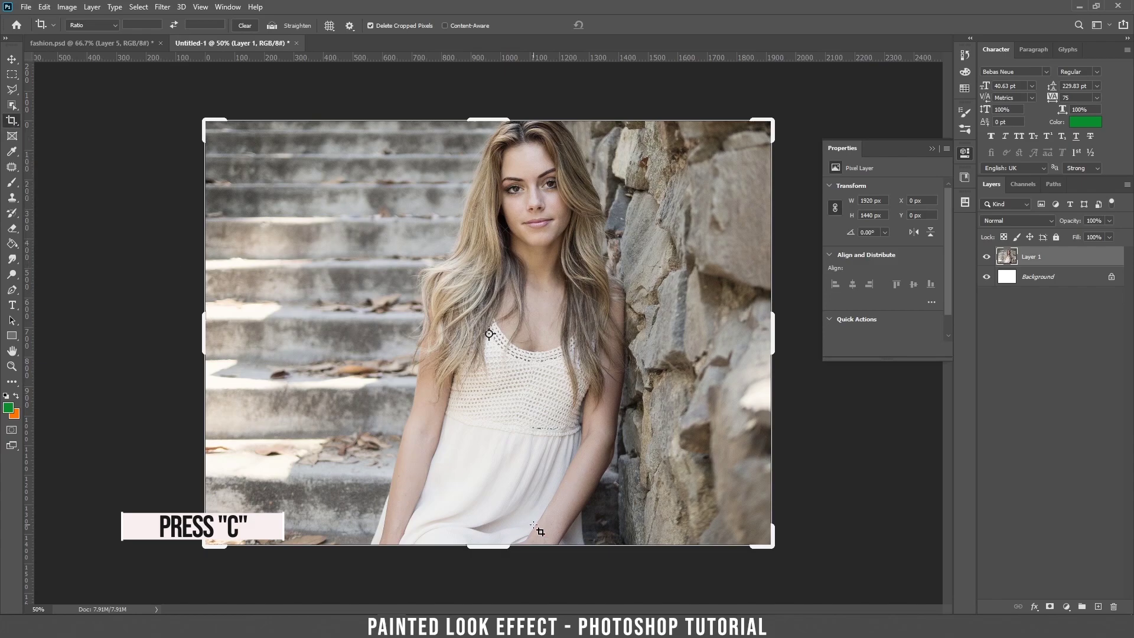
pyautogui.moveTo(489, 544); pyautogui.dragTo(493, 508)
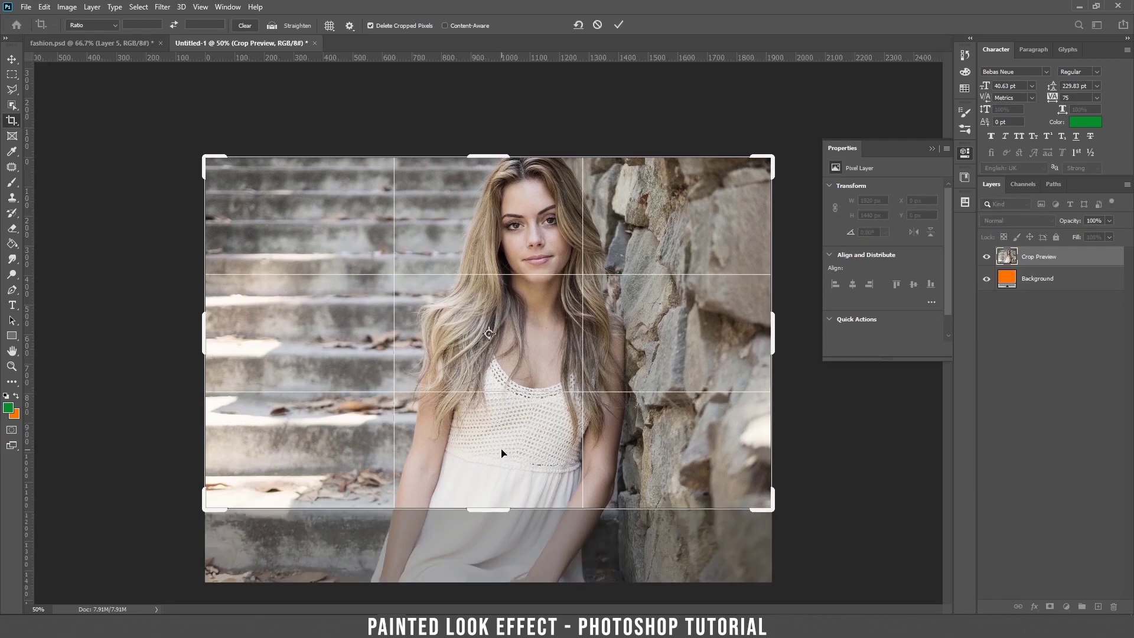
pyautogui.press('Return')
pyautogui.press('v')
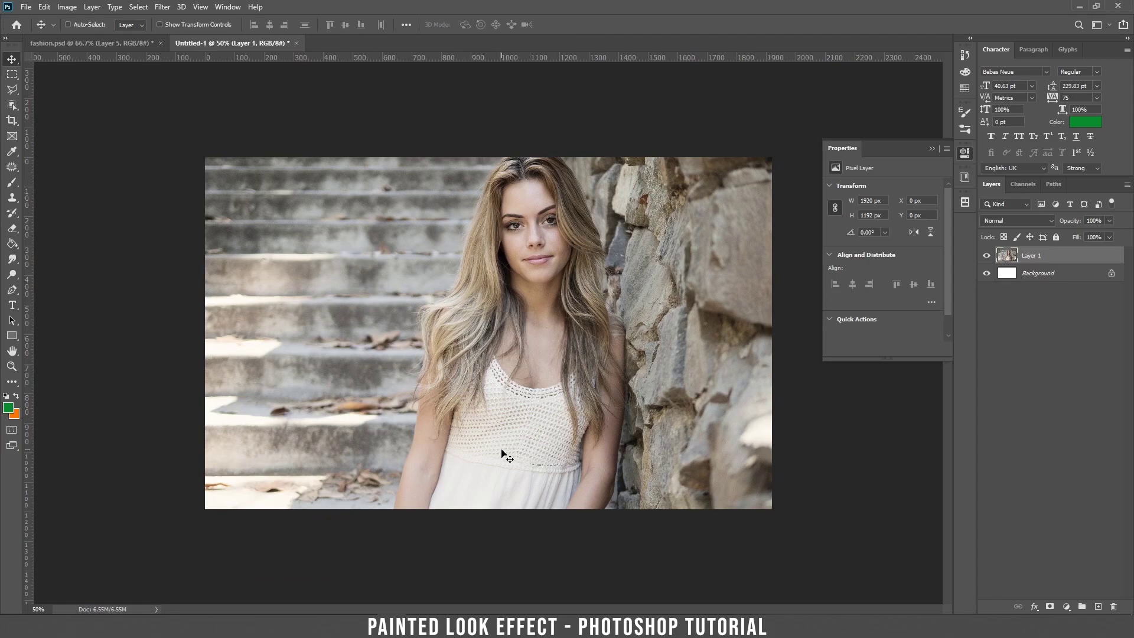
# Rename Layer 1 as "original" and duplicate it.
pyautogui.doubleClick(1033, 255)
pyautogui.write('criginal')
pyautogui.press('Return')
pyautogui.moveTo(1067, 260); pyautogui.dragTo(1100, 608)
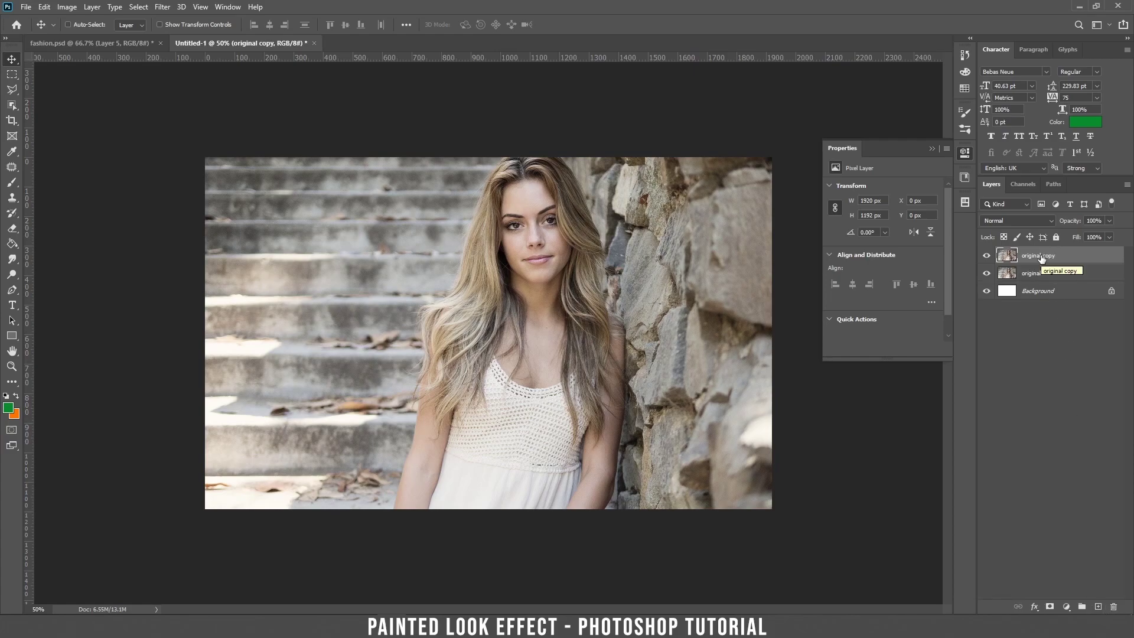
# Apply the Oil Paint filter to the original copy layer with cleanliness 5.1, scale 5.0, bristle detail 4.8 and shine 0.0.
pyautogui.click(167, 9)
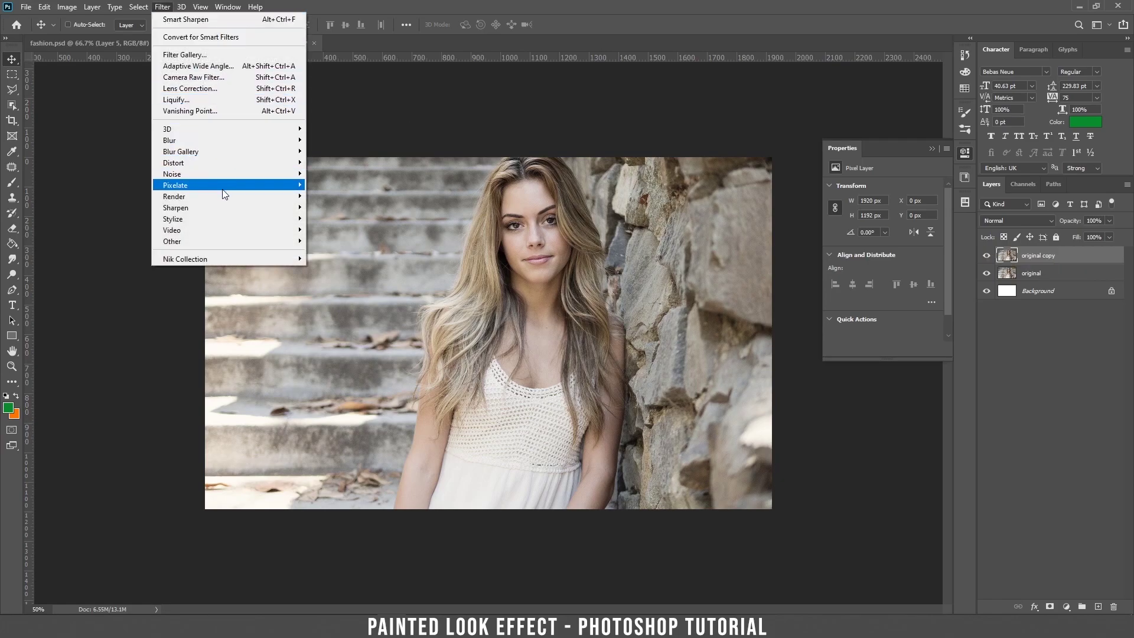
pyautogui.moveTo(228, 220)
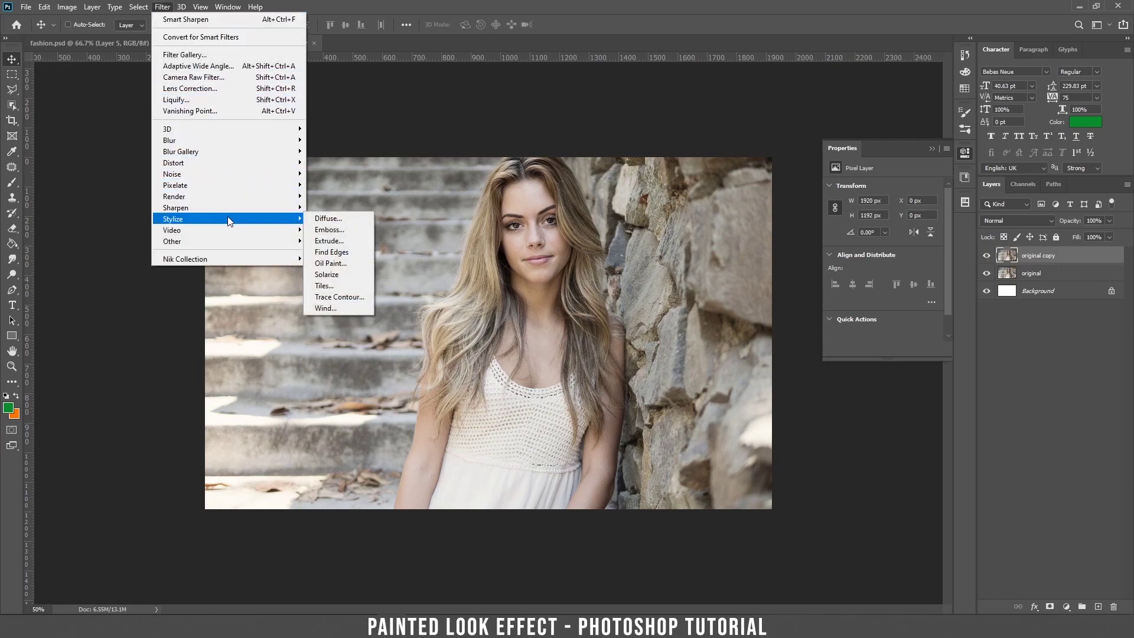
pyautogui.click(353, 264)
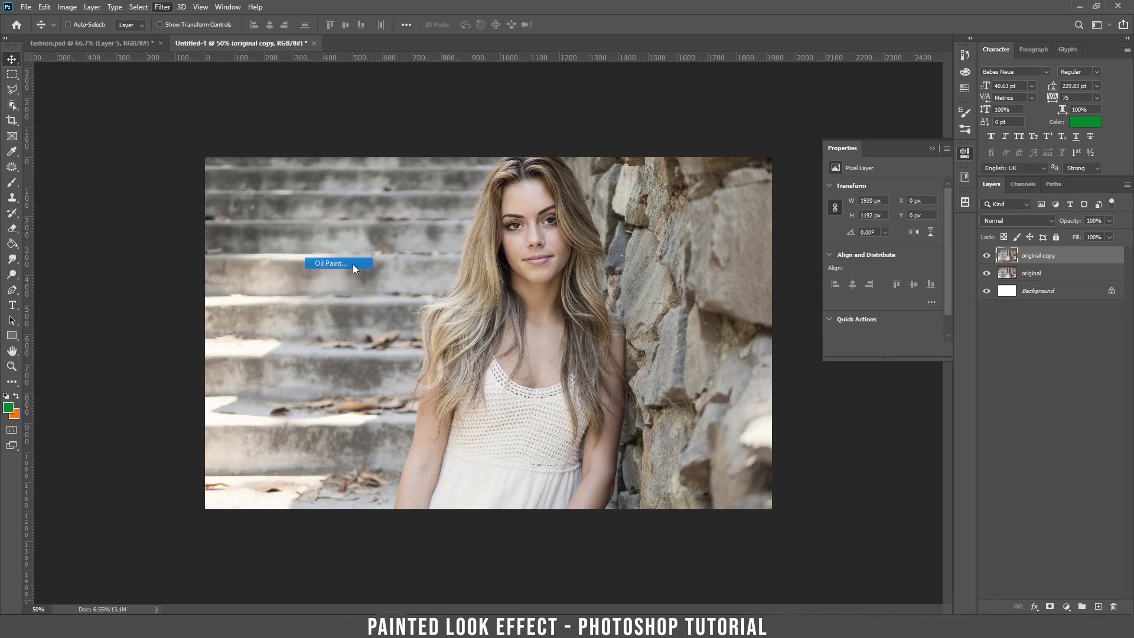
pyautogui.moveTo(222, 131); pyautogui.dragTo(335, 166)
pyautogui.moveTo(319, 207)
pyautogui.mouseDown()
pyautogui.moveTo(294, 301)
pyautogui.moveTo(301, 236)
pyautogui.mouseUp()
pyautogui.moveTo(302, 189)
pyautogui.mouseDown()
pyautogui.moveTo(321, 262)
pyautogui.moveTo(304, 206)
pyautogui.moveTo(313, 231)
pyautogui.mouseUp()
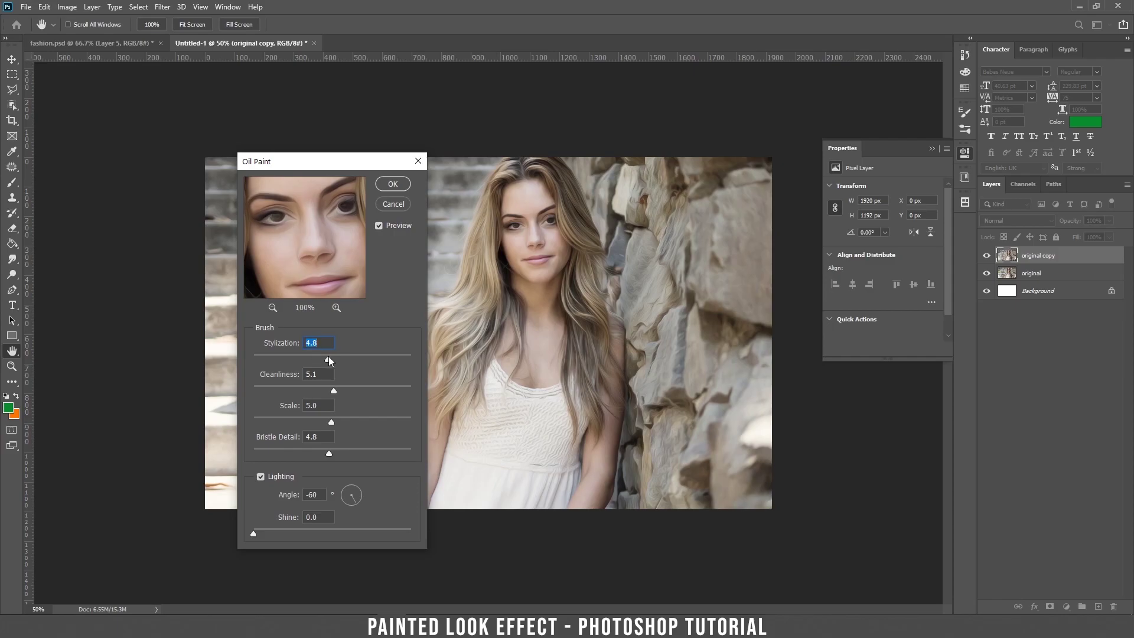
pyautogui.doubleClick(313, 343)
pyautogui.click(307, 356)
pyautogui.click(387, 185)
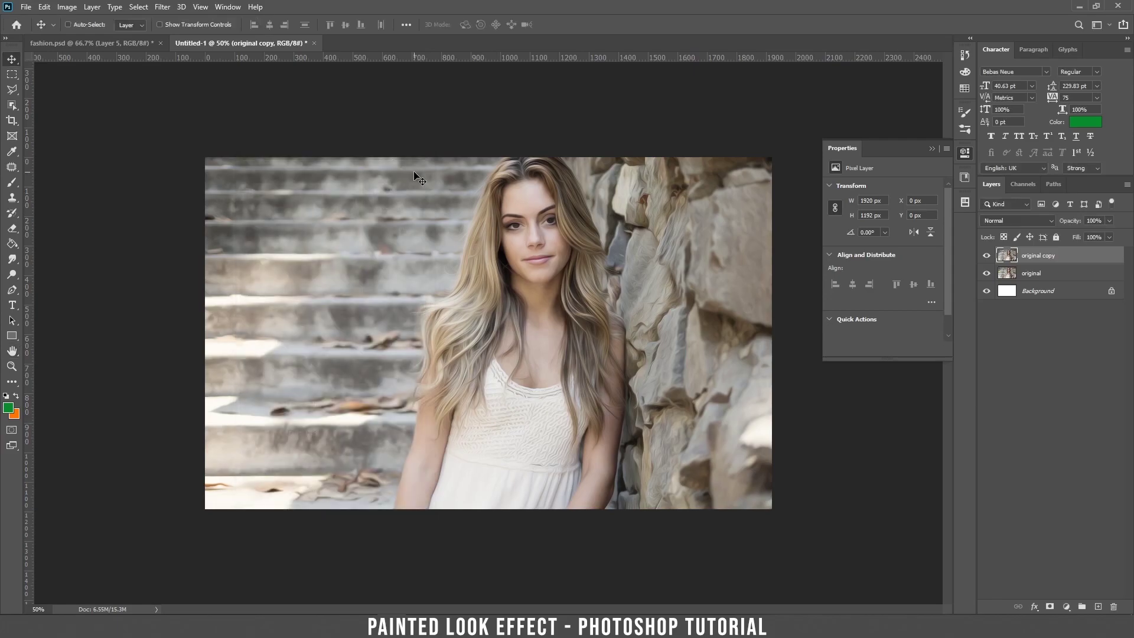
# Duplicate the oil-painted original copy layer.
pyautogui.hotkey('ctrl', '+')
pyautogui.hotkey('ctrl', '+')
pyautogui.moveTo(612, 128); pyautogui.dragTo(531, 238)
pyautogui.hotkey('ctrl', '-')
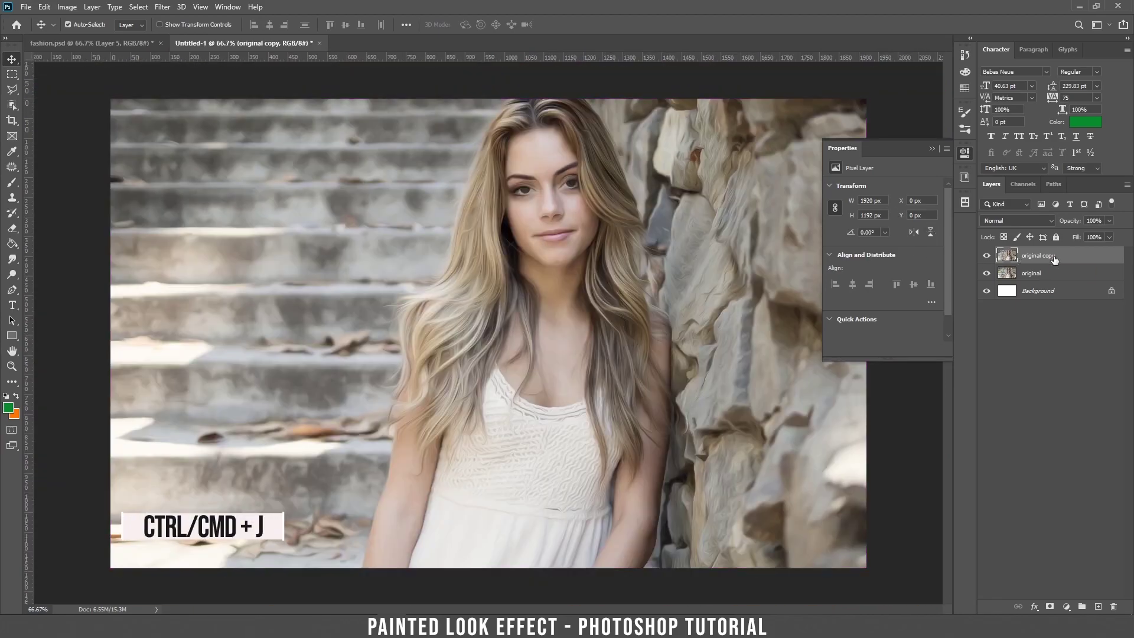
pyautogui.hotkey('ctrl', 'j')
pyautogui.moveTo(1054, 260); pyautogui.dragTo(1096, 606)
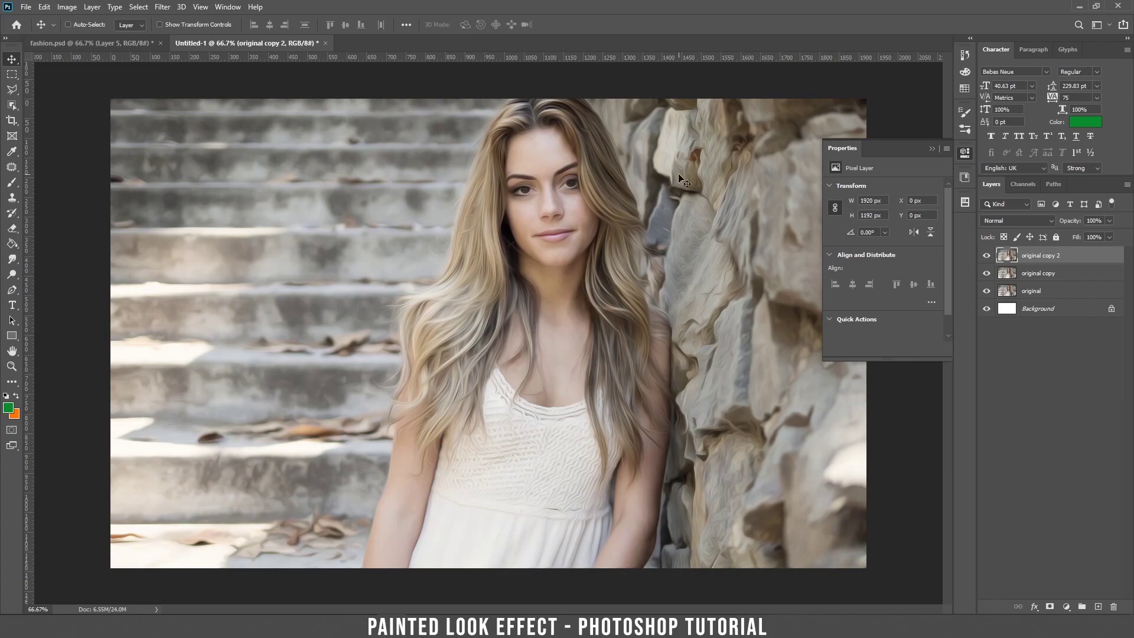
# Apply a stronger Oil Paint filter to original copy 2 with stylization 7.4 and cleanliness 6.1.
pyautogui.click(162, 7)
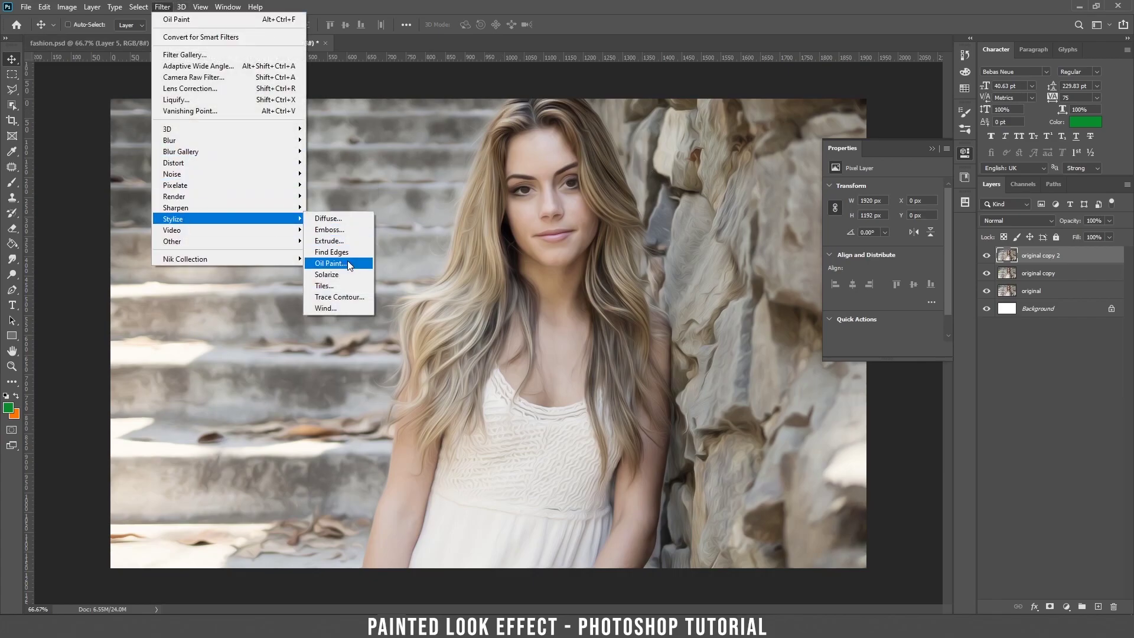
pyautogui.hotkey('ctrl', 'alt', 'f')
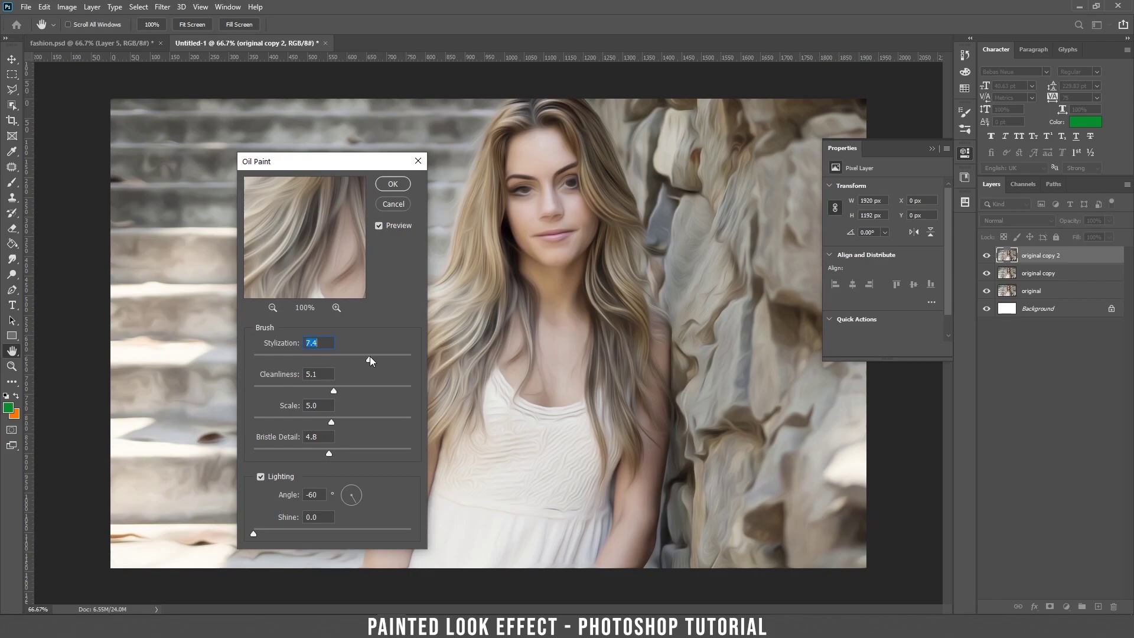
pyautogui.moveTo(347, 388); pyautogui.dragTo(349, 388)
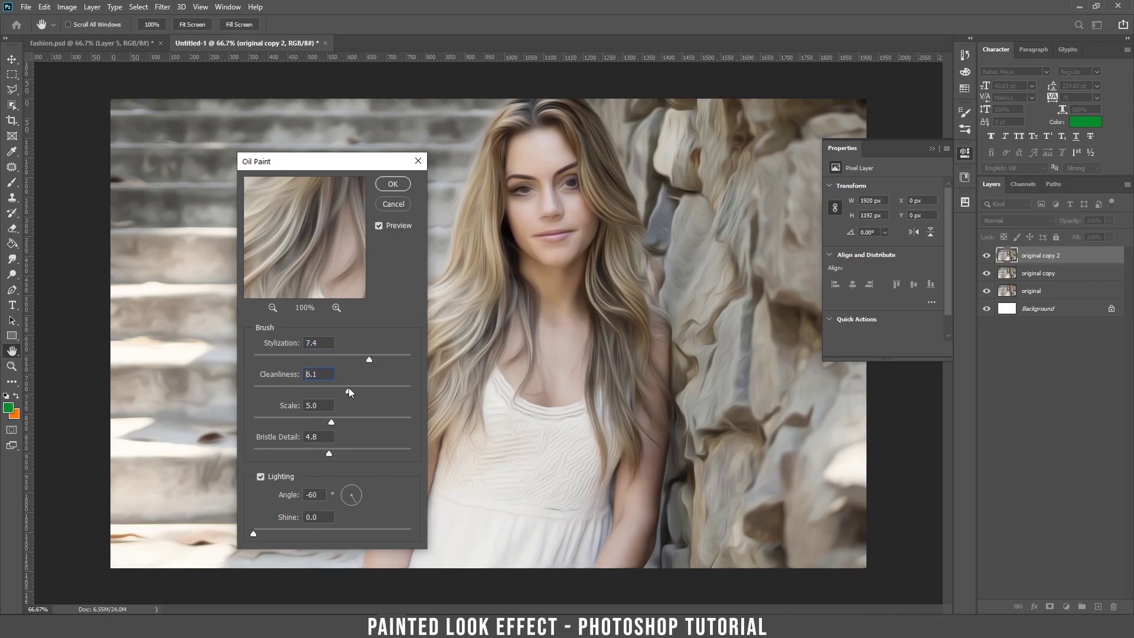
pyautogui.click(392, 184)
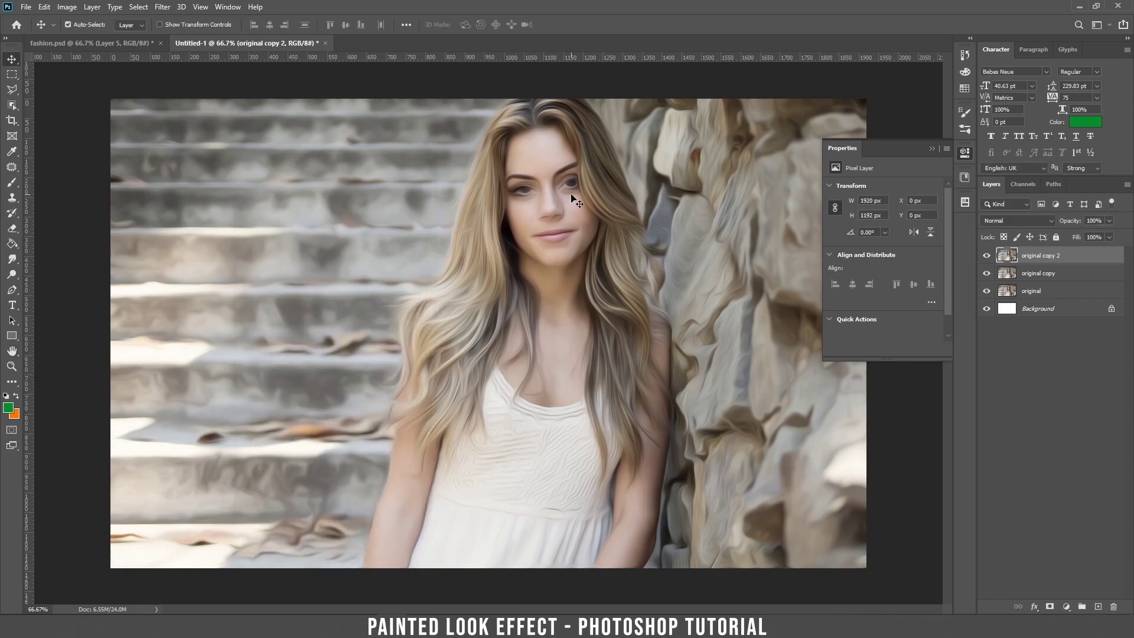
# Add a layer mask to original copy 2.
pyautogui.hotkey('ctrl', '+')
pyautogui.moveTo(572, 197); pyautogui.dragTo(439, 336)
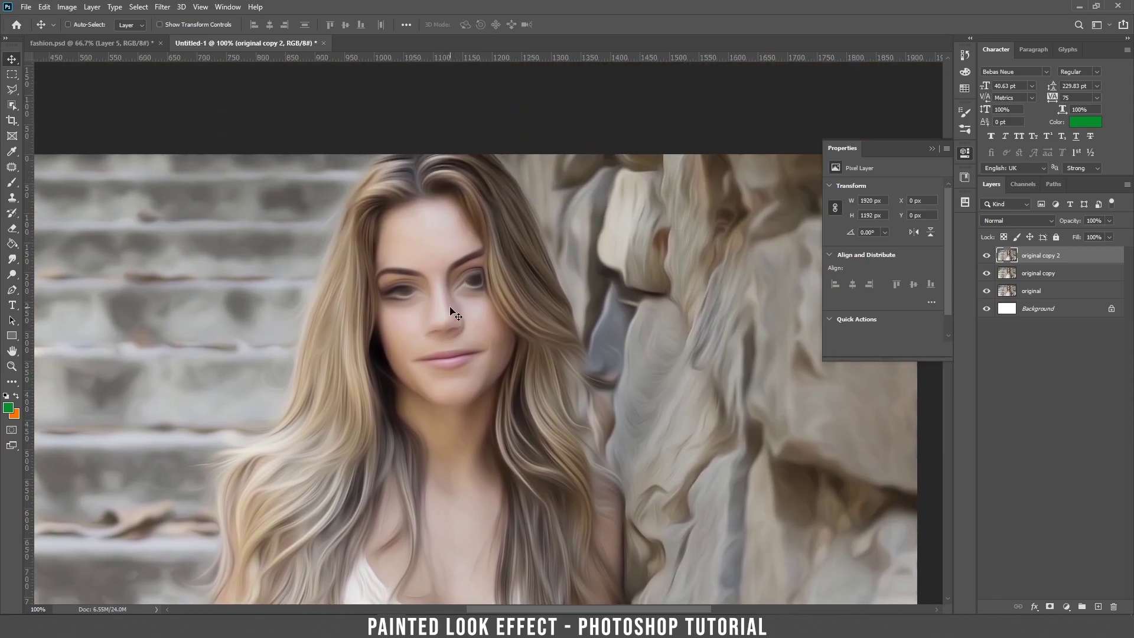
pyautogui.click(1050, 608)
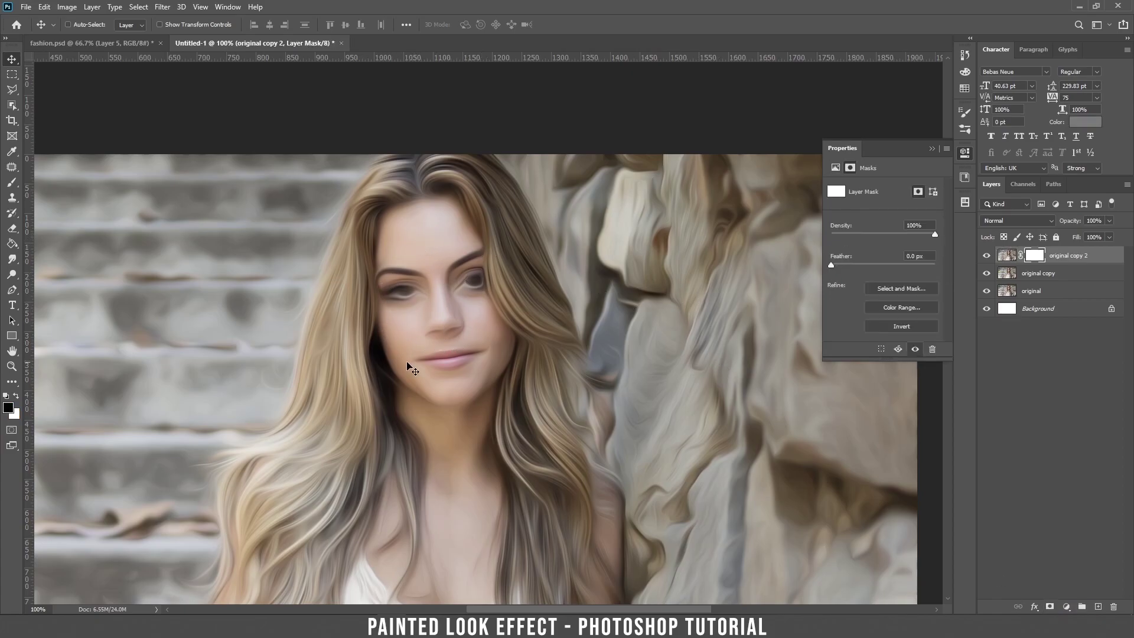
pyautogui.hotkey('ctrl', '+')
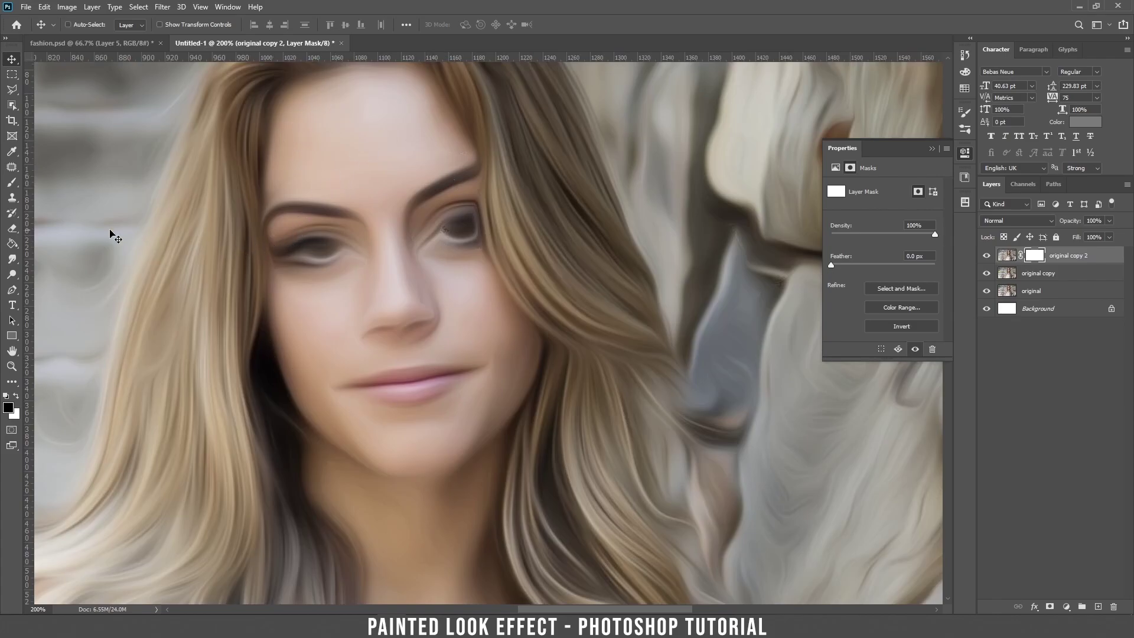
# Paint black over the face on the original copy 2 mask with a soft 291 px brush at 0% hardness and 17% flow.
pyautogui.press('b')
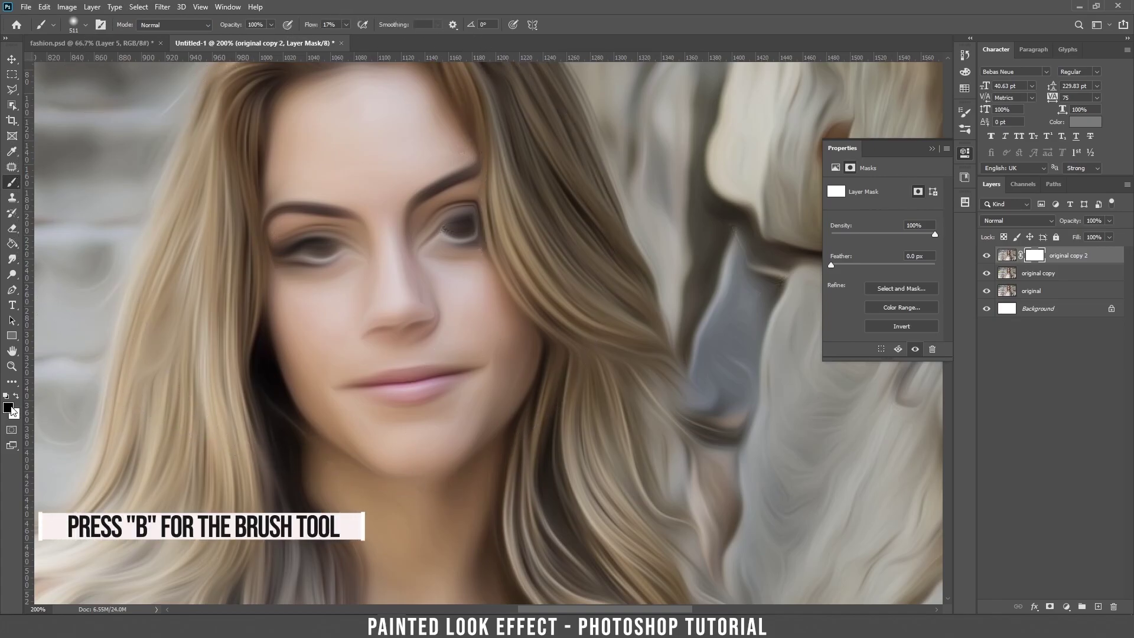
pyautogui.rightClick(313, 283)
pyautogui.moveTo(437, 312); pyautogui.dragTo(430, 312)
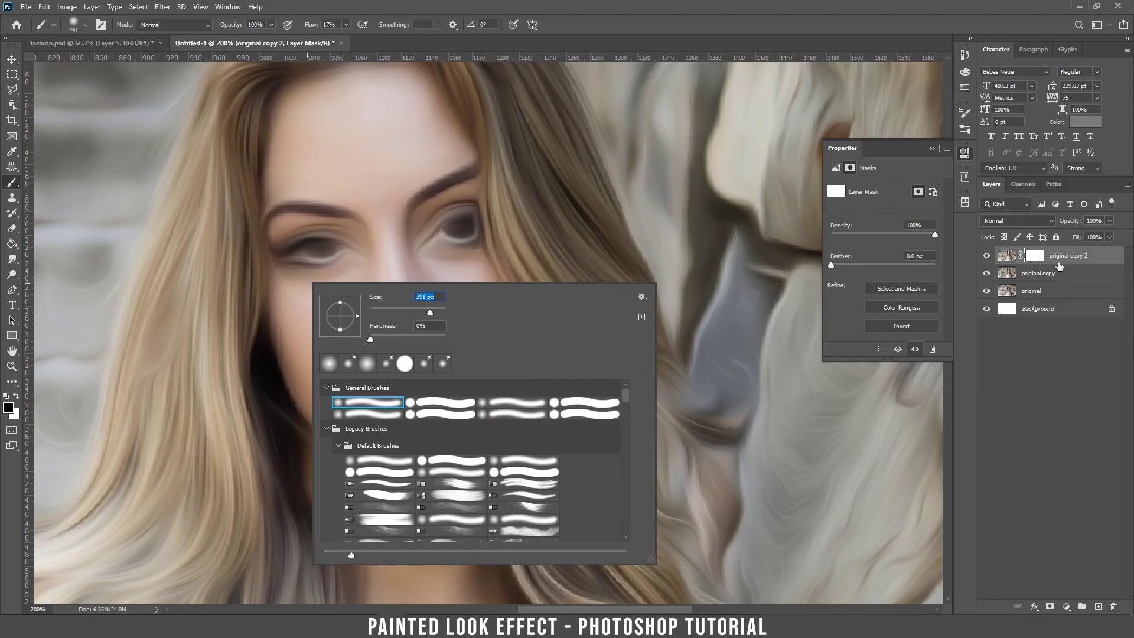
pyautogui.click(1029, 261)
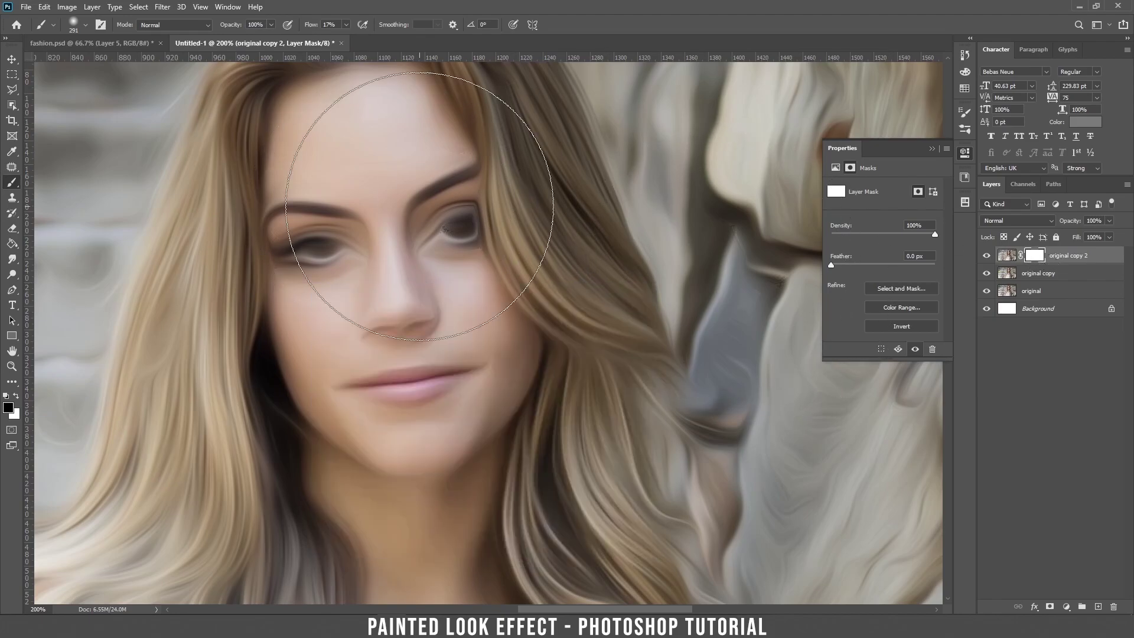
pyautogui.moveTo(380, 226)
pyautogui.mouseDown()
pyautogui.moveTo(330, 341)
pyautogui.moveTo(381, 352)
pyautogui.moveTo(374, 284)
pyautogui.moveTo(388, 270)
pyautogui.moveTo(388, 332)
pyautogui.moveTo(341, 240)
pyautogui.moveTo(407, 290)
pyautogui.moveTo(399, 399)
pyautogui.moveTo(364, 393)
pyautogui.moveTo(316, 346)
pyautogui.moveTo(384, 308)
pyautogui.moveTo(413, 268)
pyautogui.moveTo(395, 238)
pyautogui.moveTo(428, 265)
pyautogui.moveTo(333, 175)
pyautogui.moveTo(345, 184)
pyautogui.moveTo(350, 263)
pyautogui.moveTo(326, 350)
pyautogui.moveTo(353, 407)
pyautogui.moveTo(433, 400)
pyautogui.moveTo(441, 285)
pyautogui.moveTo(317, 237)
pyautogui.moveTo(378, 248)
pyautogui.mouseUp()
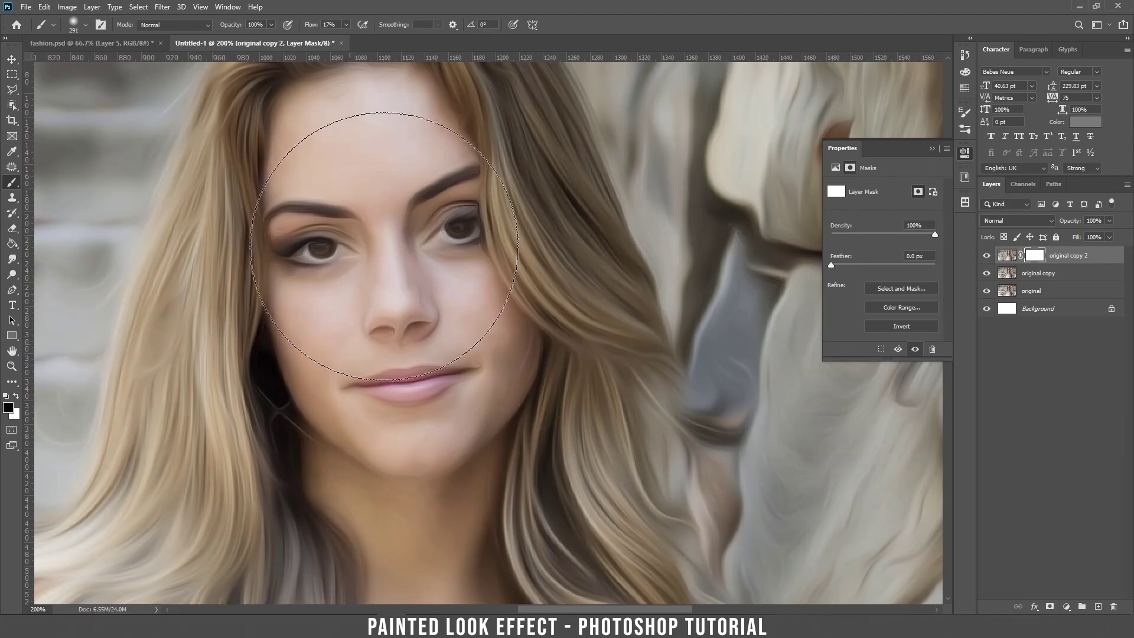
# Compare the face with the original copy 2 layer mask disabled and enabled.
pyautogui.hotkey('ctrl', '-')
pyautogui.hotkey('ctrl', '-')
pyautogui.press('v')
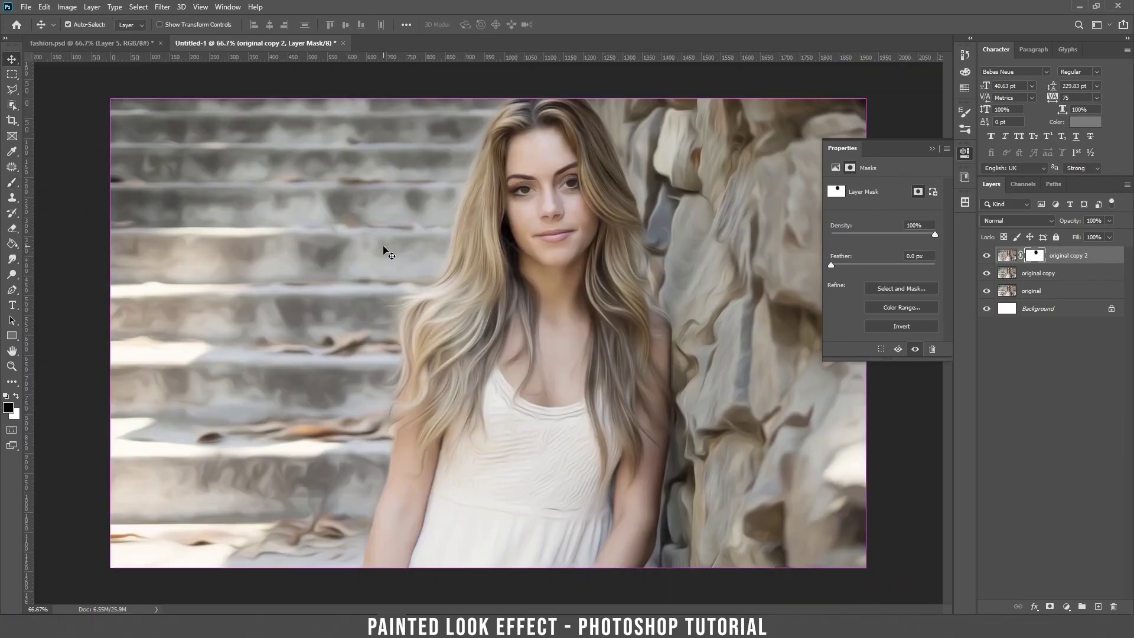
pyautogui.hotkey('ctrl', '+')
pyautogui.moveTo(584, 162); pyautogui.dragTo(487, 243)
pyautogui.keyDown('shift'); pyautogui.click(1035, 254); pyautogui.keyUp('shift')
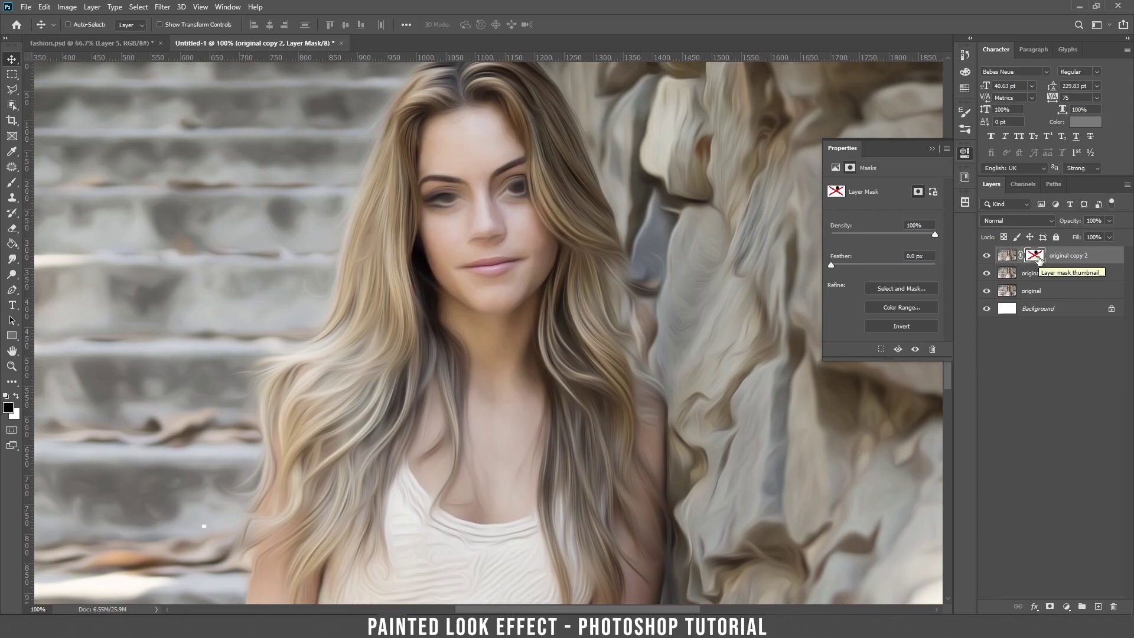
pyautogui.keyDown('shift'); pyautogui.click(1040, 258); pyautogui.keyUp('shift')
pyautogui.keyDown('shift'); pyautogui.click(1040, 259); pyautogui.keyUp('shift')
pyautogui.keyDown('shift'); pyautogui.click(1039, 259); pyautogui.keyUp('shift')
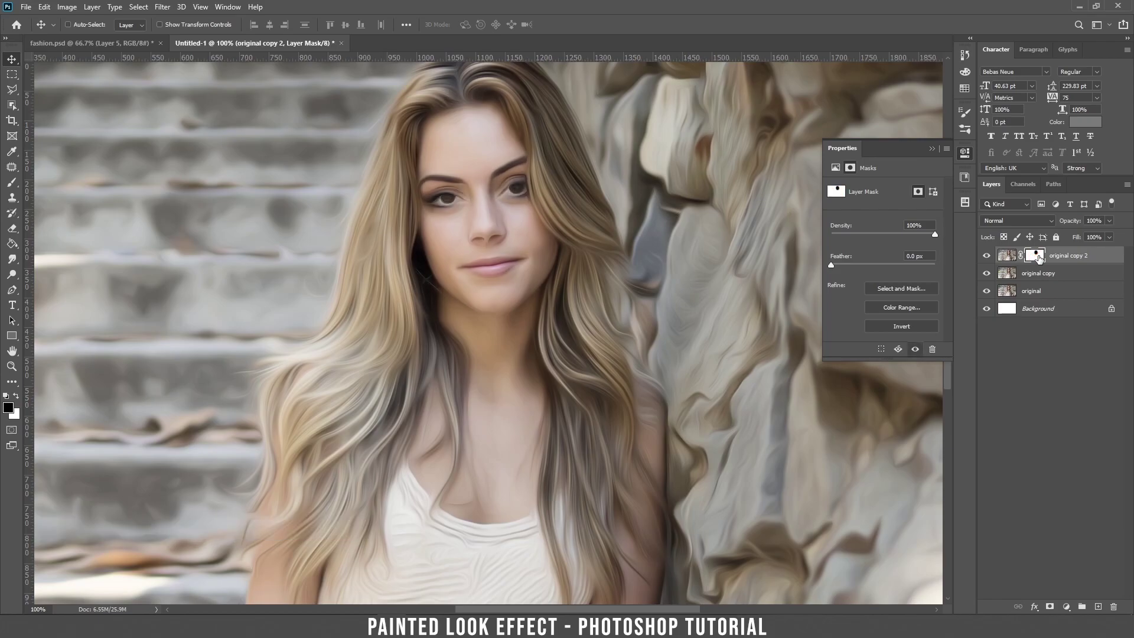
# Smudge the forehead skin on the original copy layer using the Smudge tool with a 14 px brush at 14% strength.
pyautogui.hotkey('ctrl', '+')
pyautogui.hotkey('ctrl', '+')
pyautogui.hotkey('ctrl', '+')
pyautogui.moveTo(573, 260); pyautogui.dragTo(543, 603)
pyautogui.moveTo(568, 214); pyautogui.dragTo(594, 381)
pyautogui.click(1068, 274)
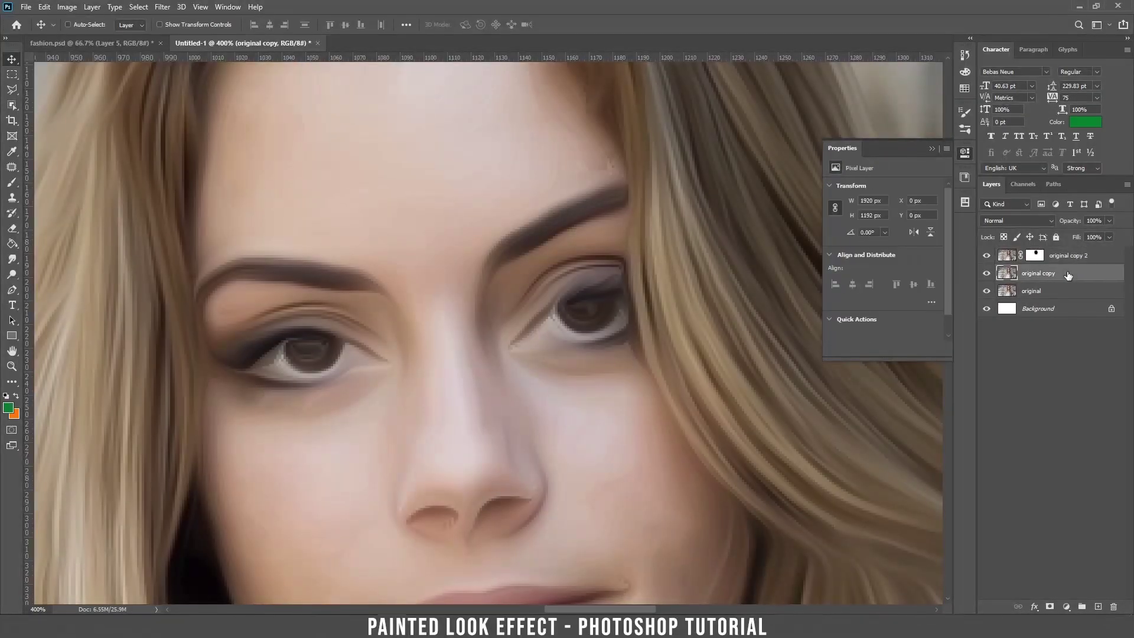
pyautogui.click(13, 260)
pyautogui.moveTo(522, 175); pyautogui.dragTo(513, 288)
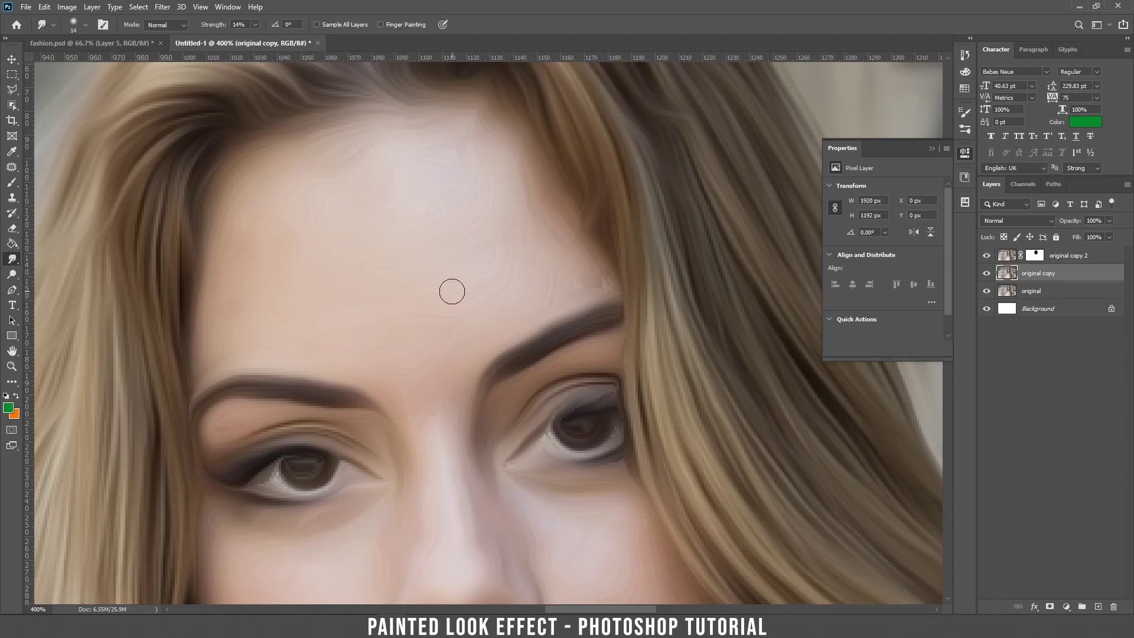
# Examine the skin on the neck, chest and forehead for areas that need smudging.
pyautogui.hotkey('ctrl', '-')
pyautogui.hotkey('ctrl', '-')
pyautogui.moveTo(542, 319); pyautogui.dragTo(473, 55)
pyautogui.moveTo(529, 331)
pyautogui.mouseDown()
pyautogui.moveTo(512, 116)
pyautogui.moveTo(496, 220)
pyautogui.moveTo(604, 154)
pyautogui.moveTo(621, 162)
pyautogui.moveTo(544, 334)
pyautogui.moveTo(547, 207)
pyautogui.moveTo(547, 273)
pyautogui.mouseUp()
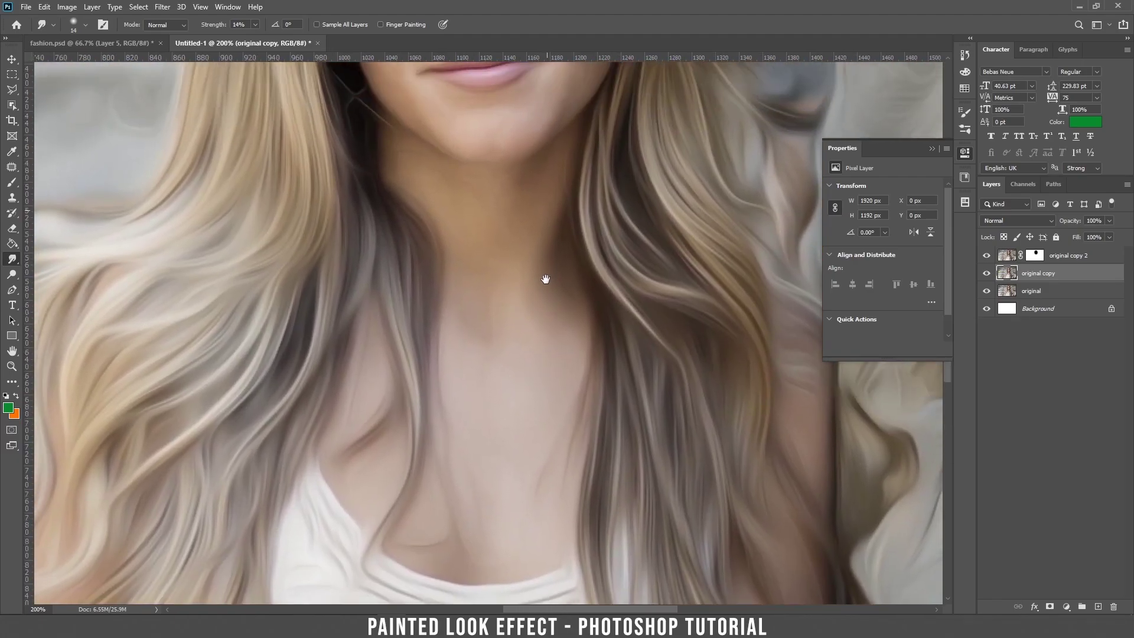
pyautogui.moveTo(541, 492); pyautogui.dragTo(527, 385)
pyautogui.hotkey('ctrl', '+')
pyautogui.hotkey('ctrl', '+')
pyautogui.moveTo(359, 156); pyautogui.dragTo(484, 301)
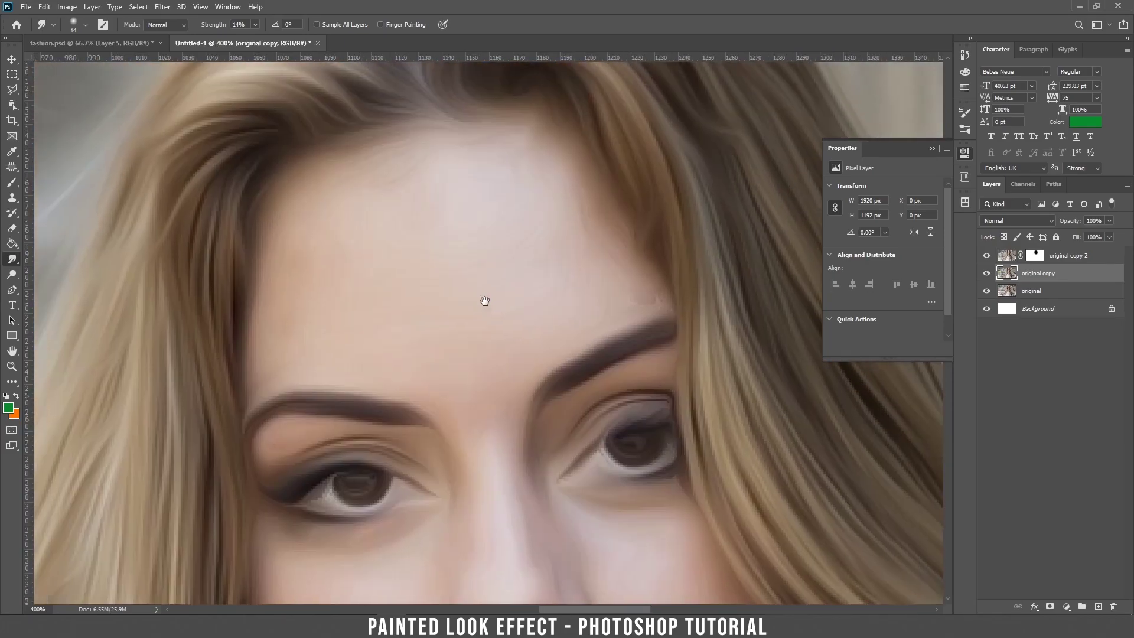
# Smudge the forehead skin on the original copy layer using a 34 px Smudge brush at 0% hardness and 14% strength.
pyautogui.rightClick(10, 262)
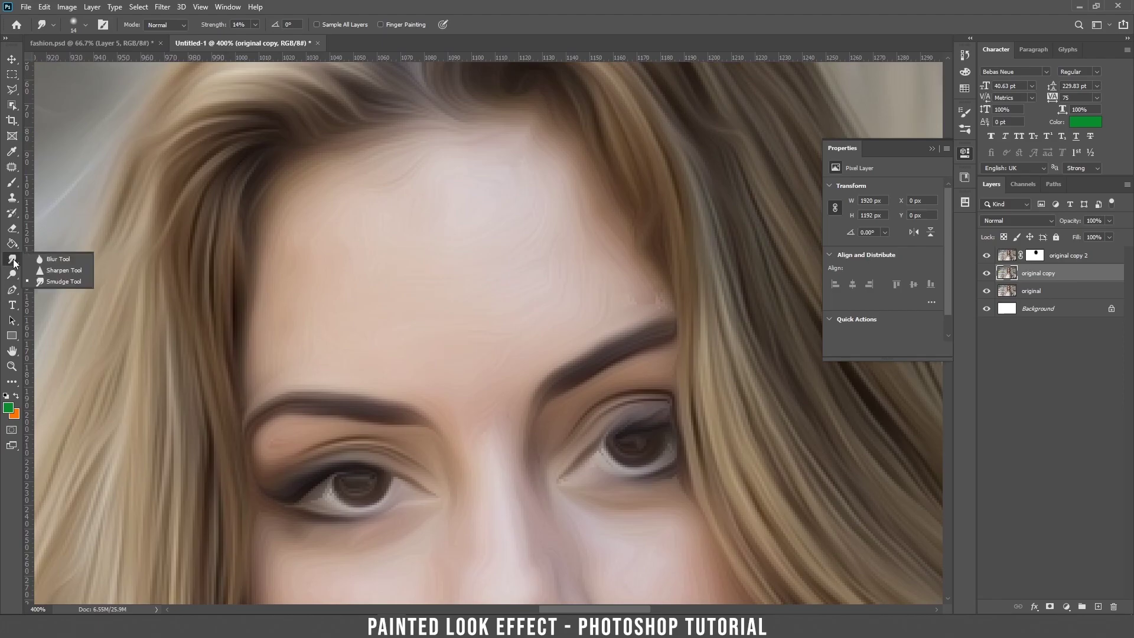
pyautogui.click(13, 260)
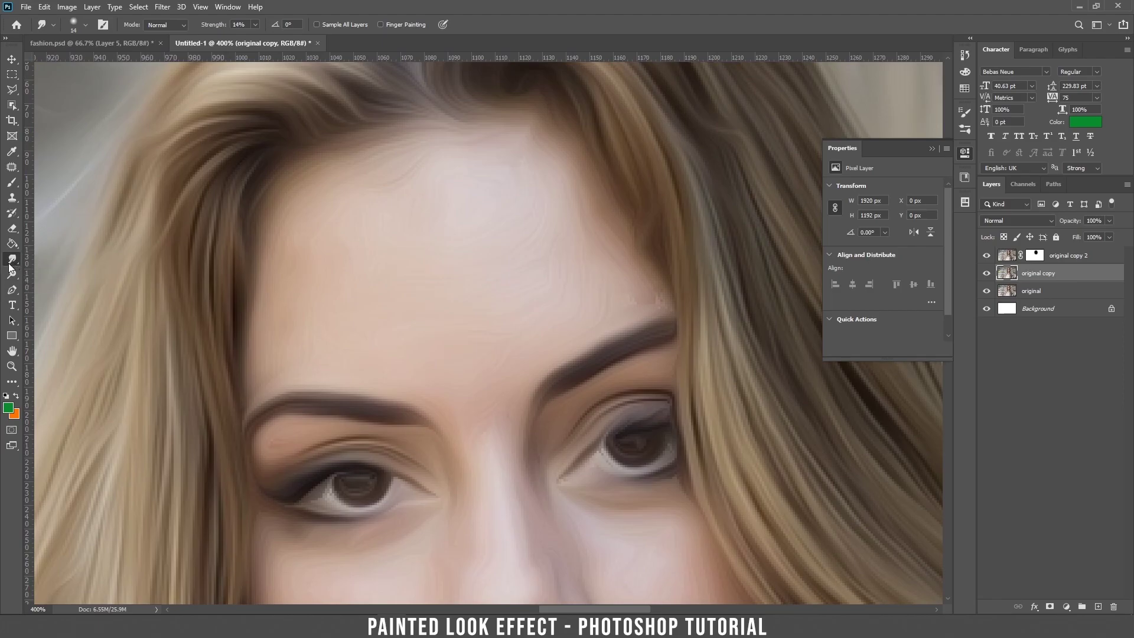
pyautogui.rightClick(461, 208)
pyautogui.moveTo(530, 234); pyautogui.dragTo(534, 234)
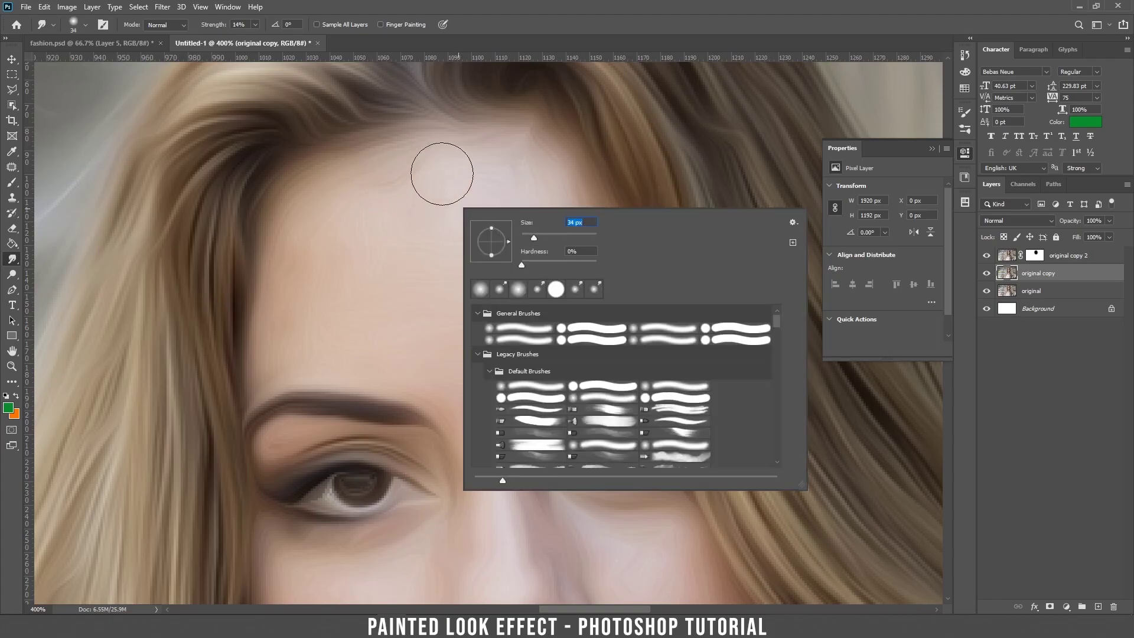
pyautogui.press('Return')
pyautogui.moveTo(414, 217)
pyautogui.mouseDown()
pyautogui.moveTo(447, 241)
pyautogui.moveTo(511, 242)
pyautogui.moveTo(504, 280)
pyautogui.moveTo(533, 304)
pyautogui.moveTo(644, 296)
pyautogui.moveTo(601, 278)
pyautogui.moveTo(592, 214)
pyautogui.moveTo(604, 245)
pyautogui.moveTo(432, 146)
pyautogui.moveTo(324, 171)
pyautogui.moveTo(306, 184)
pyautogui.moveTo(269, 338)
pyautogui.moveTo(361, 335)
pyautogui.moveTo(447, 368)
pyautogui.moveTo(485, 347)
pyautogui.moveTo(462, 377)
pyautogui.moveTo(304, 345)
pyautogui.moveTo(457, 390)
pyautogui.moveTo(460, 380)
pyautogui.moveTo(367, 349)
pyautogui.moveTo(518, 327)
pyautogui.moveTo(623, 285)
pyautogui.moveTo(642, 295)
pyautogui.moveTo(401, 345)
pyautogui.moveTo(382, 406)
pyautogui.mouseUp()
pyautogui.moveTo(438, 289); pyautogui.dragTo(469, 177)
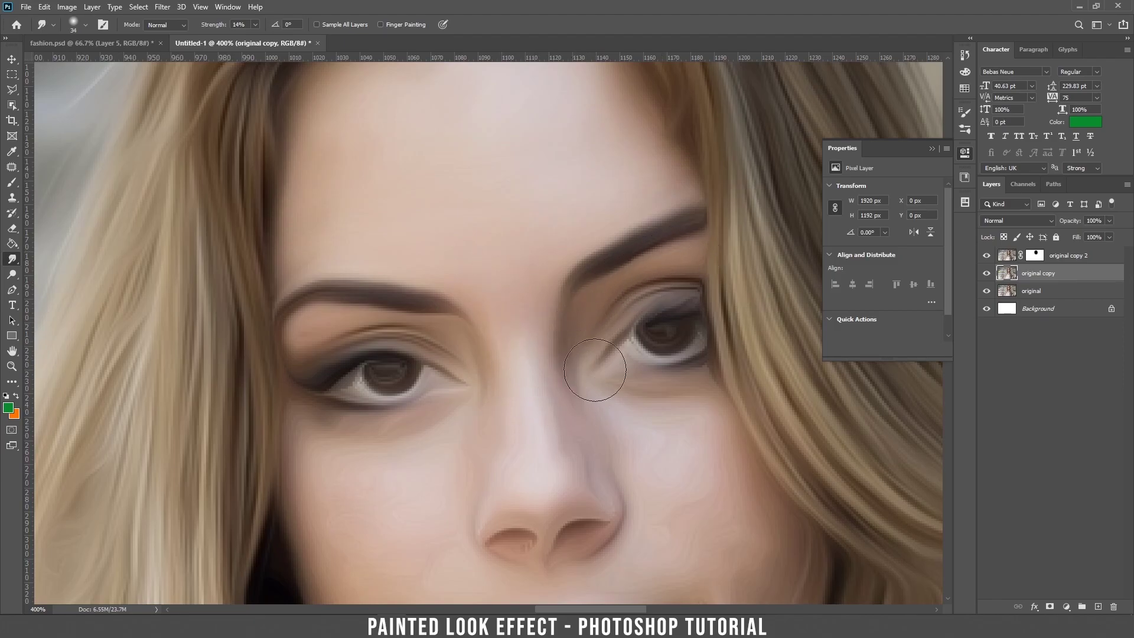
# Smudge the skin around the corners and lids of both eyes with a 20 px brush.
pyautogui.rightClick(646, 372)
pyautogui.moveTo(714, 361); pyautogui.dragTo(712, 362)
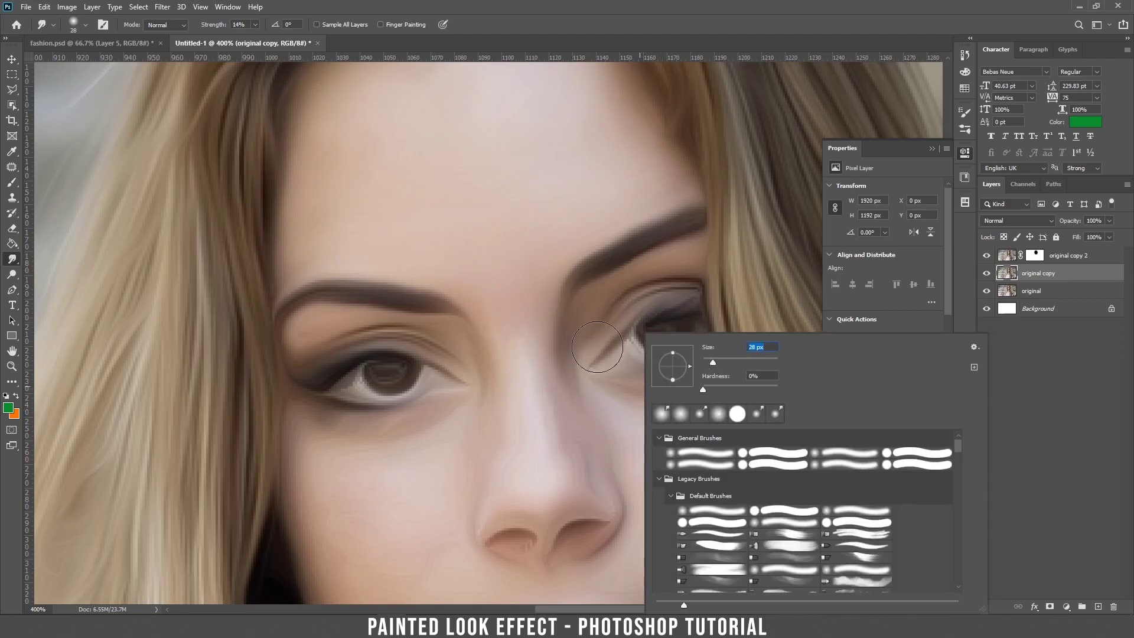
pyautogui.click(621, 340)
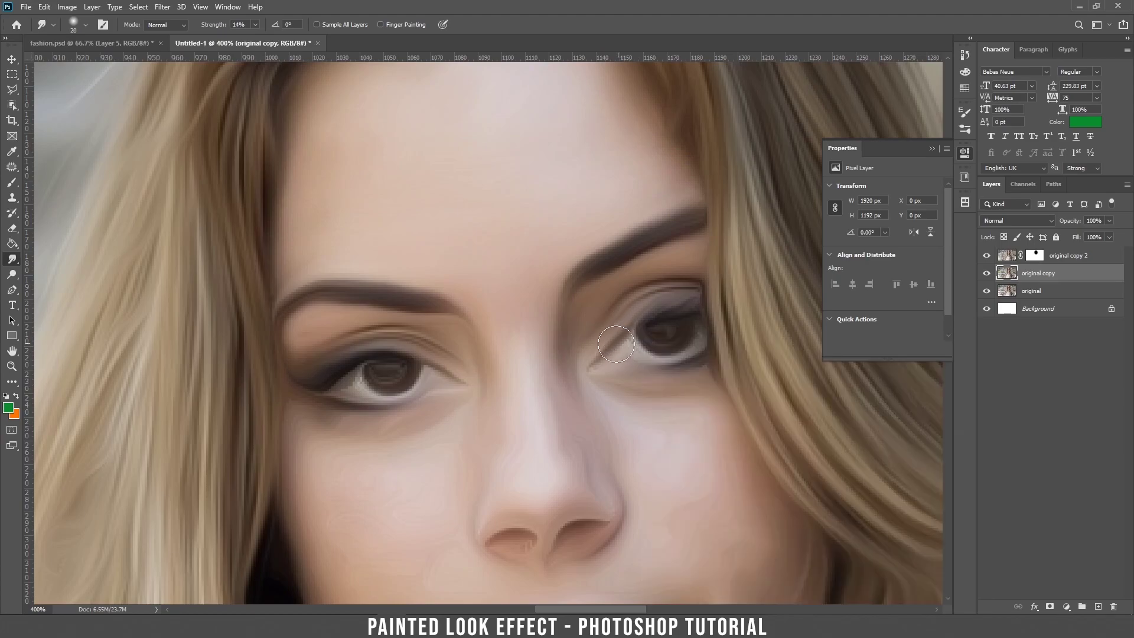
pyautogui.moveTo(612, 371); pyautogui.dragTo(735, 400)
pyautogui.moveTo(614, 328)
pyautogui.mouseDown()
pyautogui.moveTo(659, 291)
pyautogui.moveTo(698, 287)
pyautogui.mouseUp()
pyautogui.moveTo(454, 318)
pyautogui.mouseDown()
pyautogui.moveTo(481, 487)
pyautogui.moveTo(449, 430)
pyautogui.moveTo(440, 382)
pyautogui.moveTo(355, 385)
pyautogui.moveTo(397, 376)
pyautogui.moveTo(384, 332)
pyautogui.moveTo(466, 363)
pyautogui.moveTo(457, 399)
pyautogui.moveTo(323, 413)
pyautogui.mouseUp()
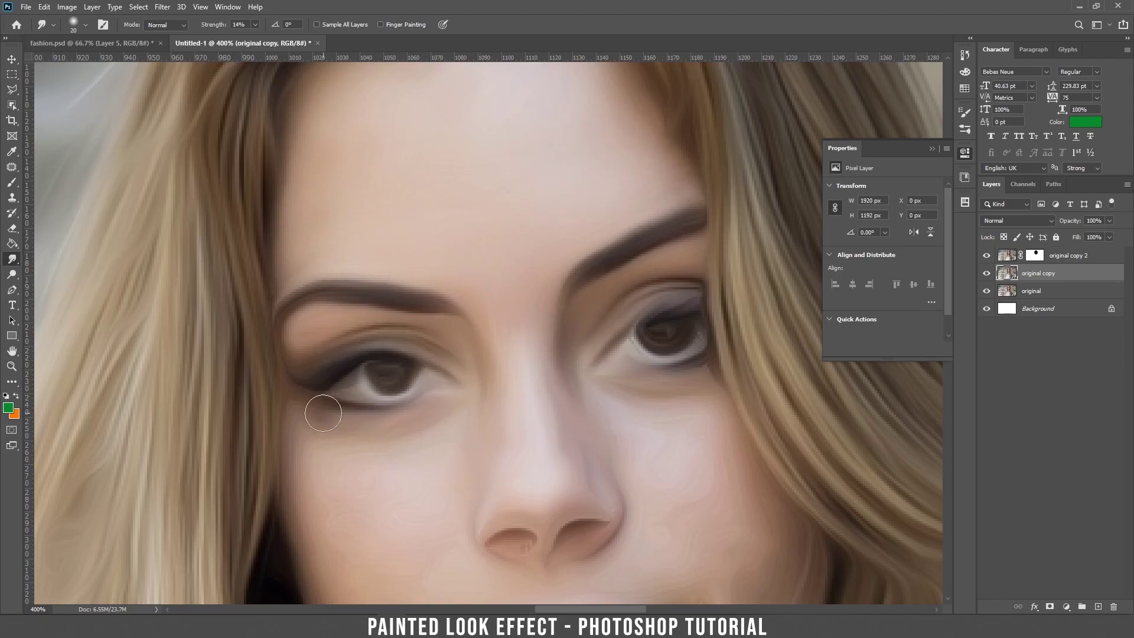
# Undo the last smudge strokes, and smudge the mouth corner, the cheek and the skin beneath the nose.
pyautogui.moveTo(394, 235)
pyautogui.mouseDown()
pyautogui.moveTo(458, 416)
pyautogui.moveTo(276, 168)
pyautogui.mouseUp()
pyautogui.moveTo(502, 338); pyautogui.dragTo(509, 273)
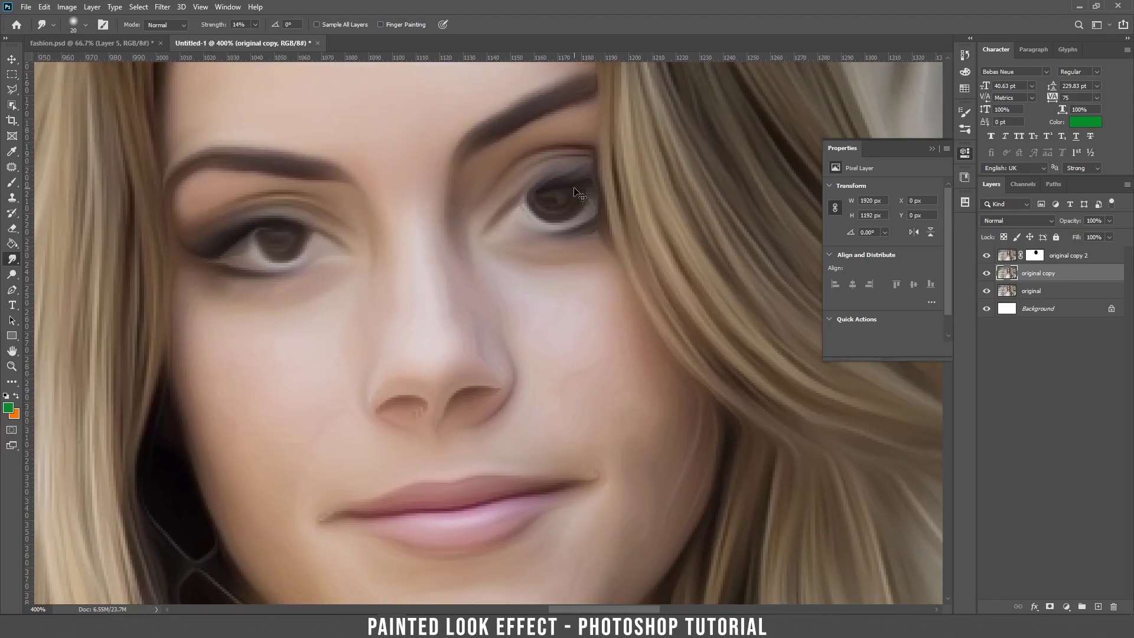
pyautogui.hotkey('ctrl', 'z')
pyautogui.hotkey('ctrl', 'z')
pyautogui.hotkey('ctrl', 'z')
pyautogui.moveTo(565, 443); pyautogui.dragTo(604, 472)
pyautogui.moveTo(217, 302); pyautogui.dragTo(267, 326)
pyautogui.moveTo(407, 419)
pyautogui.mouseDown()
pyautogui.moveTo(451, 420)
pyautogui.moveTo(500, 399)
pyautogui.mouseUp()
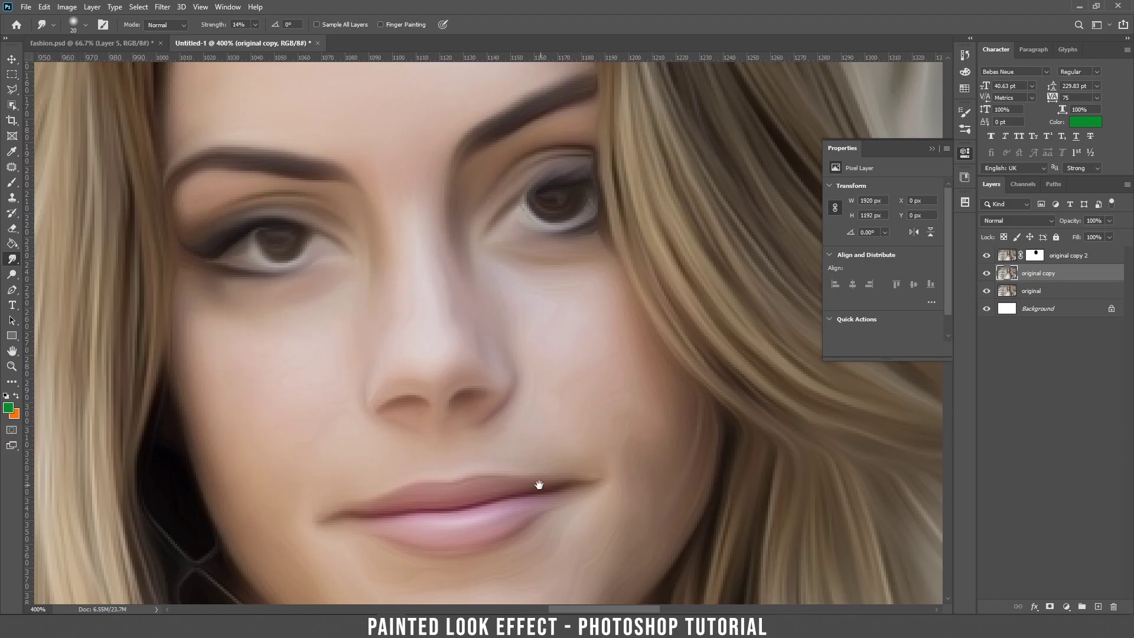
# Smudge the skin on the chin and lower face with the 20 px brush.
pyautogui.moveTo(539, 485); pyautogui.dragTo(457, 268)
pyautogui.moveTo(358, 376); pyautogui.dragTo(353, 367)
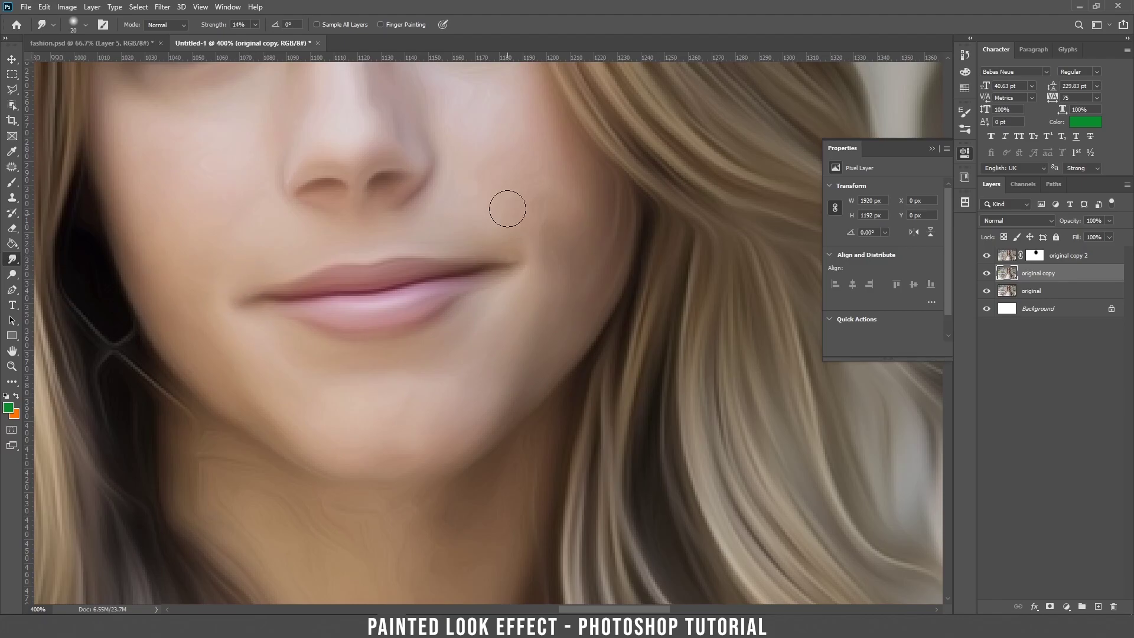
pyautogui.moveTo(499, 176); pyautogui.dragTo(533, 312)
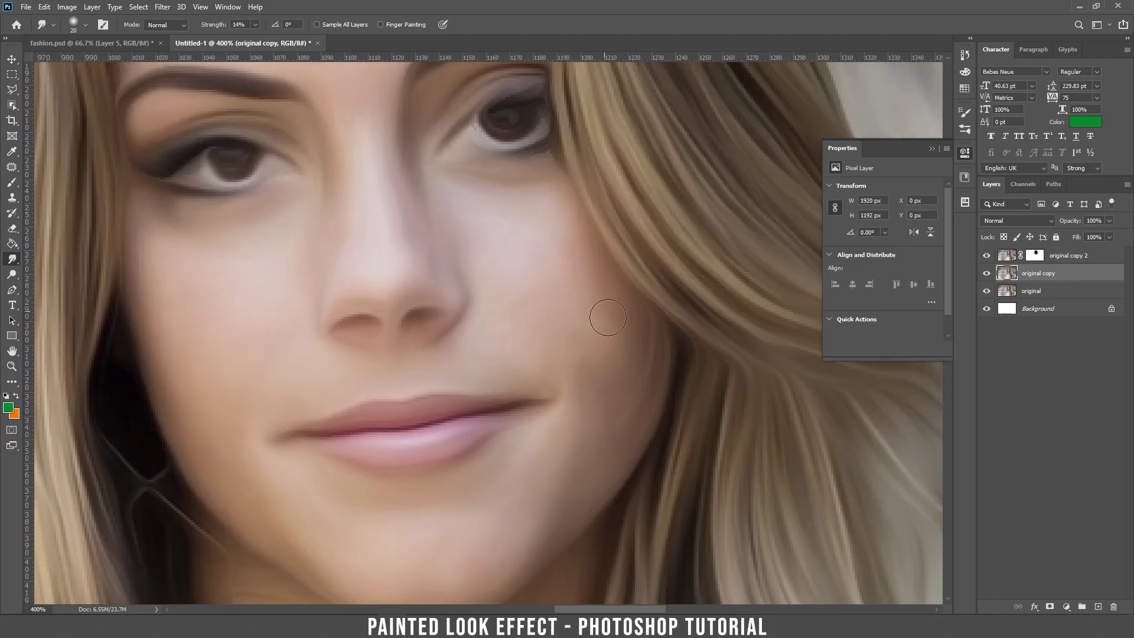
pyautogui.moveTo(373, 120); pyautogui.dragTo(413, 331)
# Smudge the neck skin below the jaw with a 55 px brush at 14% strength.
pyautogui.moveTo(413, 585); pyautogui.dragTo(356, 65)
pyautogui.rightClick(510, 332)
pyautogui.click(573, 362)
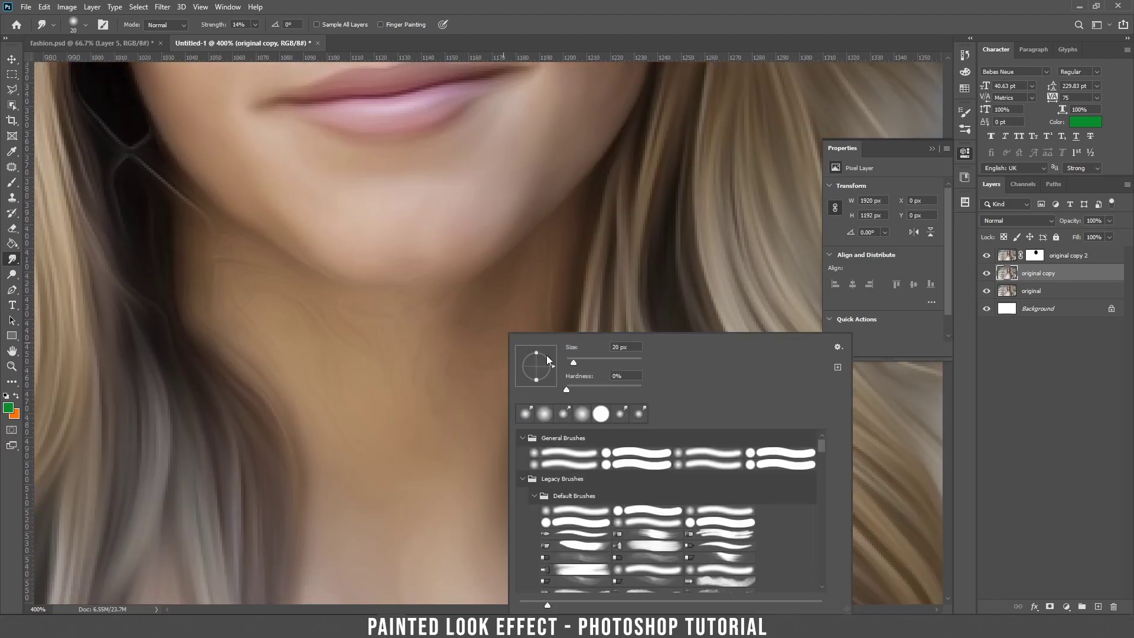
pyautogui.moveTo(302, 312); pyautogui.dragTo(252, 298)
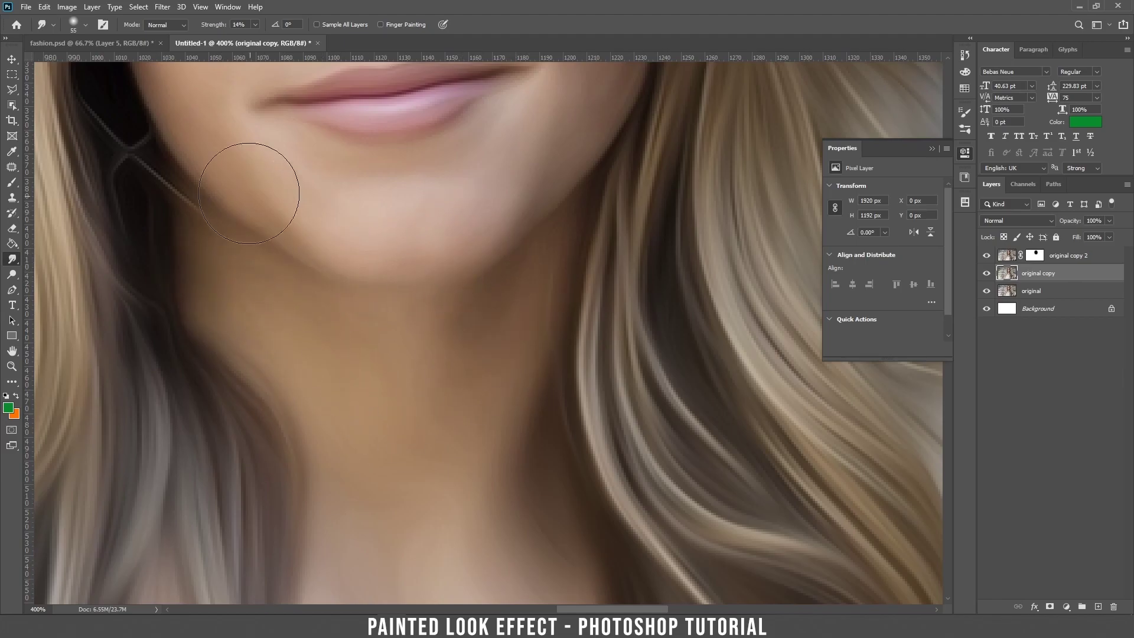
pyautogui.scroll(-6, 443, 449)
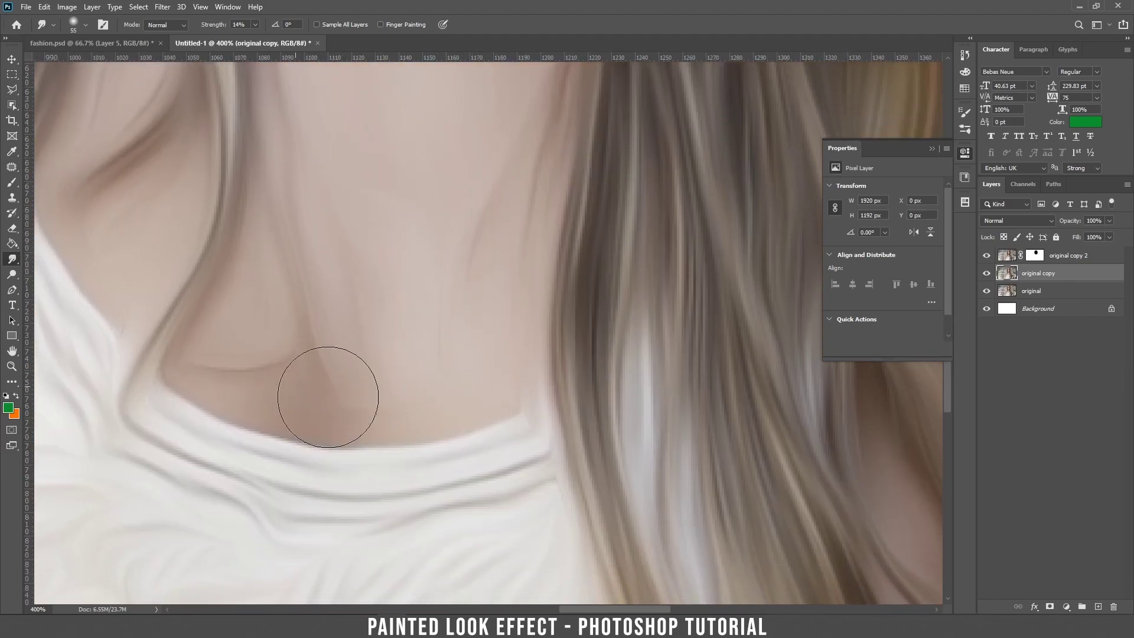
# Compare the whole portrait with the original copy 2 layer hidden and shown, and view it at 100%.
pyautogui.hotkey('ctrl', '0')
pyautogui.press('v')
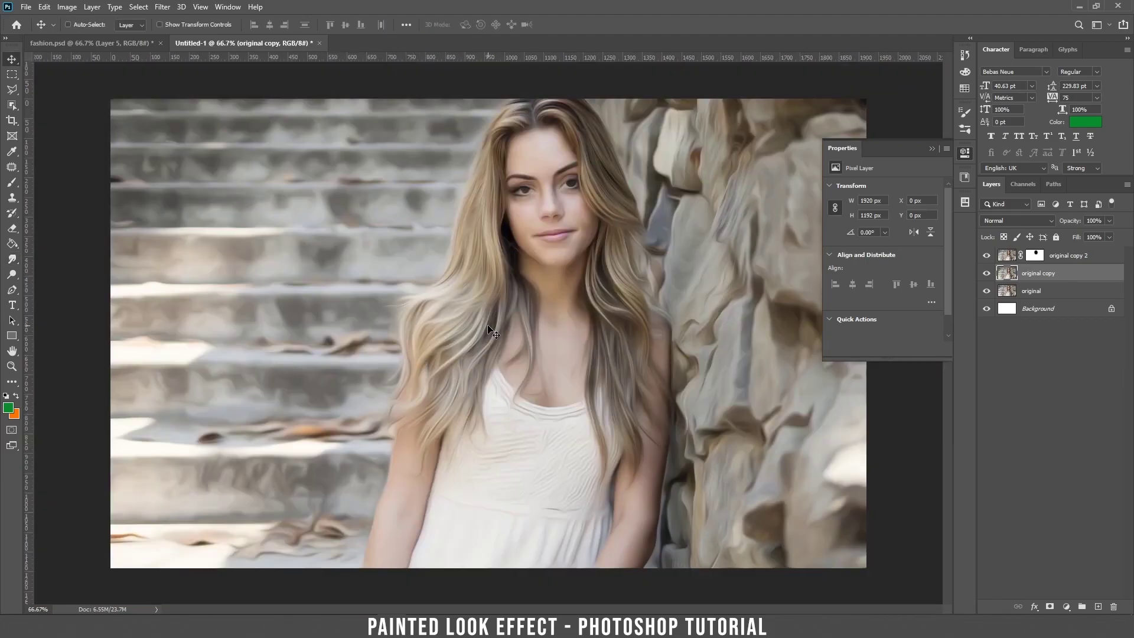
pyautogui.click(986, 257)
pyautogui.click(987, 257)
pyautogui.hotkey('ctrl', '1')
pyautogui.moveTo(618, 307); pyautogui.dragTo(528, 424)
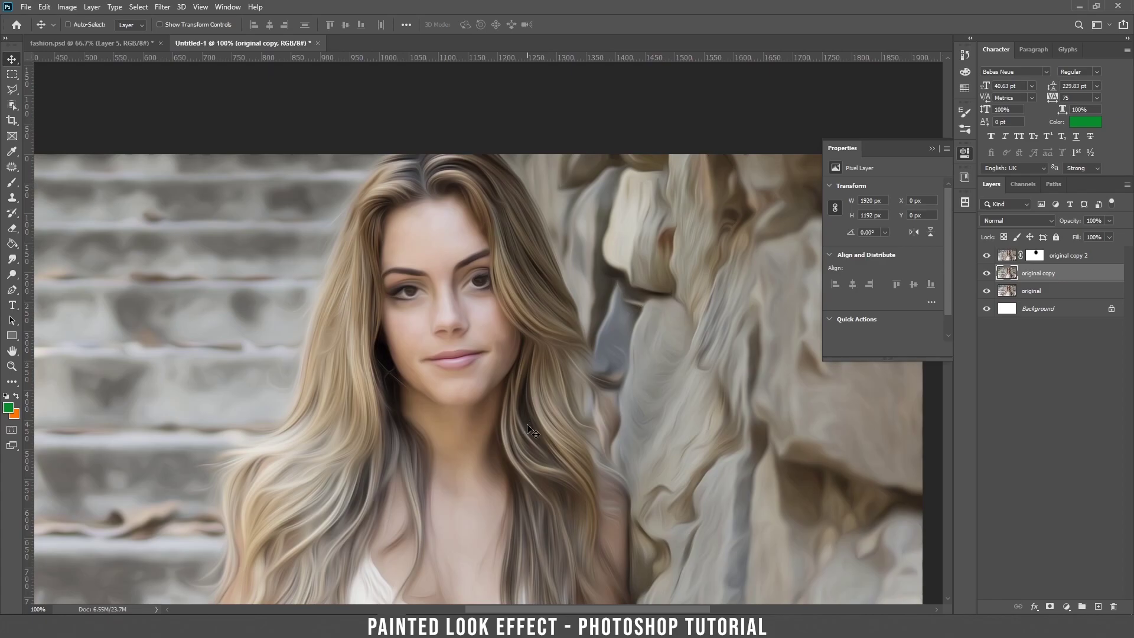
# Add an Overlay-mode layer filled with 50% gray above original copy 2 and name it dodge and burn.
pyautogui.click(1070, 262)
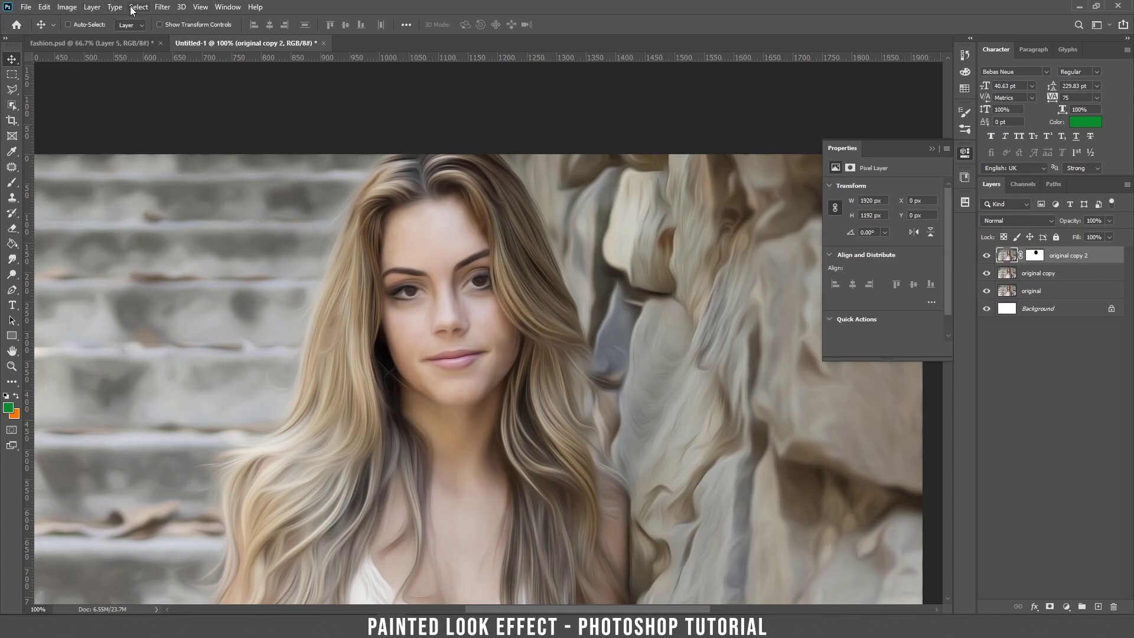
pyautogui.click(93, 8)
pyautogui.moveTo(98, 20)
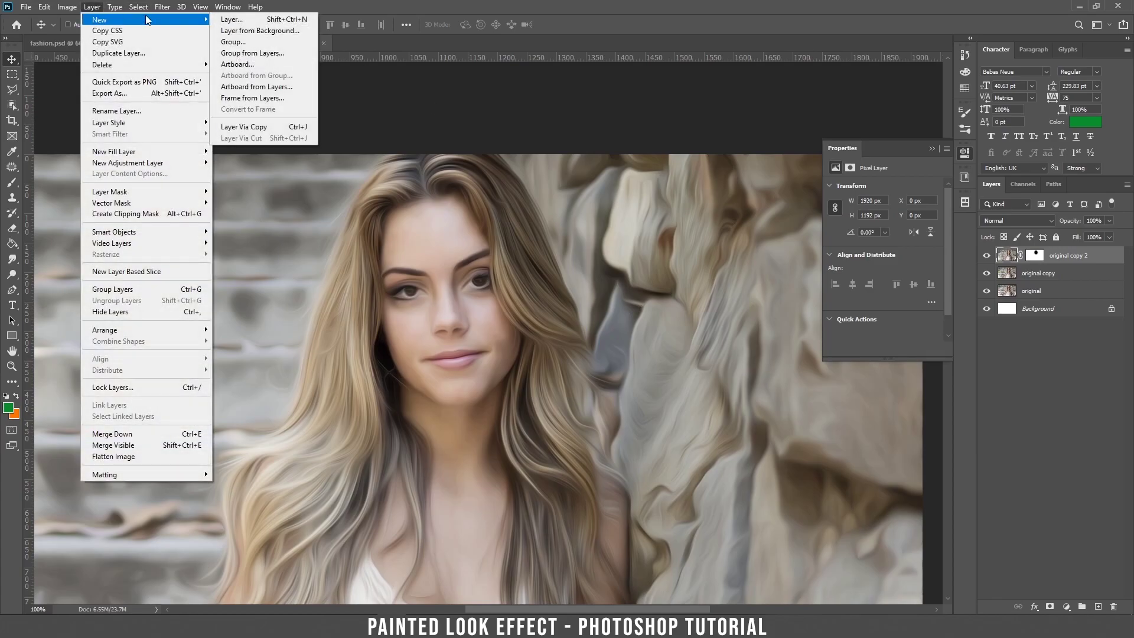
pyautogui.click(265, 22)
pyautogui.click(514, 230)
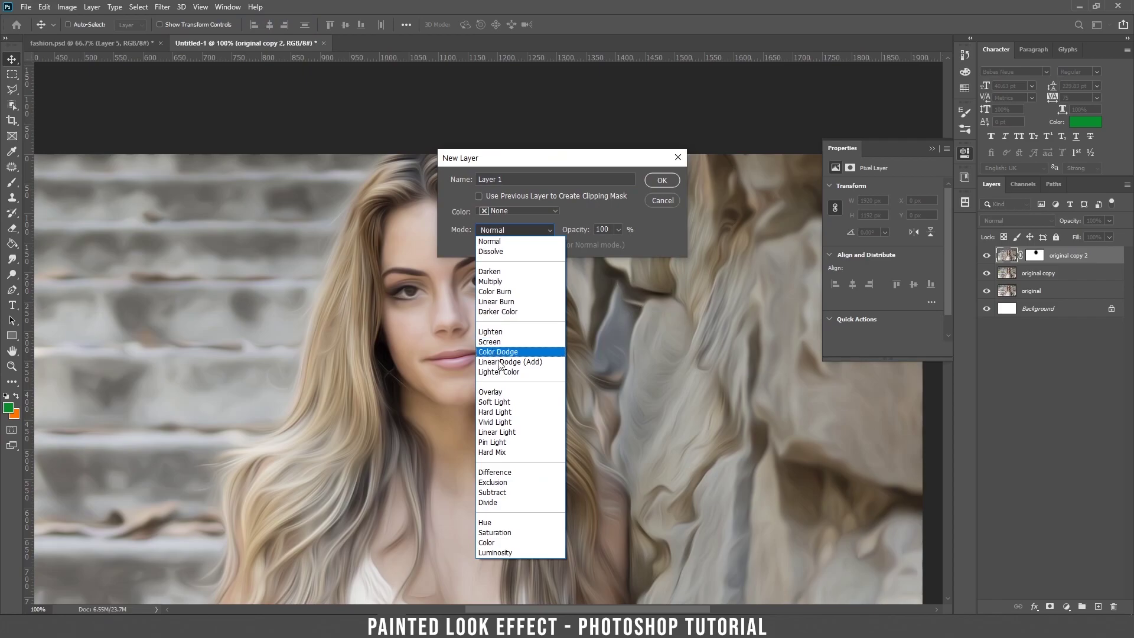
pyautogui.click(503, 393)
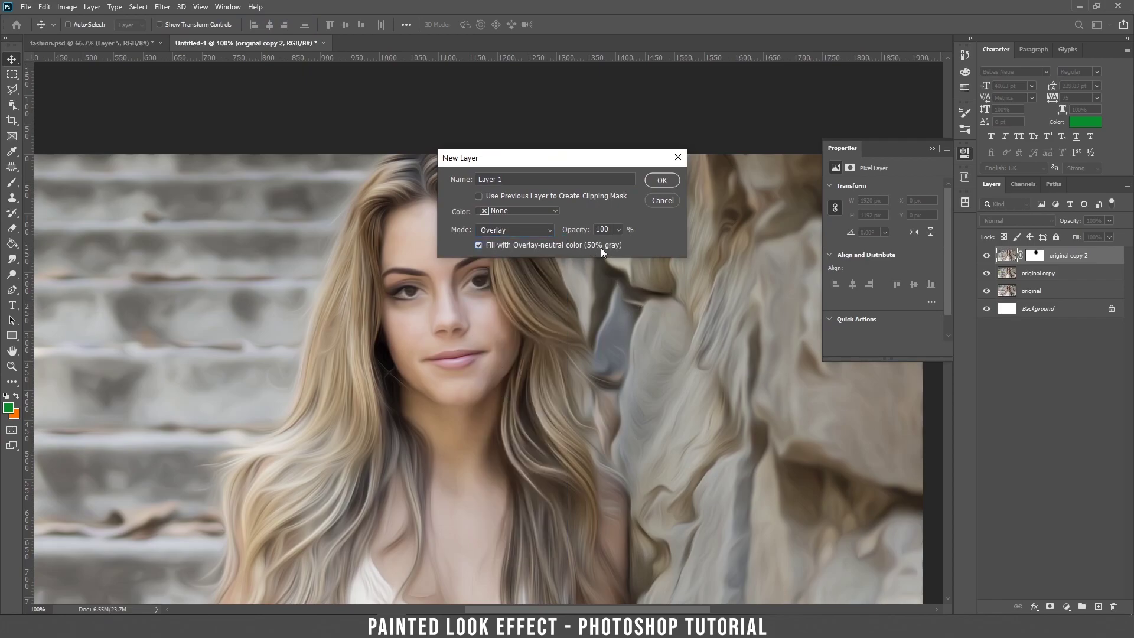
pyautogui.click(660, 181)
pyautogui.doubleClick(1034, 258)
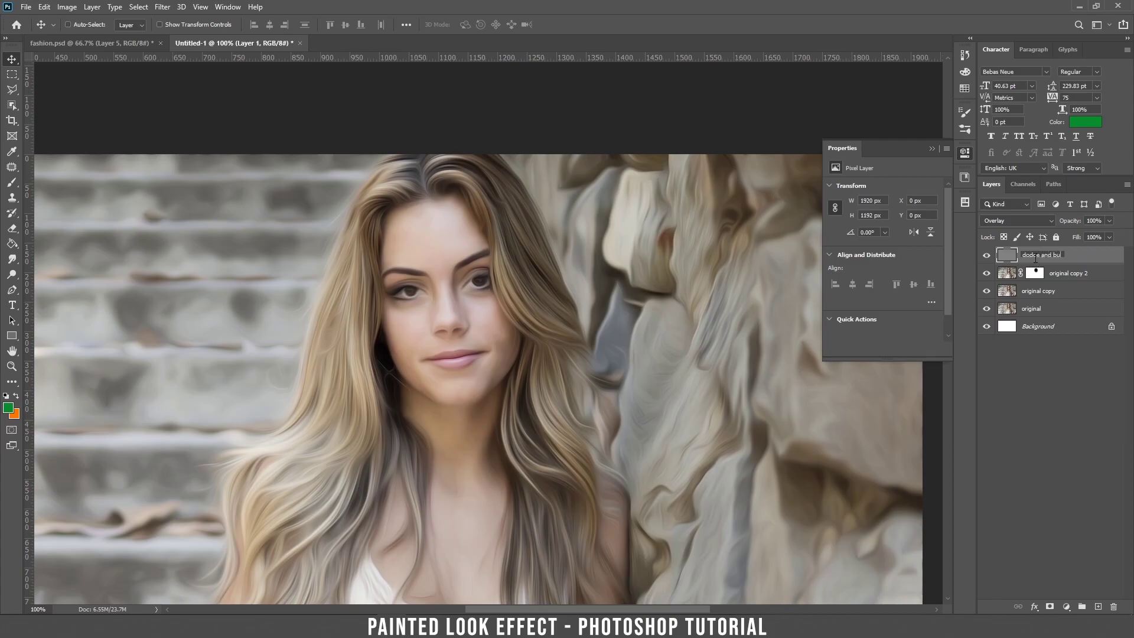
pyautogui.press('Return')
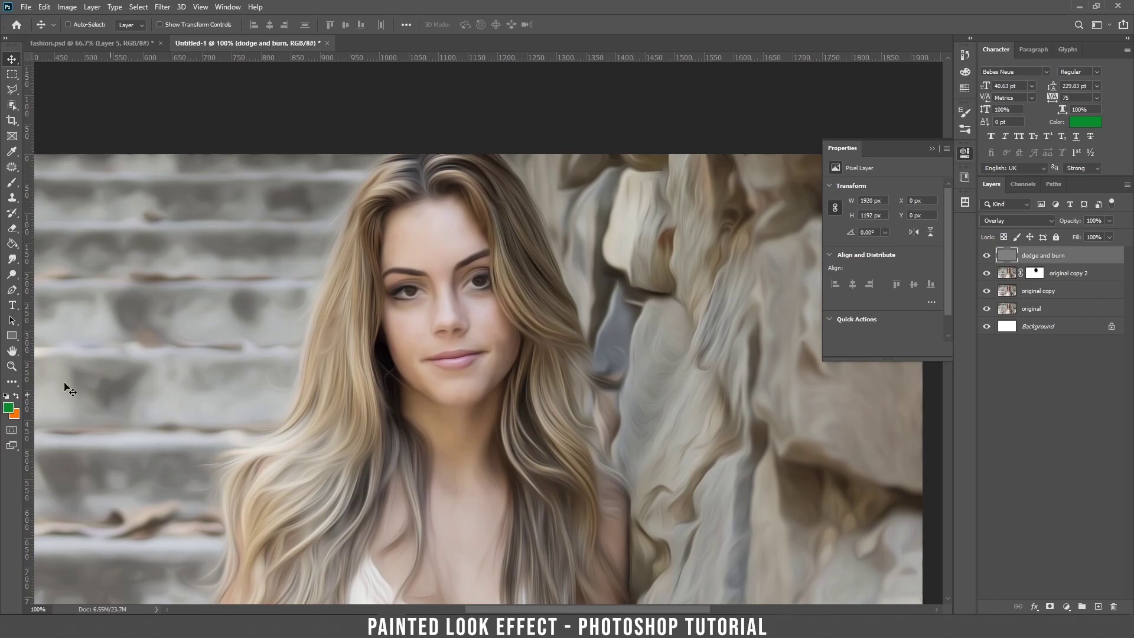
# Darken the shadowed hair strands left of the neck using the Burn tool at 21 px, Midtones range and 15% exposure.
pyautogui.rightClick(14, 264)
pyautogui.rightClick(15, 276)
pyautogui.click(51, 275)
pyautogui.rightClick(14, 275)
pyautogui.click(51, 286)
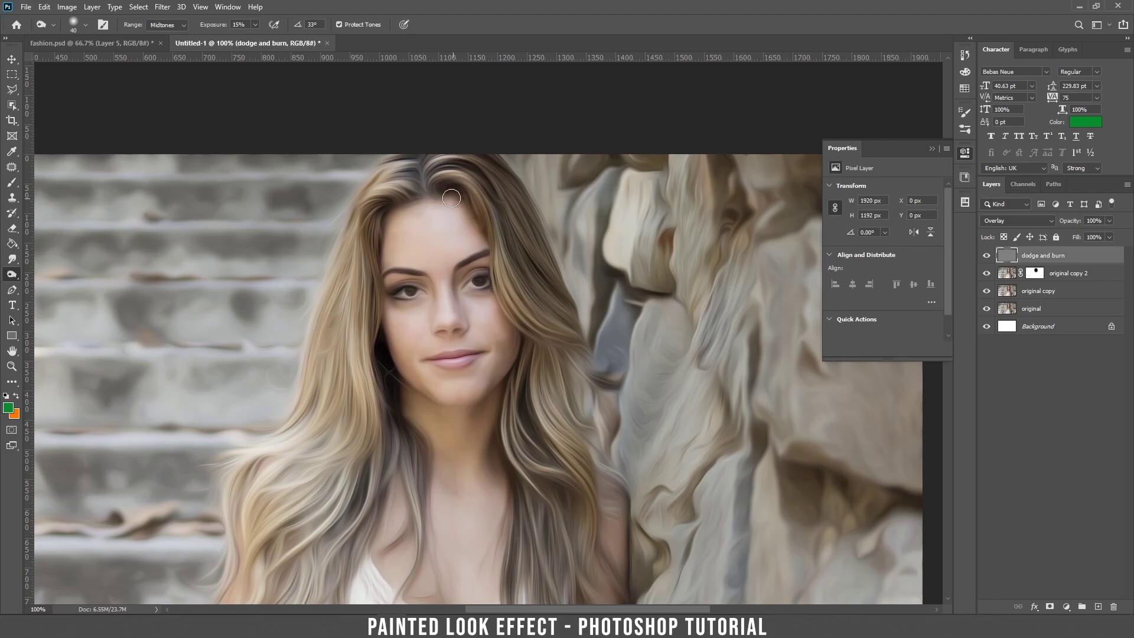
pyautogui.rightClick(557, 286)
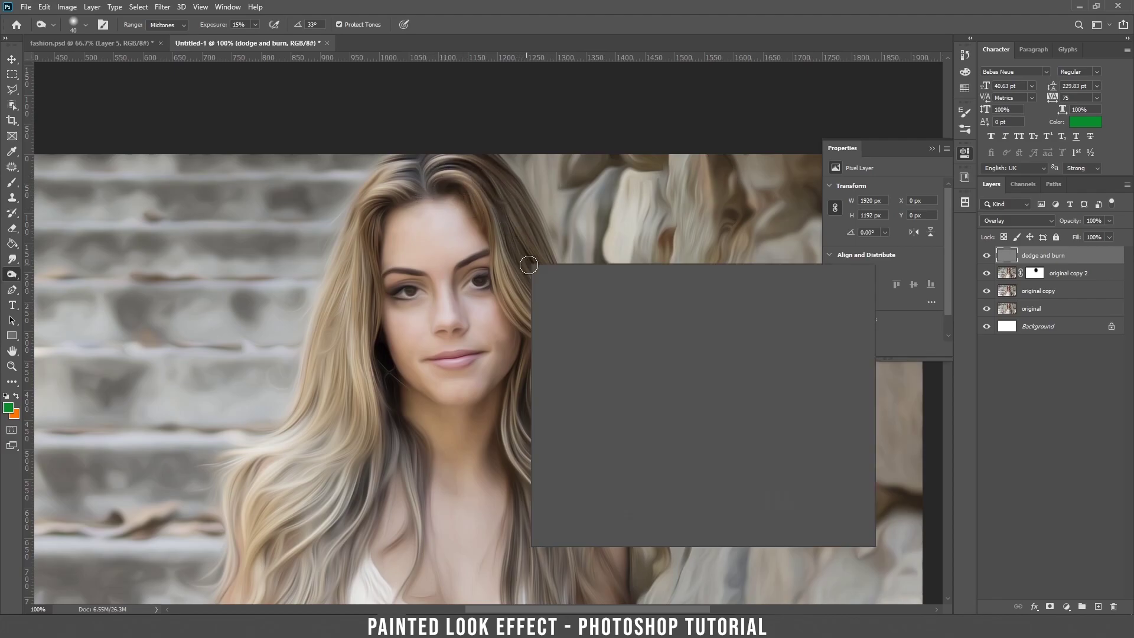
pyautogui.press('Return')
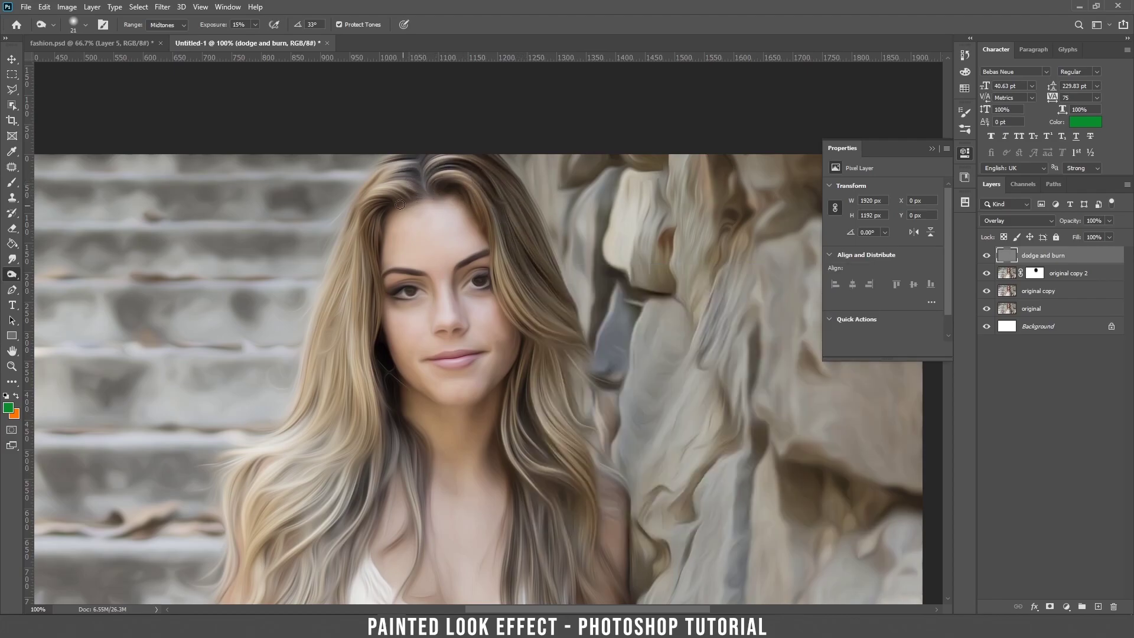
pyautogui.scroll(-5, 378, 348)
pyautogui.moveTo(384, 329); pyautogui.dragTo(341, 441)
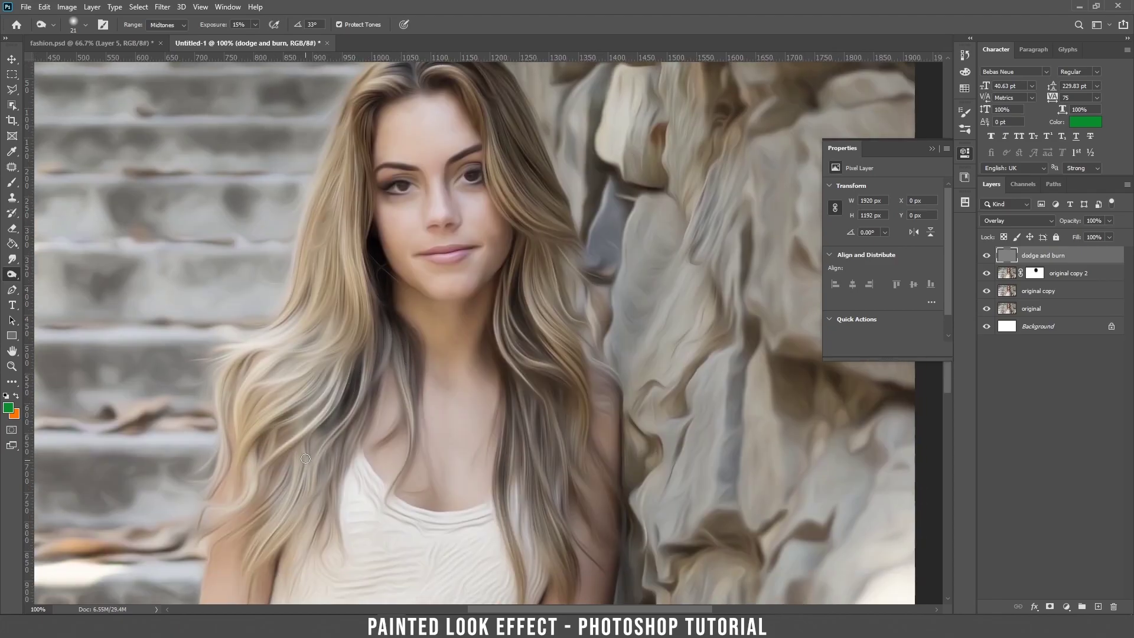
# Burn the dark hair strands right of the neck and chest, and further strands on the left side.
pyautogui.scroll(-4, 305, 458)
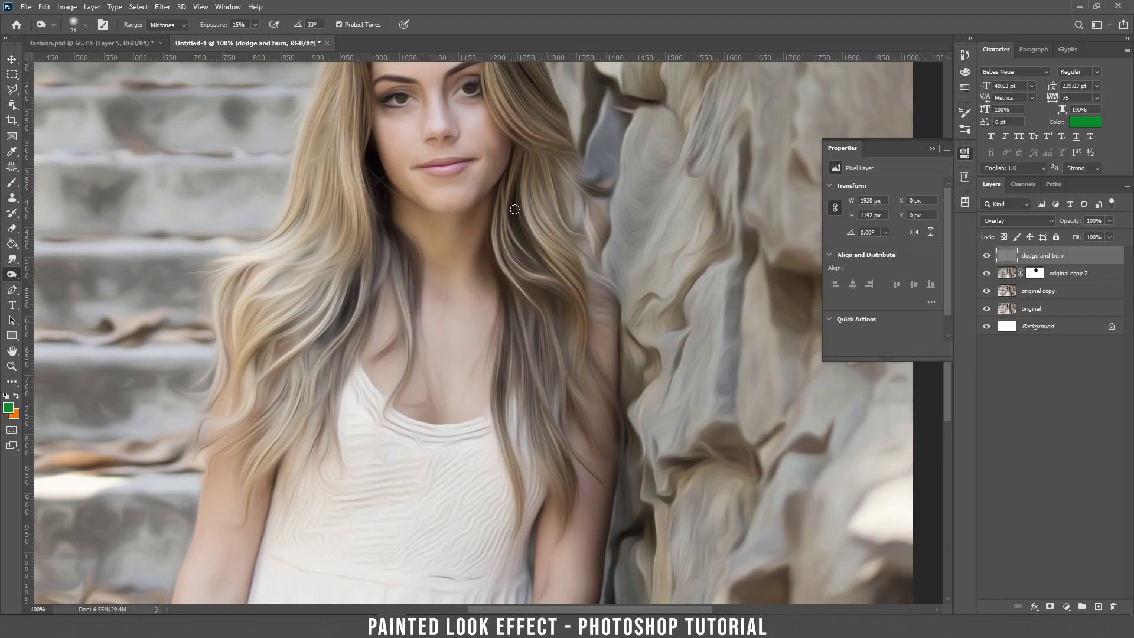
pyautogui.moveTo(494, 281)
pyautogui.mouseDown()
pyautogui.moveTo(491, 402)
pyautogui.moveTo(505, 467)
pyautogui.mouseUp()
pyautogui.scroll(5, 588, 343)
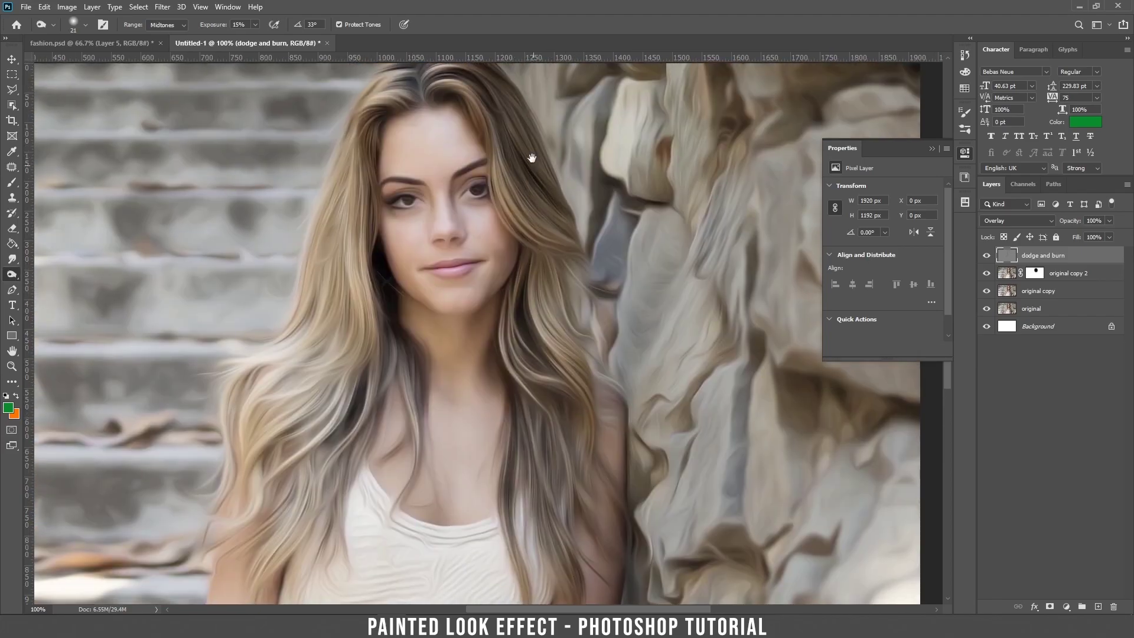
pyautogui.scroll(4, 532, 159)
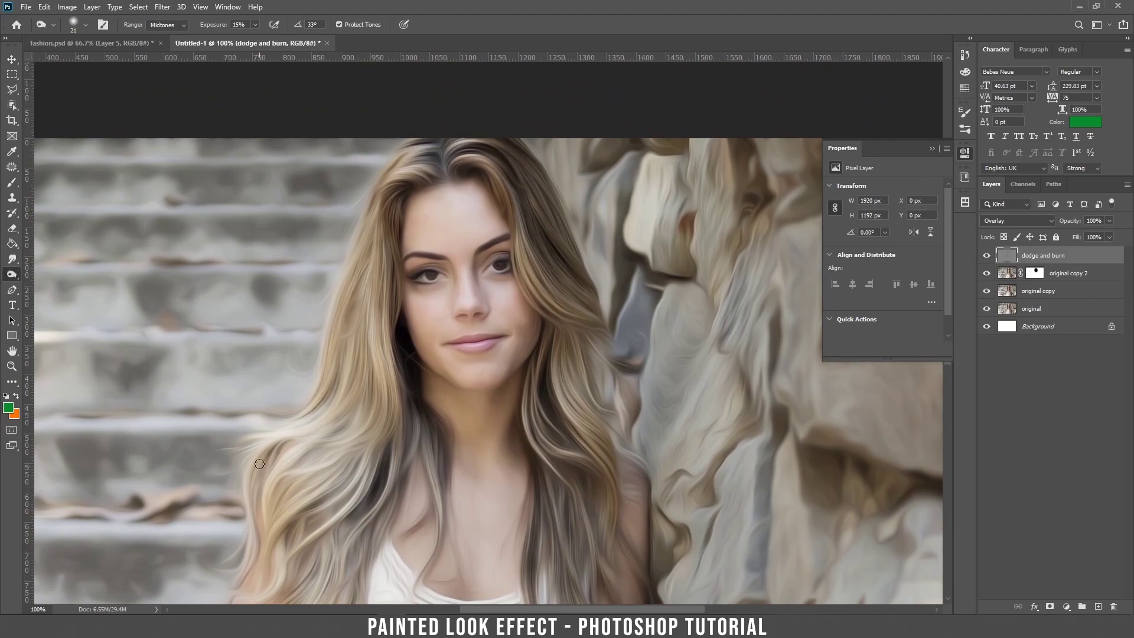
pyautogui.scroll(-6, 354, 535)
pyautogui.moveTo(389, 338); pyautogui.dragTo(365, 397)
pyautogui.scroll(5, 580, 327)
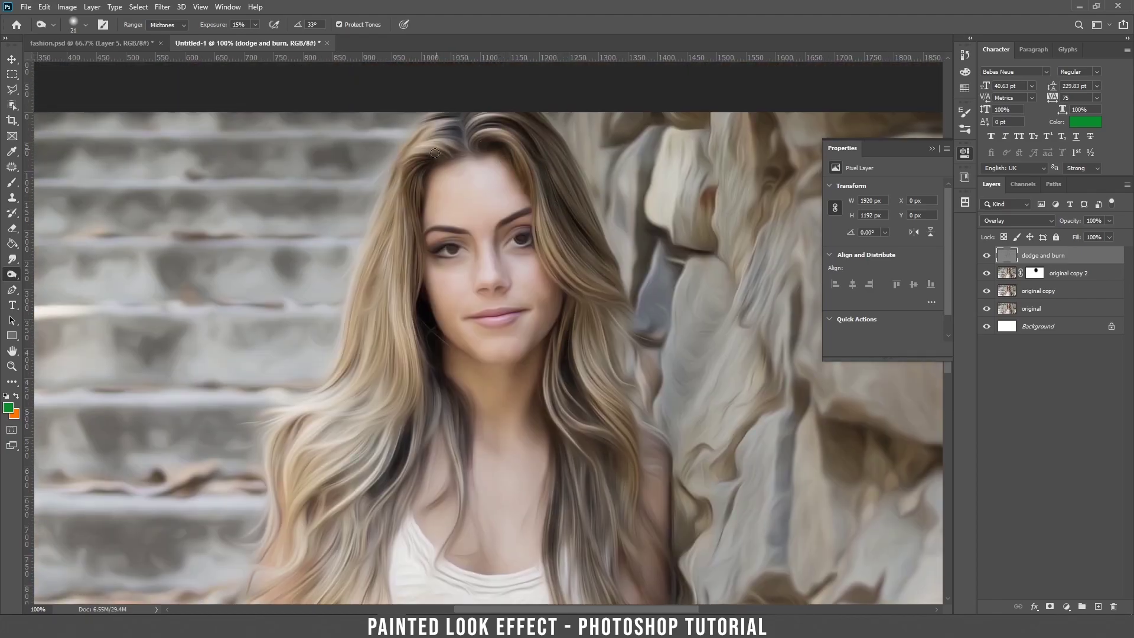
# Brighten the light hair strands using the Dodge tool with a 17 px brush, Midtones range and 17% exposure.
pyautogui.rightClick(10, 276)
pyautogui.click(54, 275)
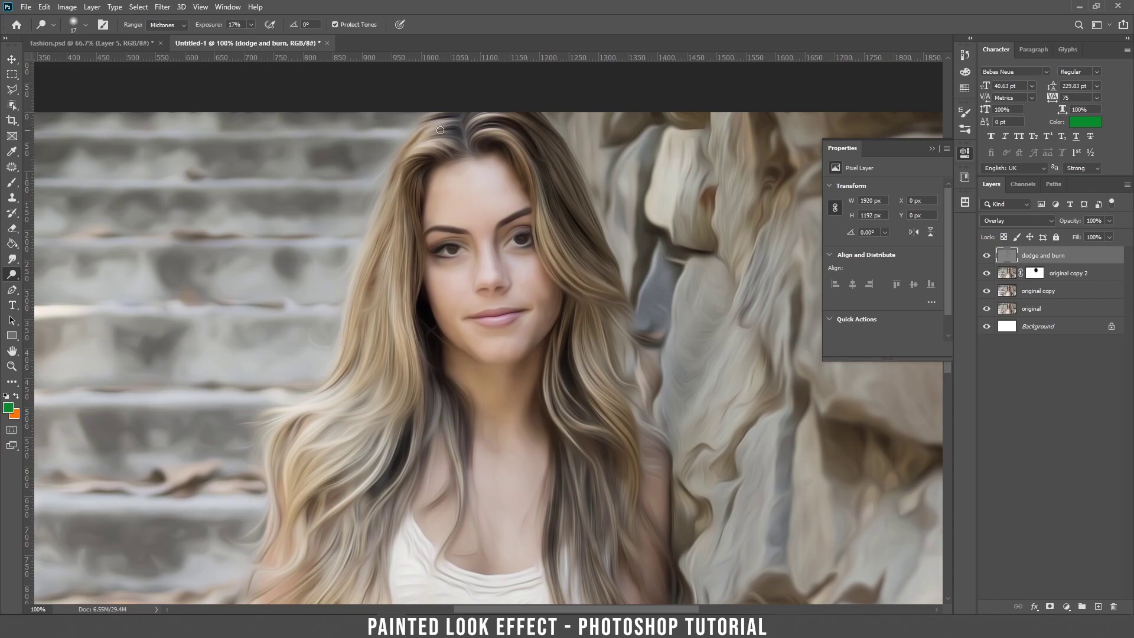
pyautogui.moveTo(398, 259); pyautogui.dragTo(382, 456)
pyautogui.scroll(-2, 340, 397)
pyautogui.moveTo(331, 501); pyautogui.dragTo(368, 422)
pyautogui.moveTo(436, 364); pyautogui.dragTo(449, 430)
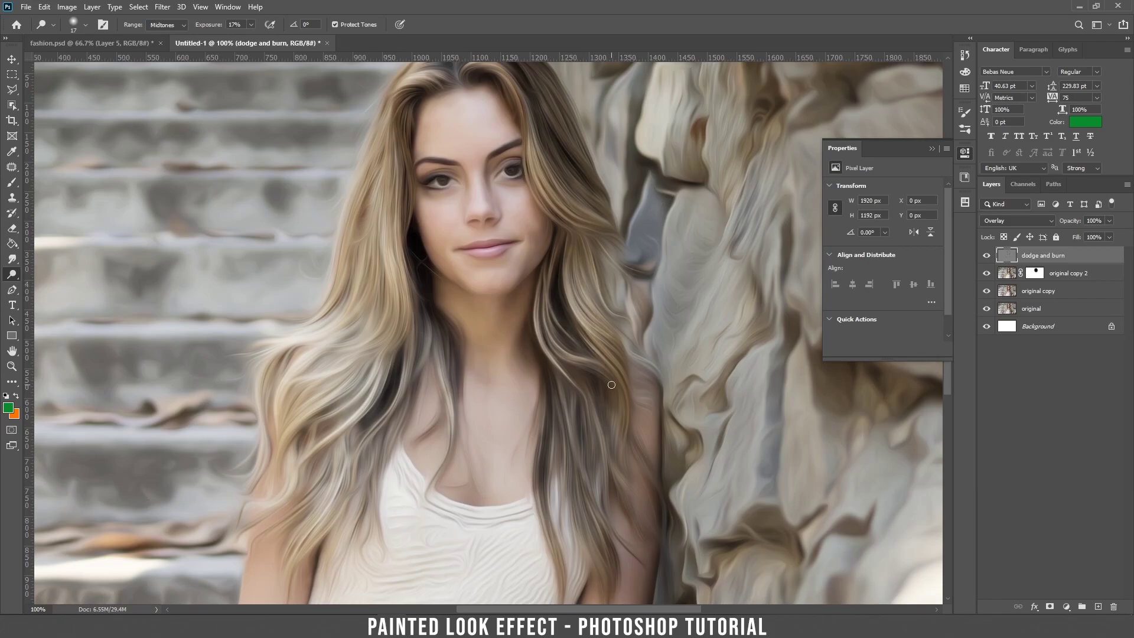
pyautogui.scroll(-5, 611, 385)
pyautogui.scroll(5, 350, 191)
# Compare the portrait with the dodge and burn layer hidden and shown.
pyautogui.press('v')
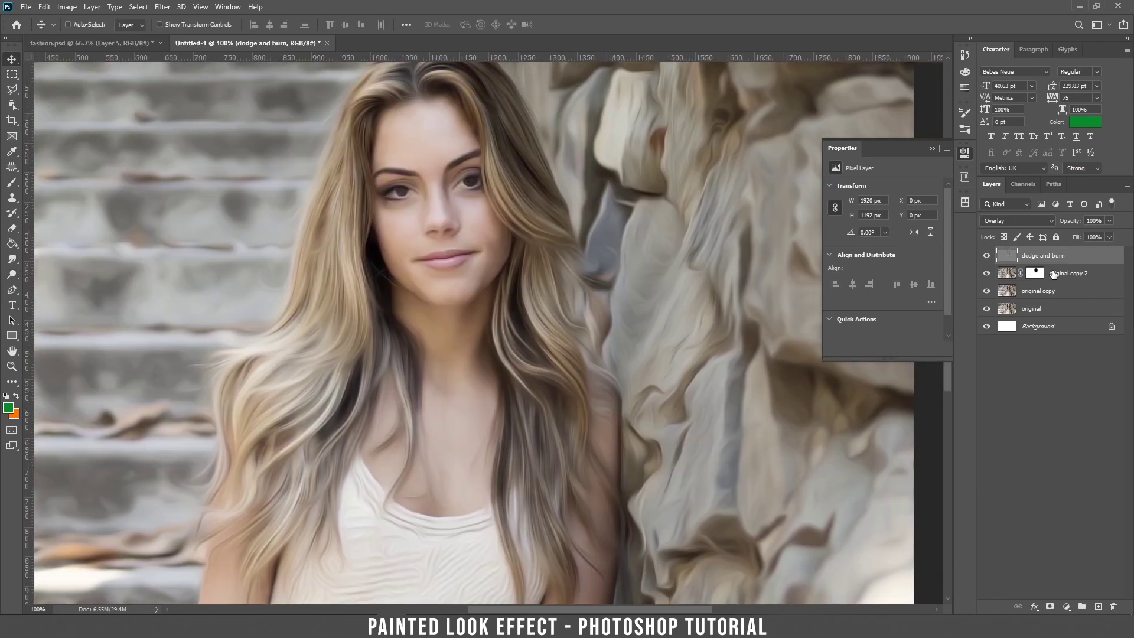
pyautogui.click(988, 256)
pyautogui.click(988, 256)
# Switch to the Dodge tool and set its brush size to 81 px.
pyautogui.press('b')
pyautogui.rightClick(476, 210)
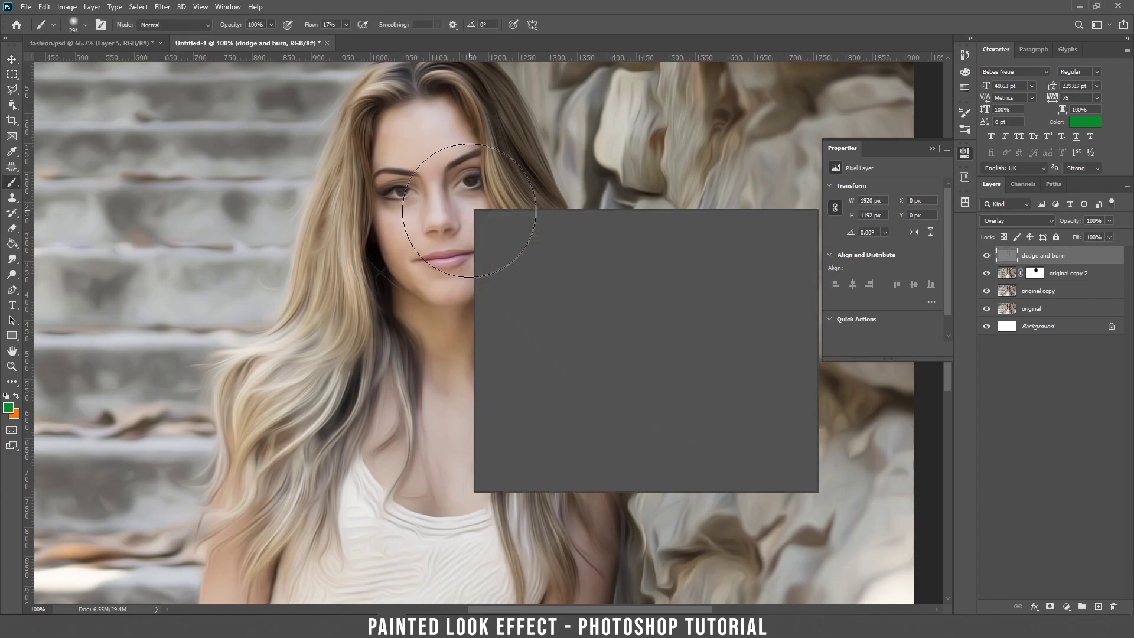
pyautogui.click(12, 274)
pyautogui.click(52, 275)
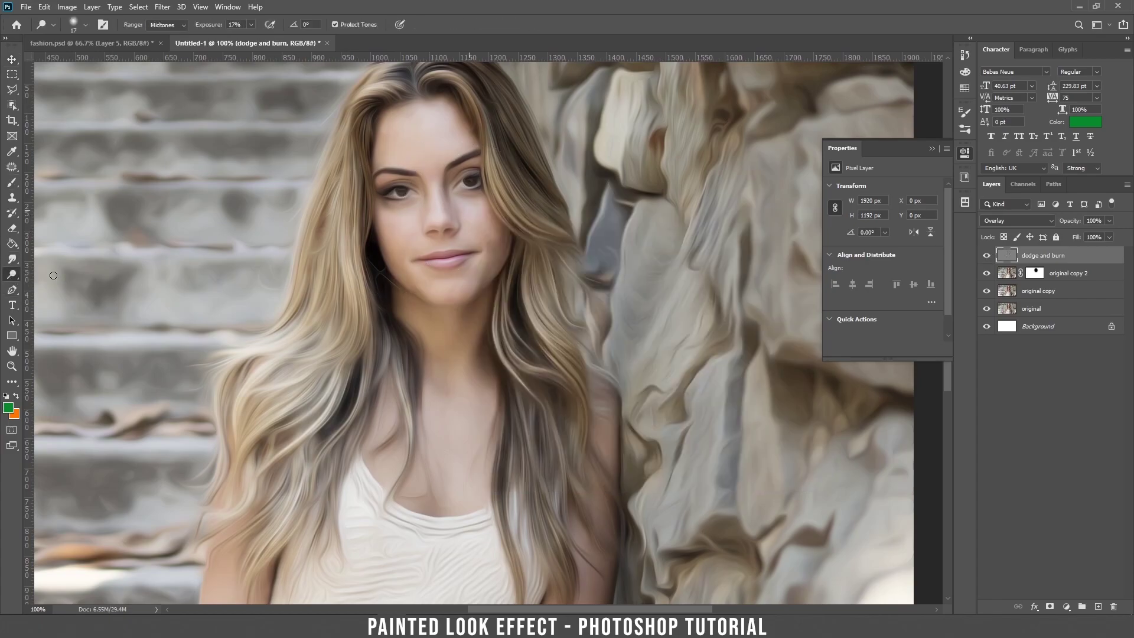
pyautogui.rightClick(429, 149)
pyautogui.click(497, 160)
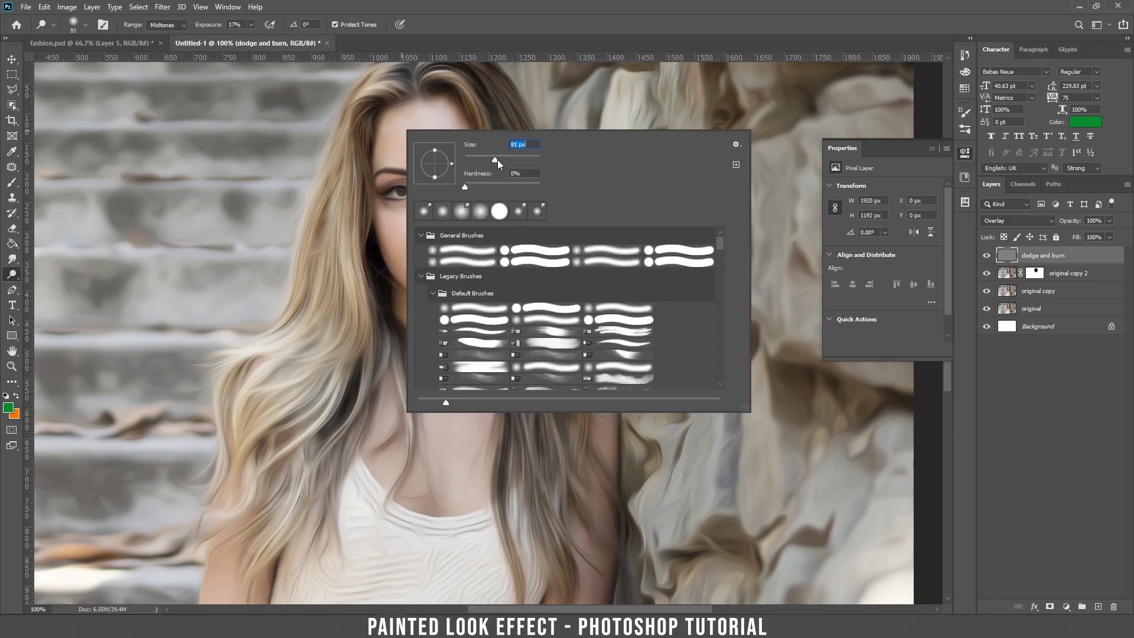
pyautogui.press('Return')
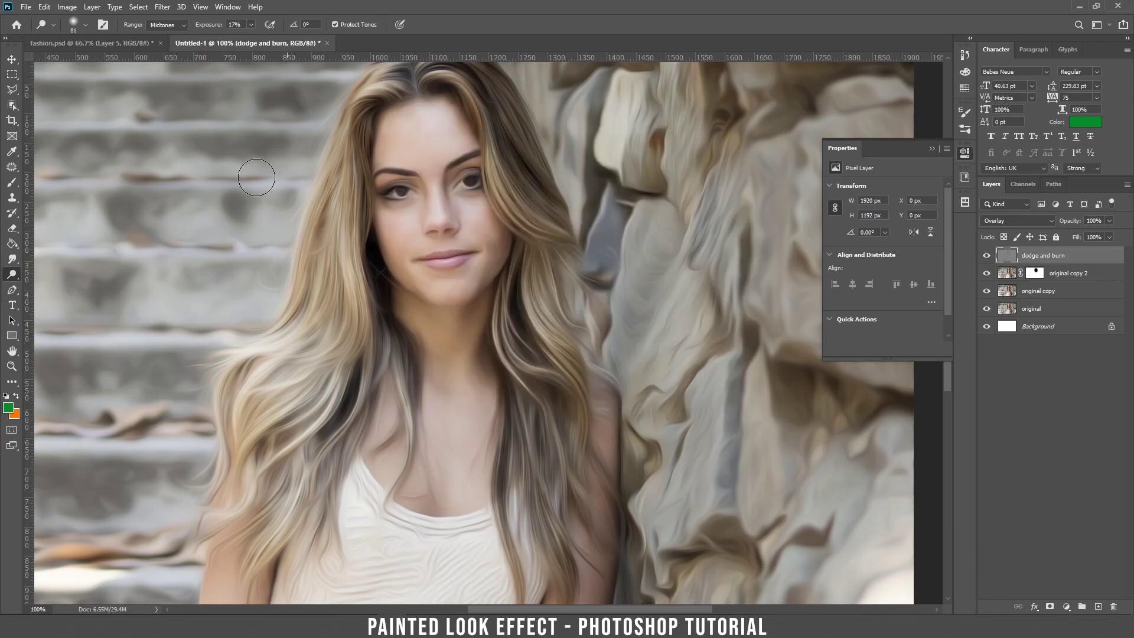
# Burn the skin shadows around the neck and chest at 78 px and 5% exposure, and return to the Dodge tool with 5% exposure.
pyautogui.rightClick(12, 275)
pyautogui.click(56, 284)
pyautogui.rightClick(479, 148)
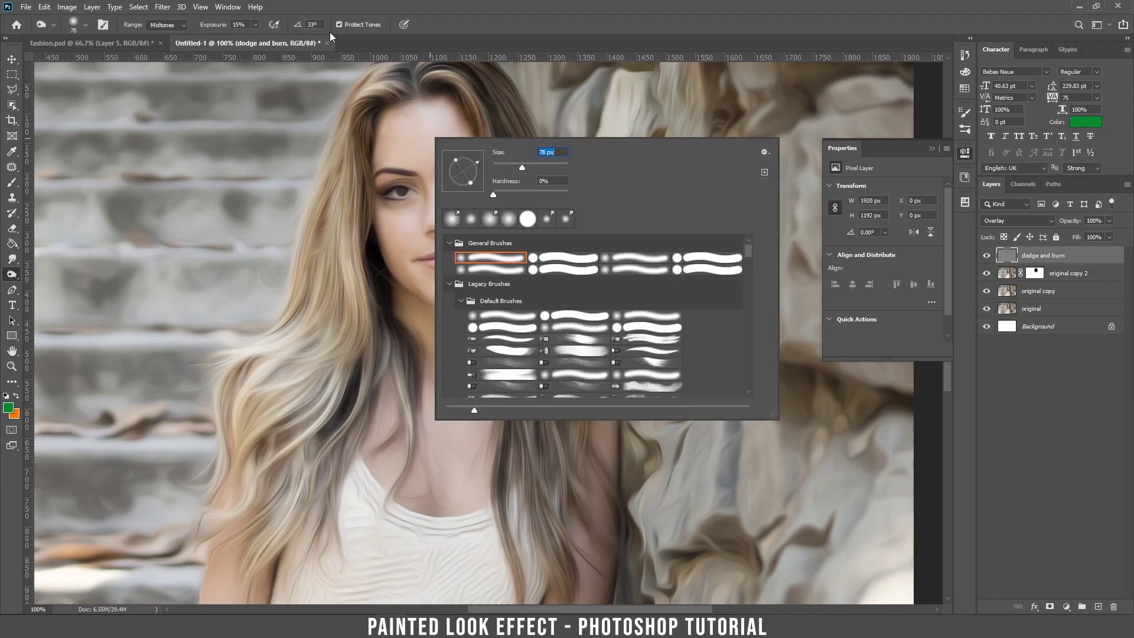
pyautogui.click(235, 25)
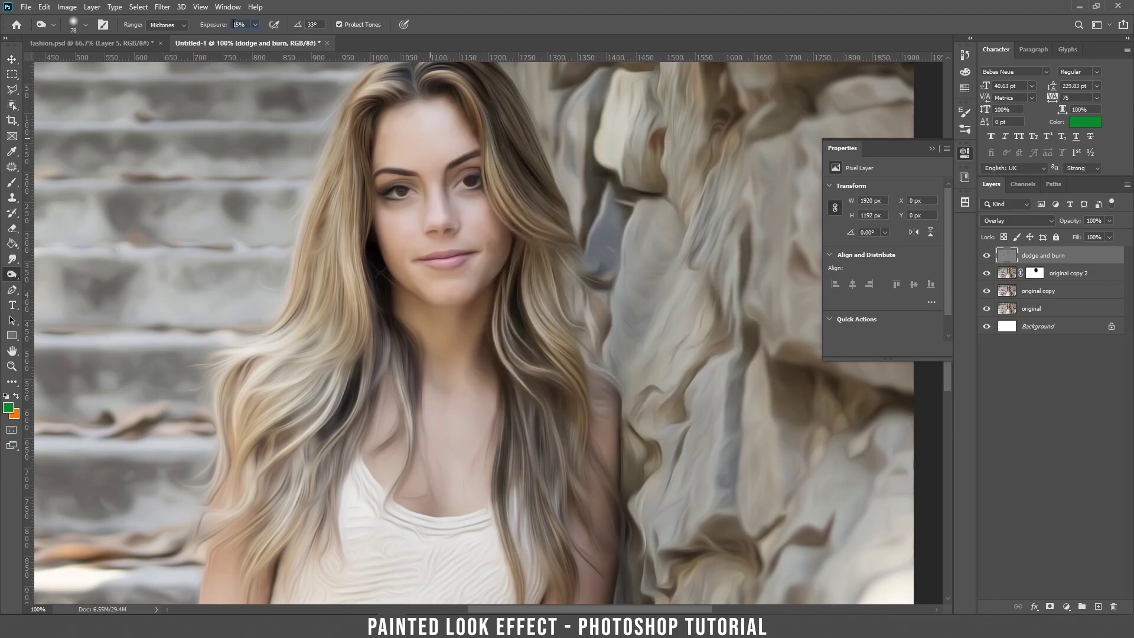
pyautogui.press('Return')
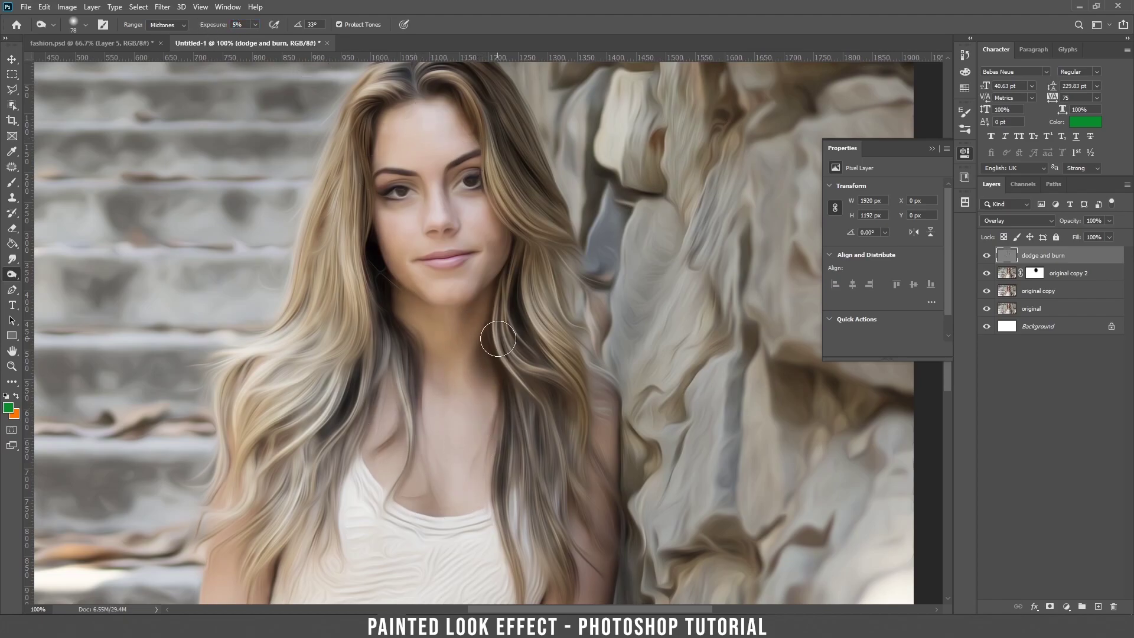
pyautogui.press('space')
pyautogui.moveTo(449, 414); pyautogui.dragTo(455, 293)
pyautogui.press('space')
pyautogui.moveTo(568, 523); pyautogui.dragTo(605, 284)
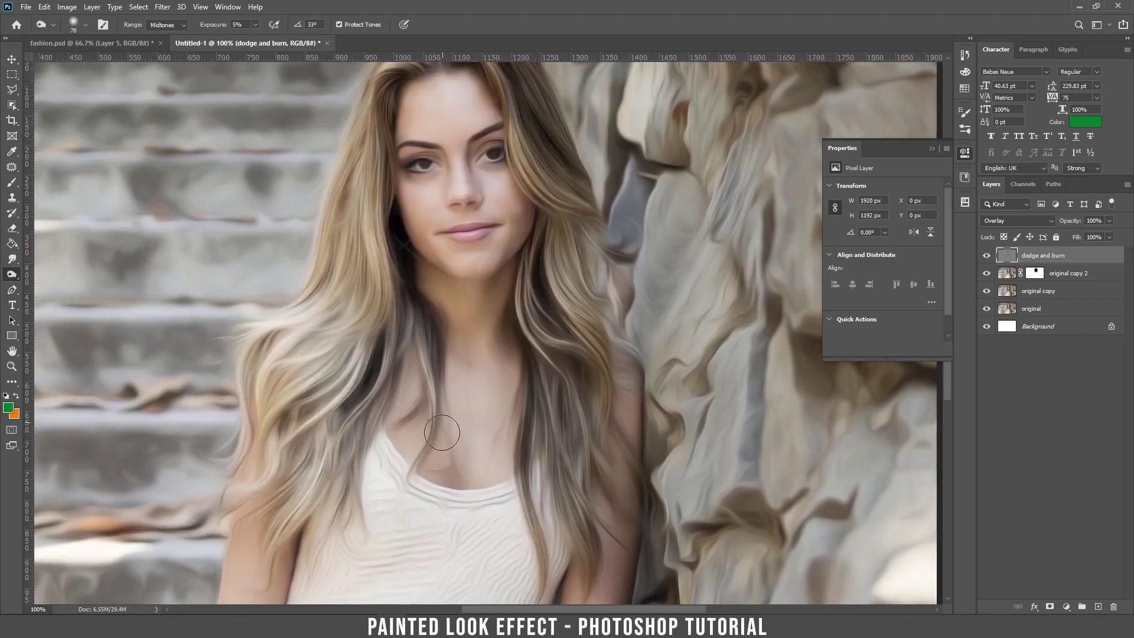
pyautogui.rightClick(12, 274)
pyautogui.click(53, 272)
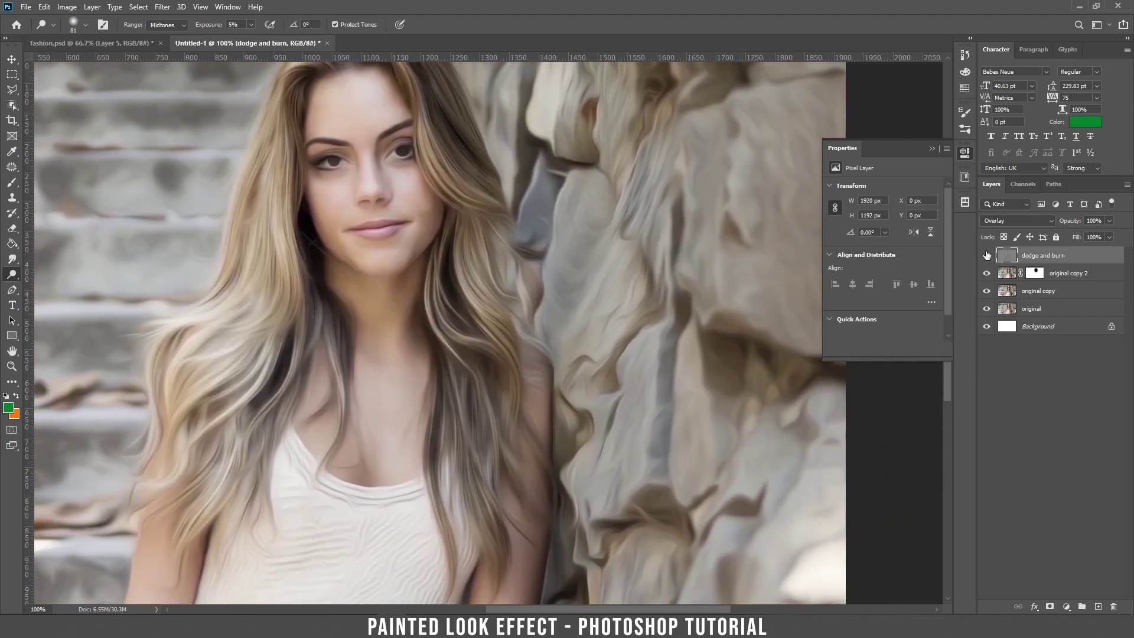
# Compare the whole portrait with the dodge and burn layer hidden and shown.
pyautogui.click(986, 255)
pyautogui.hotkey('ctrl', '-')
pyautogui.hotkey('ctrl', '-')
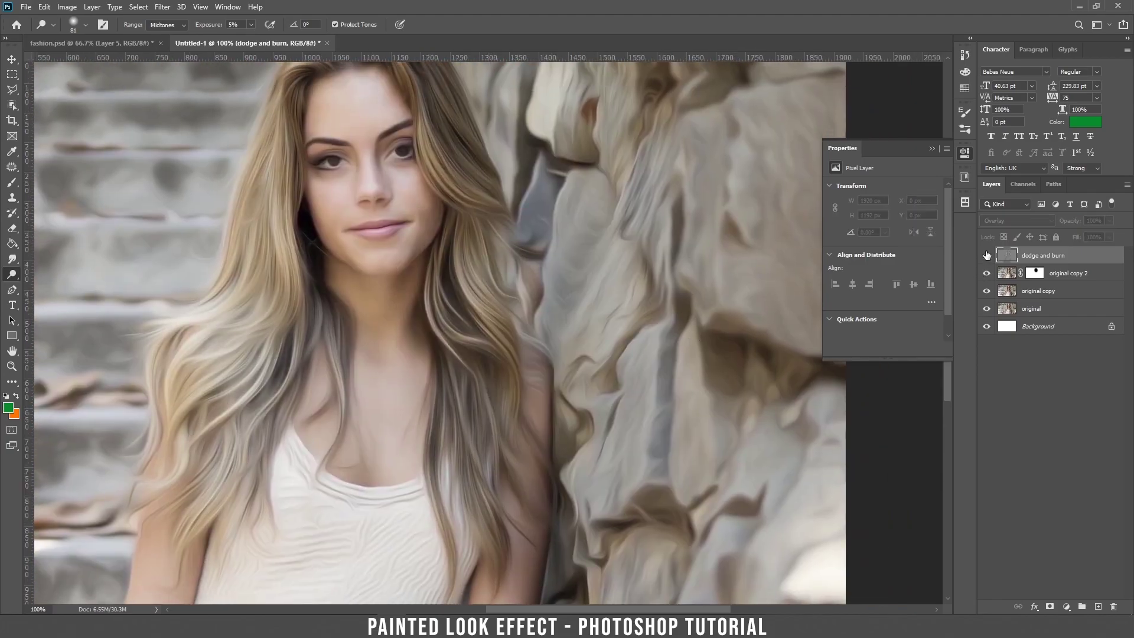
pyautogui.click(986, 255)
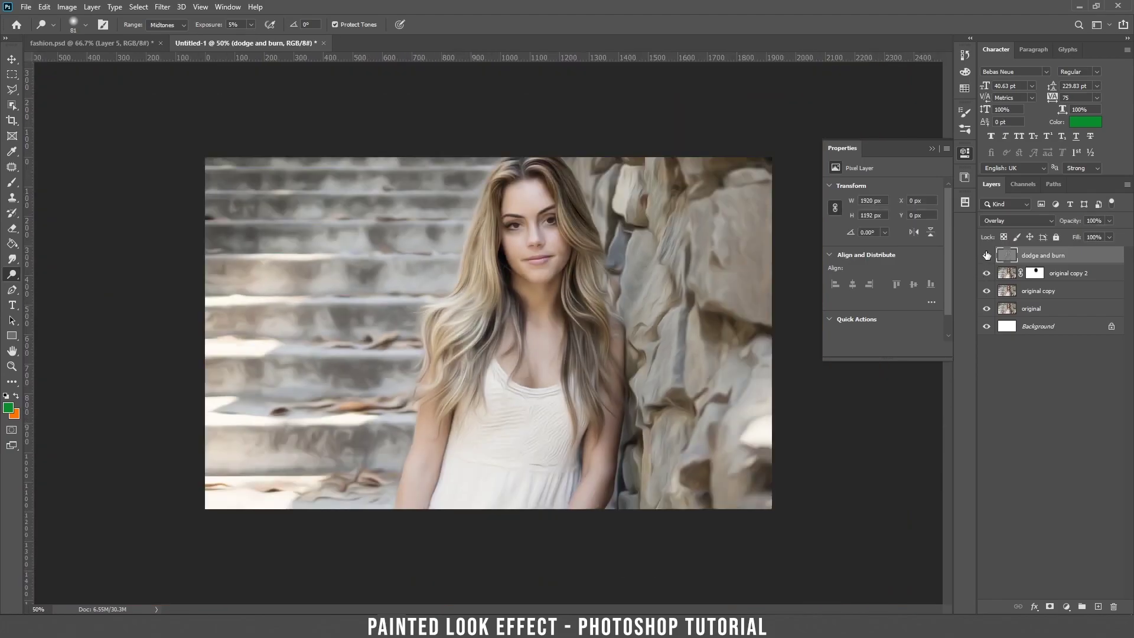
pyautogui.click(986, 255)
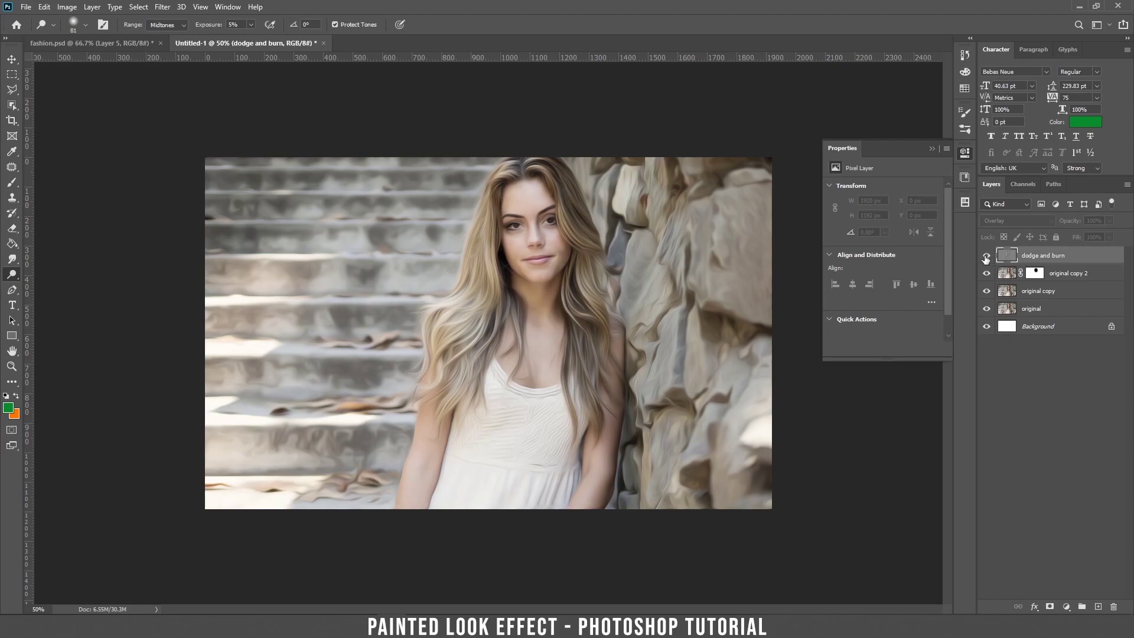
pyautogui.click(986, 256)
pyautogui.hotkey('ctrl', '+')
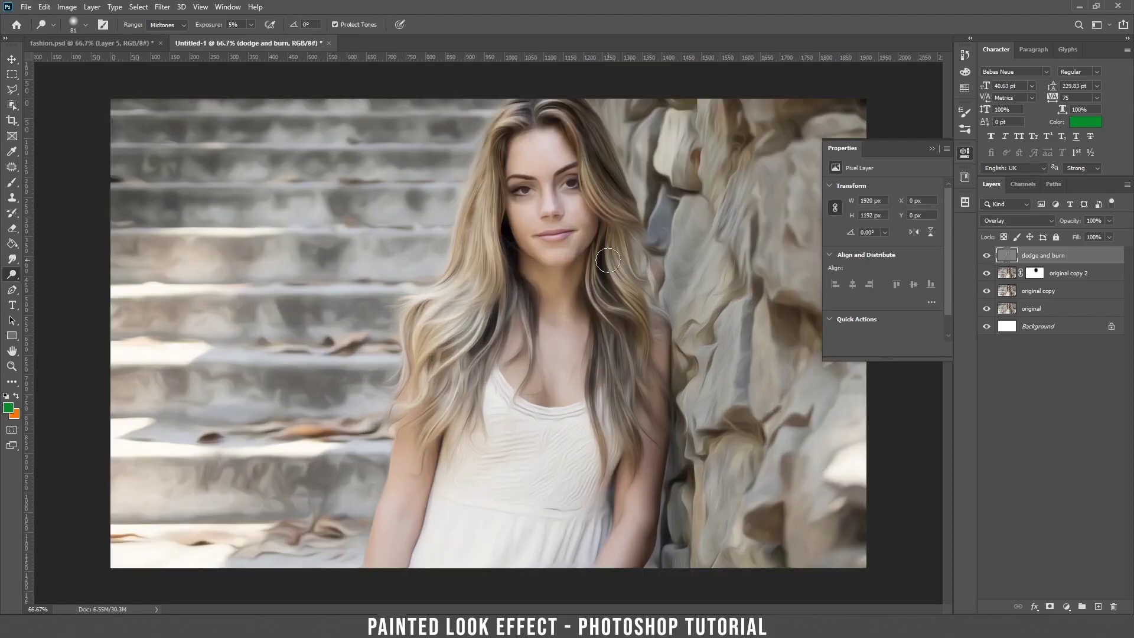
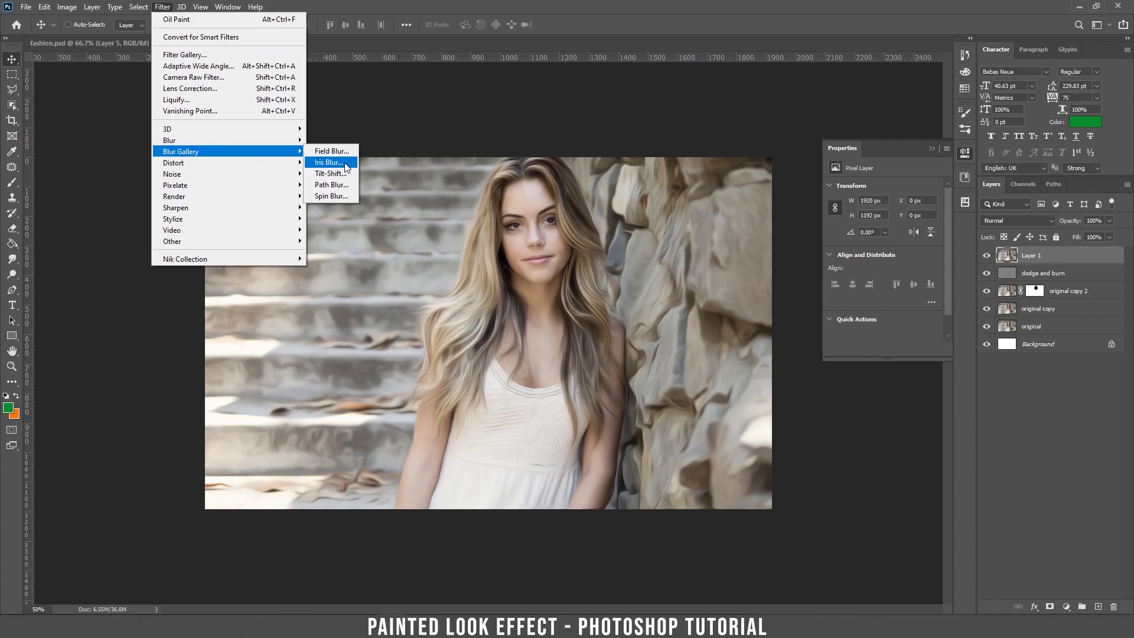
# Start an Iris Blur on Layer 1 with a 16 px blur and an upright ellipse around the woman.
pyautogui.click(345, 165)
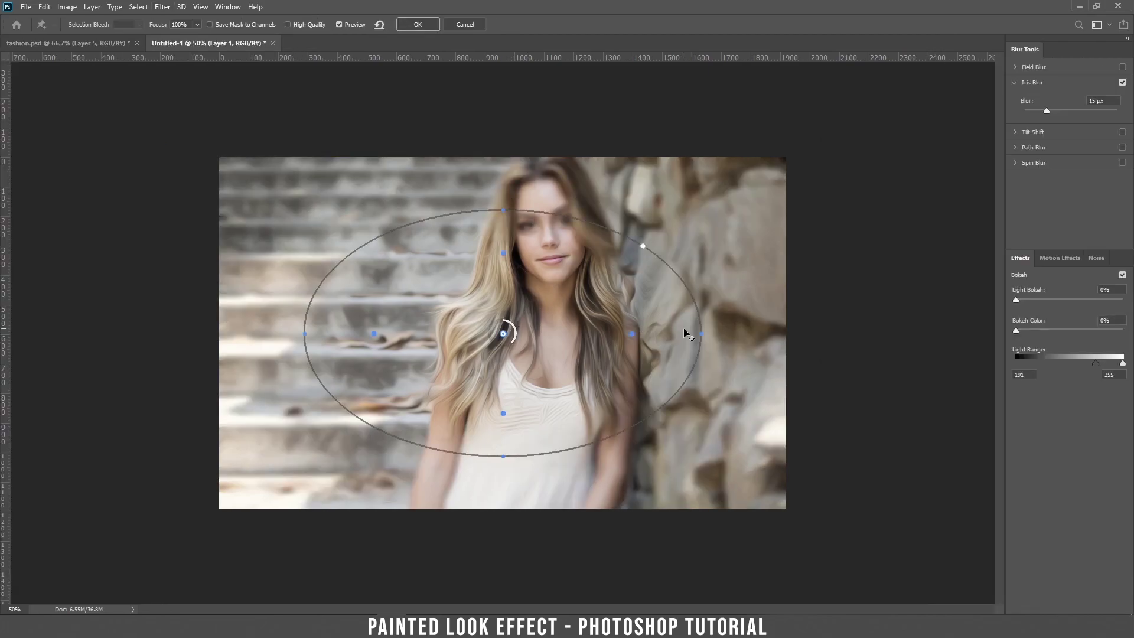
pyautogui.moveTo(681, 405); pyautogui.dragTo(477, 534)
pyautogui.moveTo(542, 298); pyautogui.dragTo(574, 302)
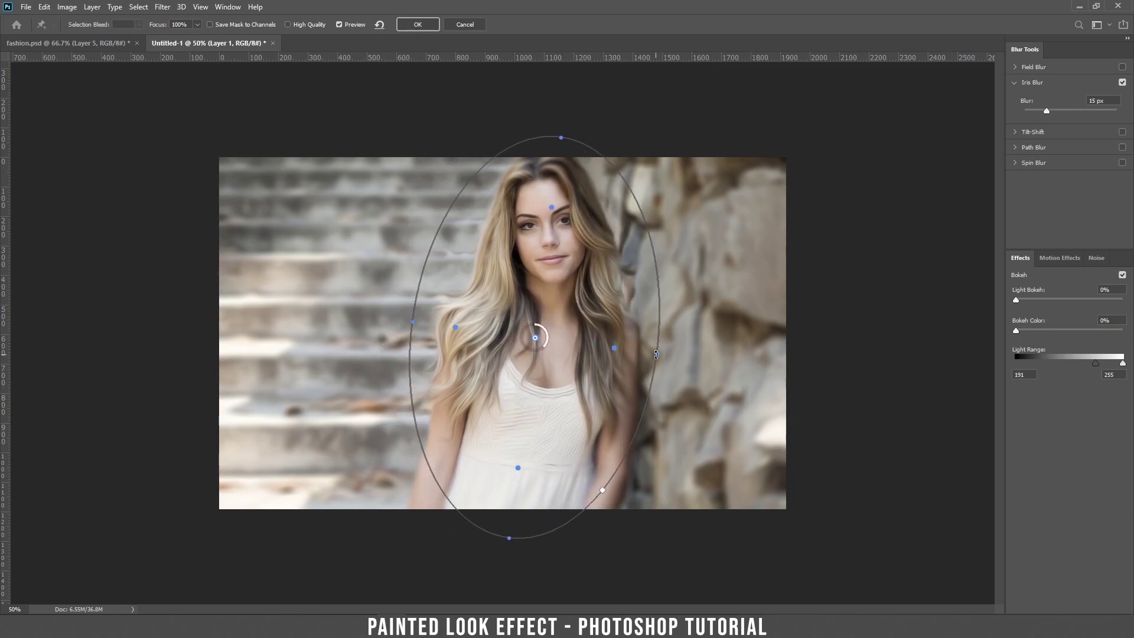
pyautogui.moveTo(656, 354); pyautogui.dragTo(684, 360)
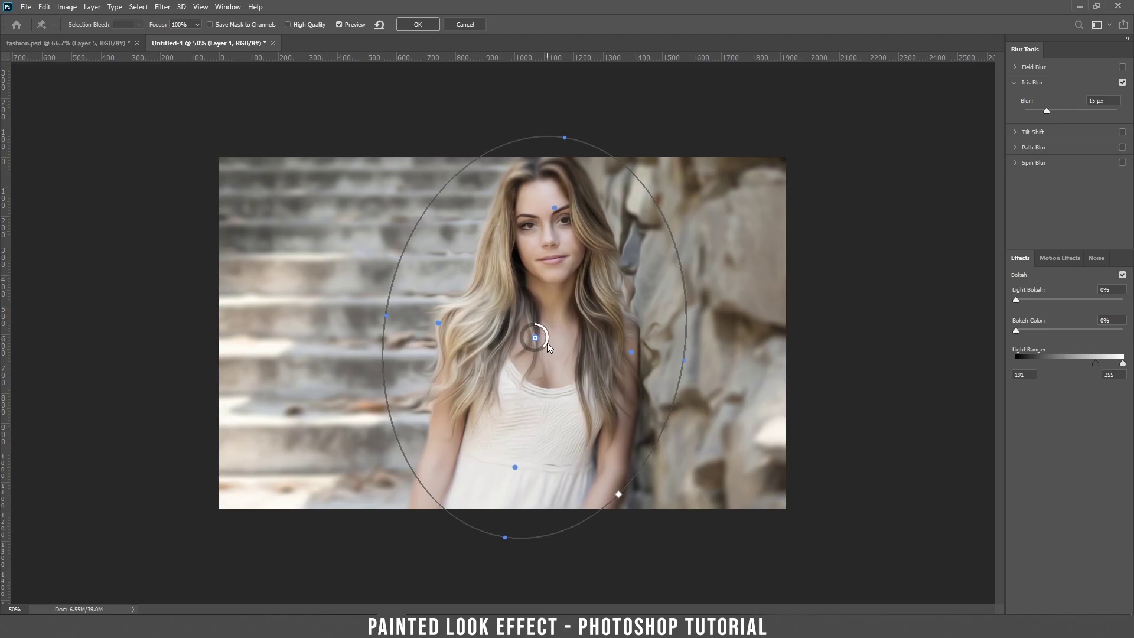
pyautogui.moveTo(547, 343)
pyautogui.mouseDown()
pyautogui.moveTo(537, 356)
pyautogui.moveTo(552, 330)
pyautogui.moveTo(533, 362)
pyautogui.moveTo(456, 366)
pyautogui.moveTo(430, 331)
pyautogui.moveTo(437, 282)
pyautogui.moveTo(466, 242)
pyautogui.moveTo(544, 197)
pyautogui.moveTo(529, 297)
pyautogui.moveTo(551, 337)
pyautogui.moveTo(546, 356)
pyautogui.mouseUp()
pyautogui.moveTo(556, 255)
pyautogui.mouseDown()
pyautogui.moveTo(570, 252)
pyautogui.moveTo(562, 284)
pyautogui.moveTo(548, 238)
pyautogui.mouseUp()
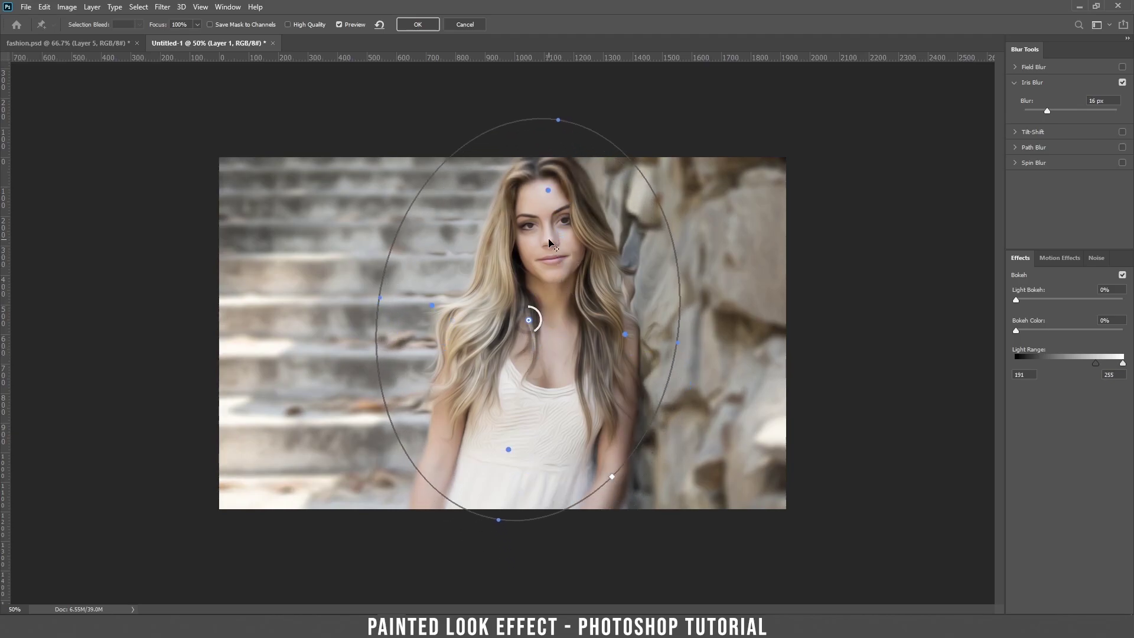
# Stretch the blur ellipse vertically, centre it on the woman's figure so her head and dress stay sharp, and apply the Iris Blur.
pyautogui.moveTo(498, 519); pyautogui.dragTo(486, 566)
pyautogui.moveTo(568, 318); pyautogui.dragTo(561, 322)
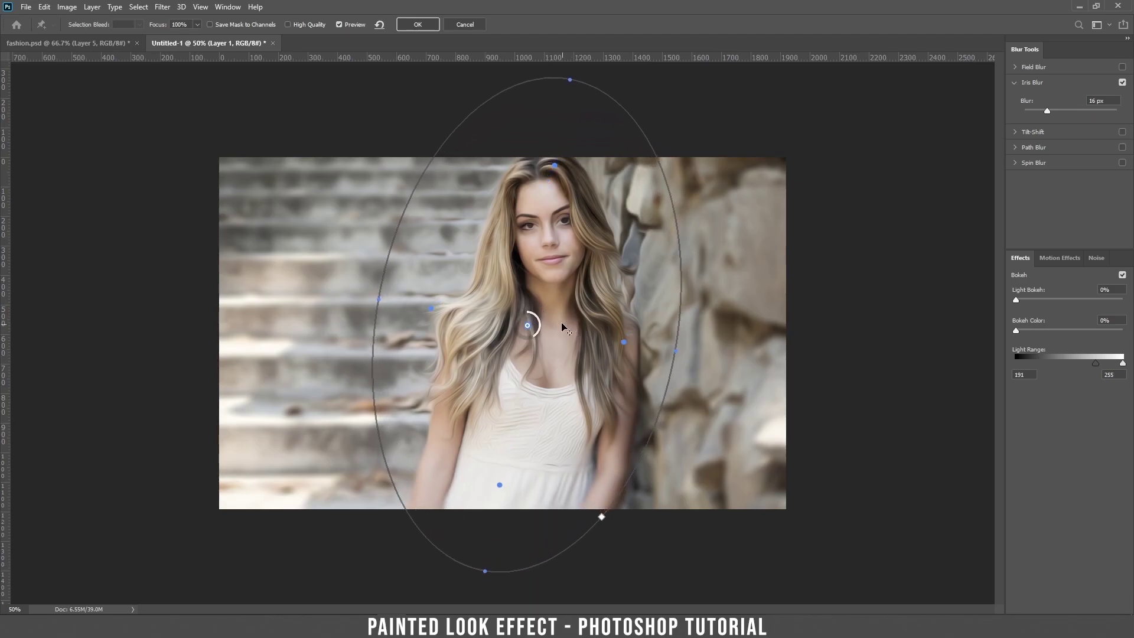
pyautogui.moveTo(541, 220); pyautogui.dragTo(538, 248)
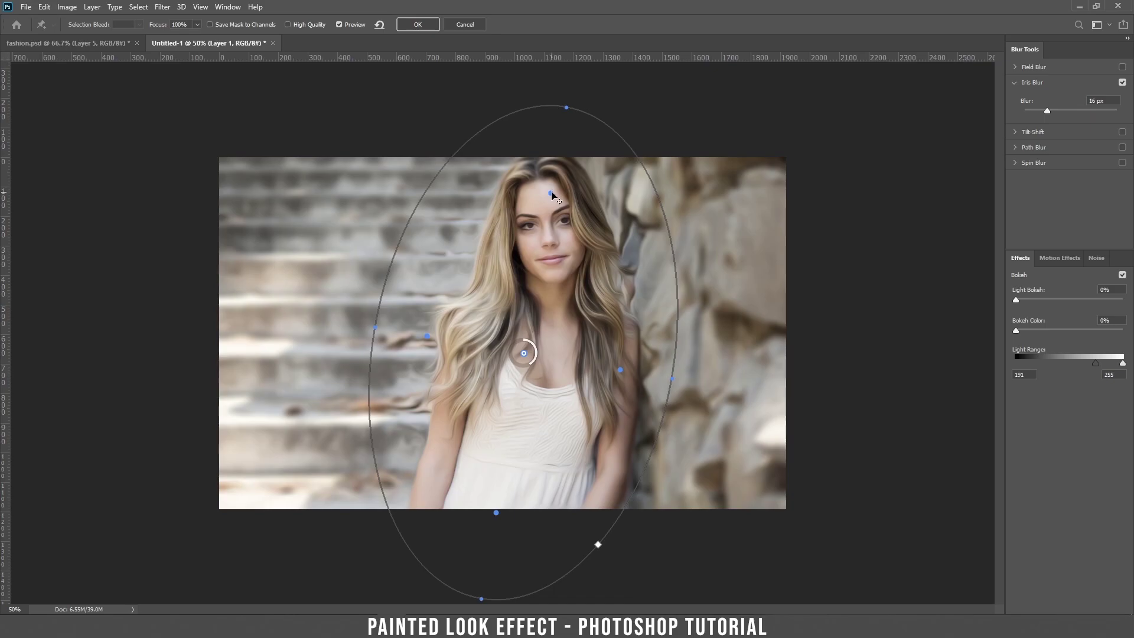
pyautogui.moveTo(551, 193); pyautogui.dragTo(552, 150)
pyautogui.moveTo(518, 204); pyautogui.dragTo(568, 206)
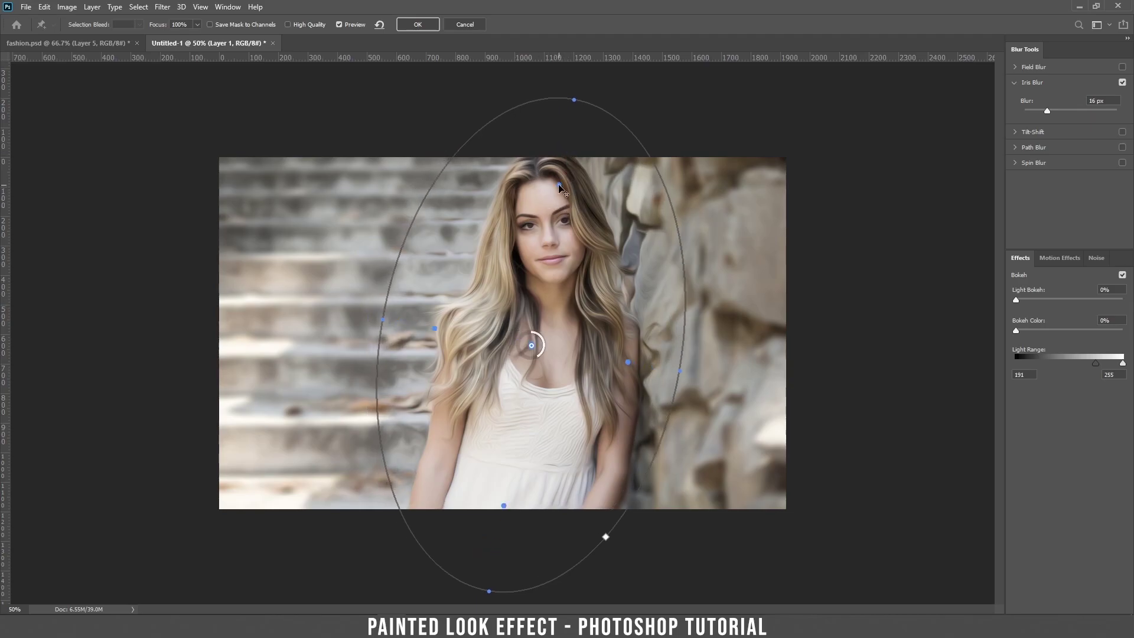
pyautogui.moveTo(566, 147); pyautogui.dragTo(566, 136)
pyautogui.moveTo(603, 249); pyautogui.dragTo(605, 257)
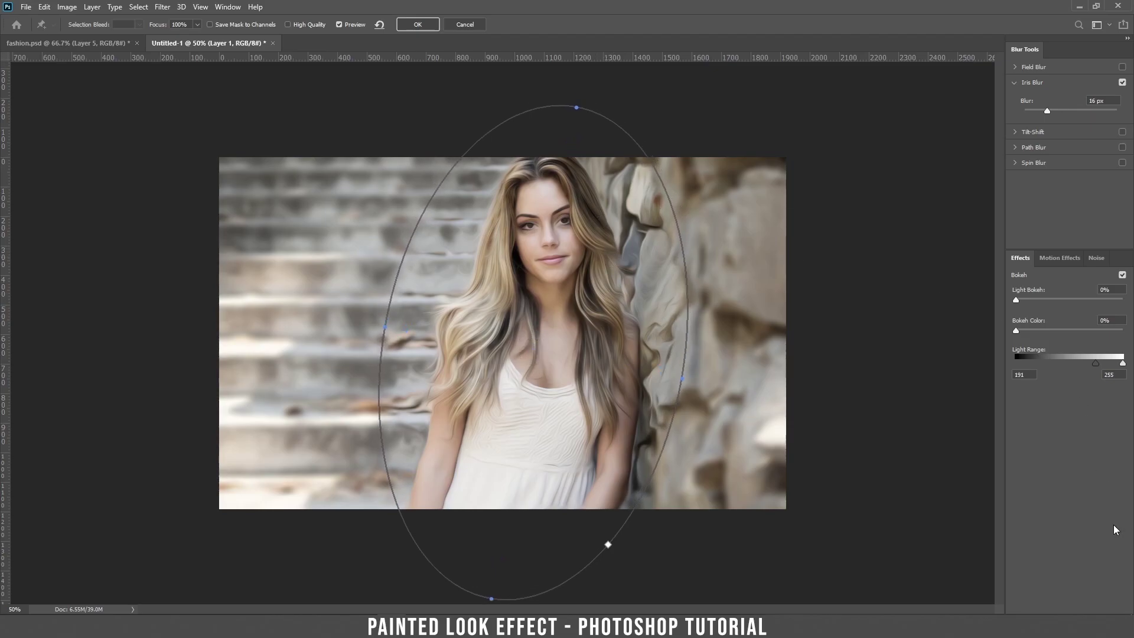
pyautogui.press('Return')
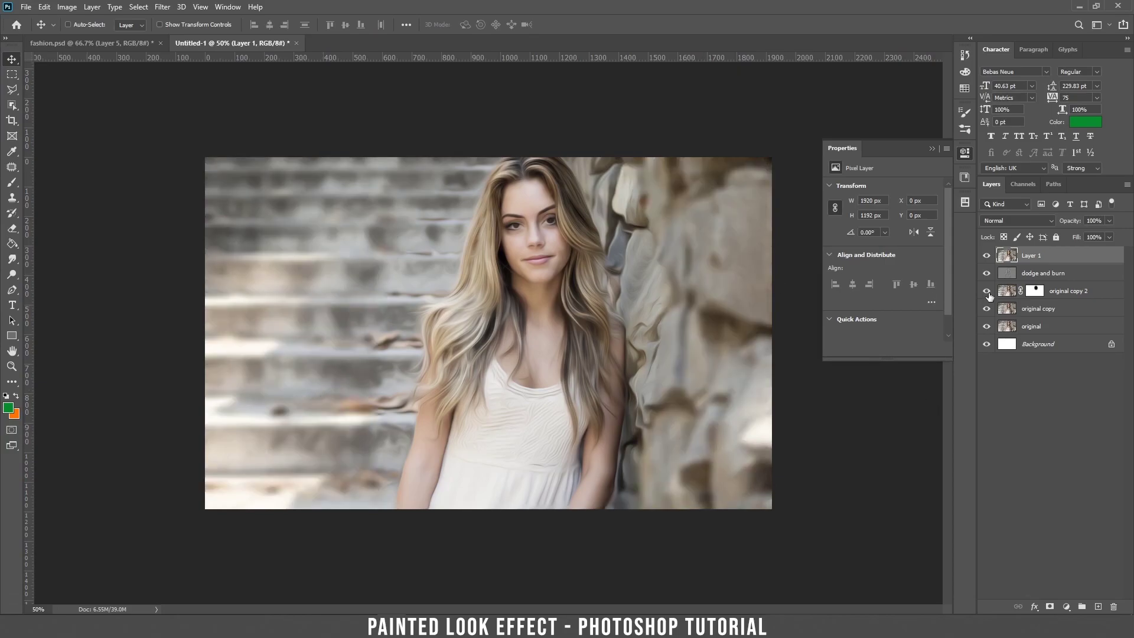
# Compare the image with the blurred Layer 1 hidden and shown.
pyautogui.click(987, 256)
pyautogui.click(987, 257)
pyautogui.click(987, 256)
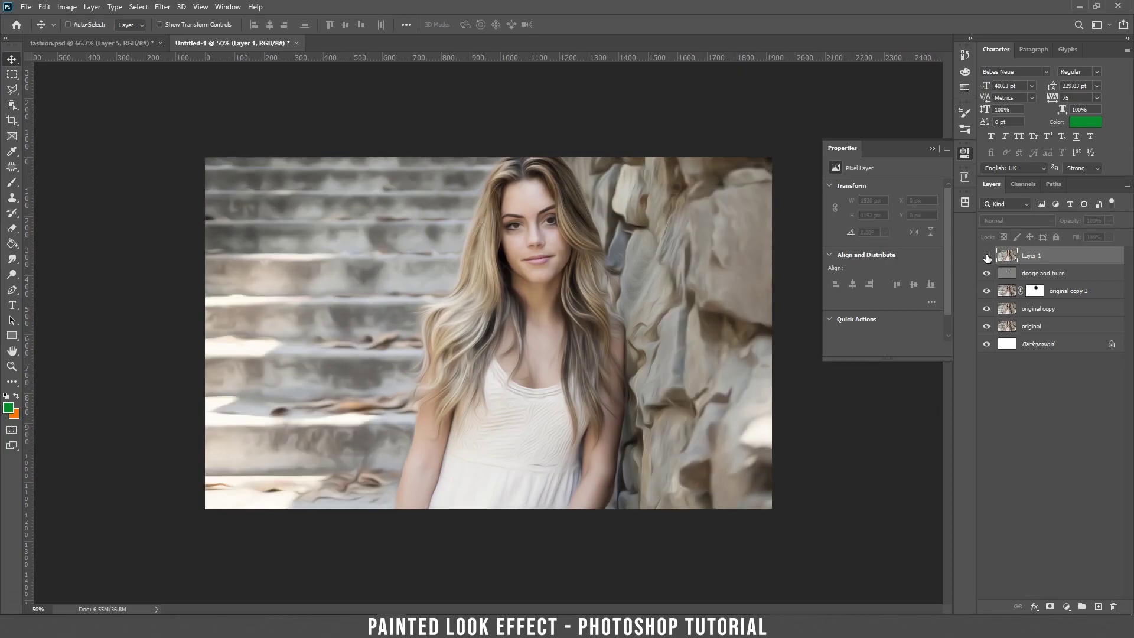
pyautogui.click(987, 257)
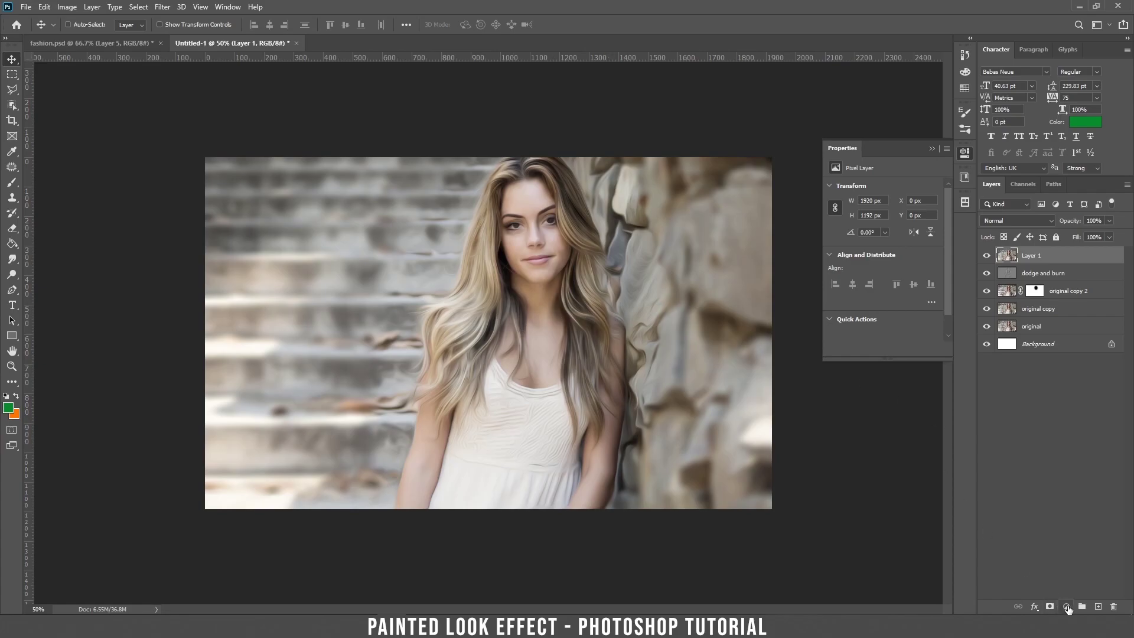
# Add a Levels adjustment layer with the shadow input at 17 and the midtones at 1.15.
pyautogui.click(1066, 607)
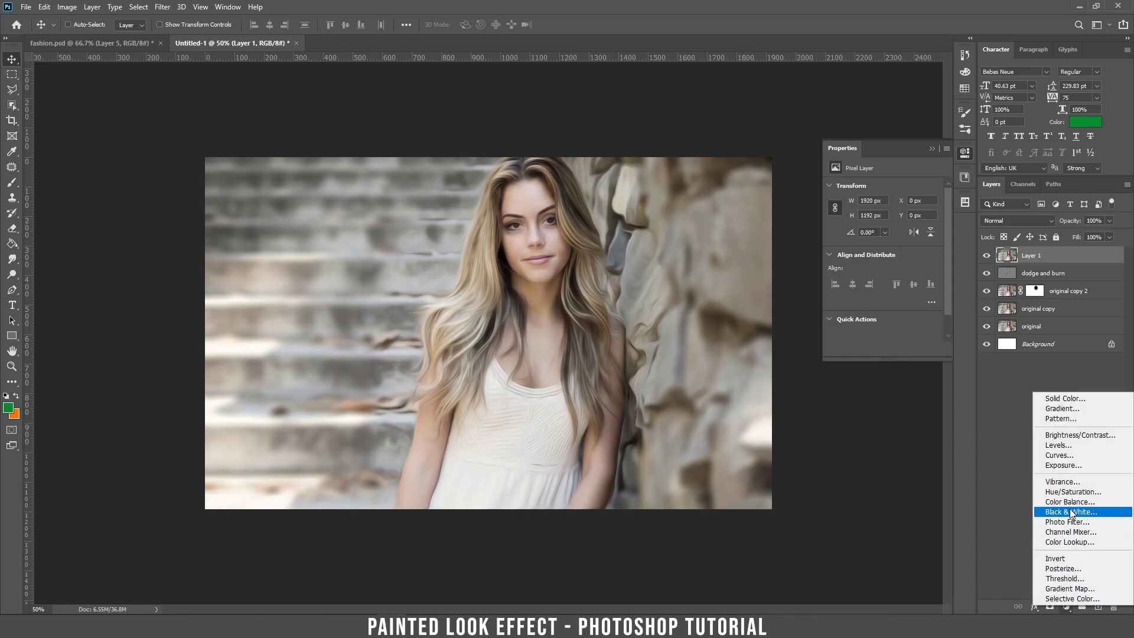
pyautogui.click(1084, 447)
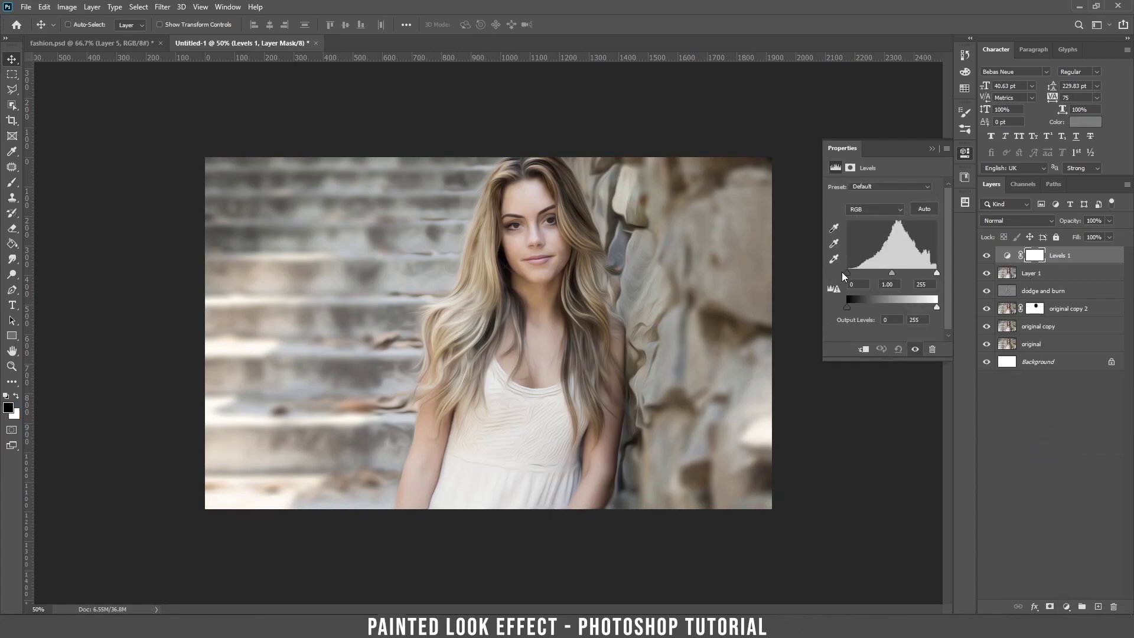
pyautogui.moveTo(848, 274); pyautogui.dragTo(891, 272)
# Add a Curves adjustment layer, lower the white point's output slightly and move the black point to input 6.
pyautogui.click(1067, 607)
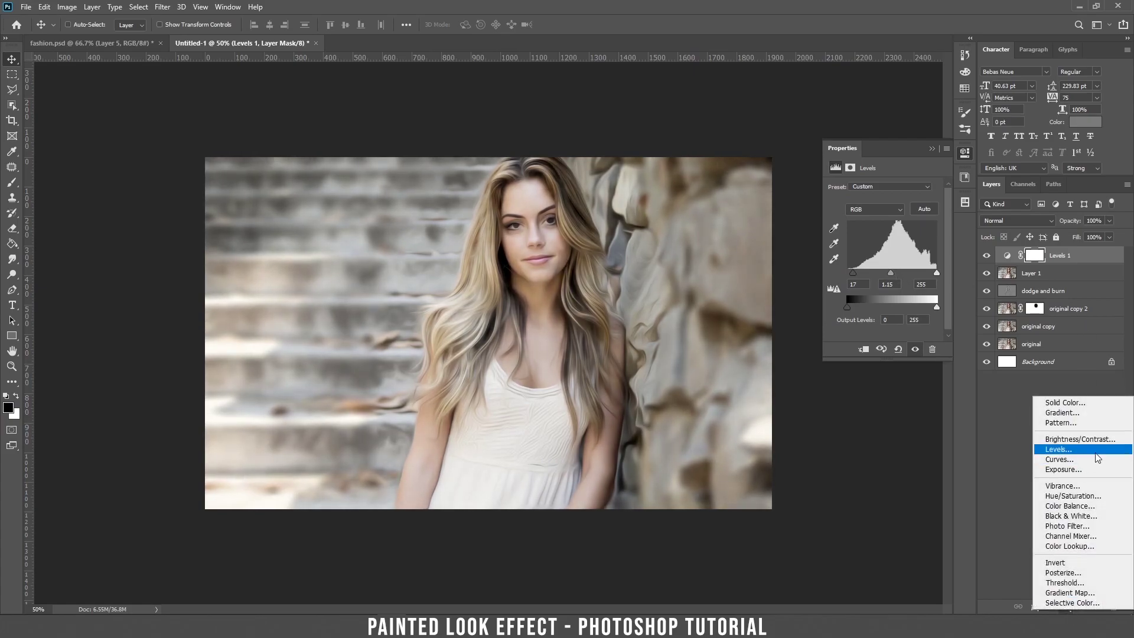
pyautogui.click(1059, 459)
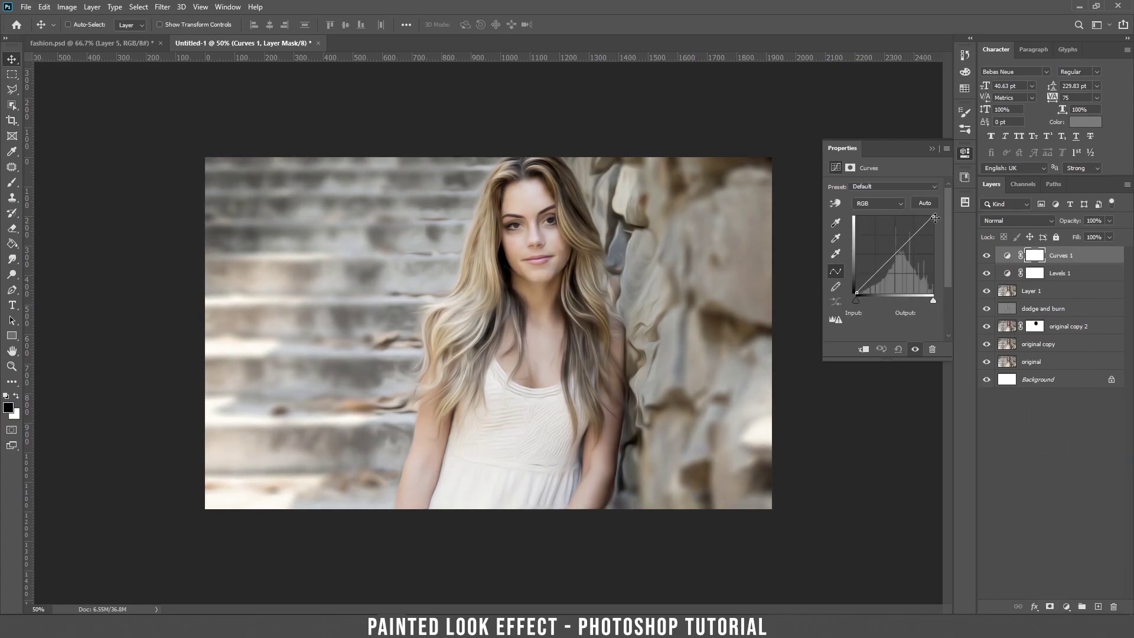
pyautogui.moveTo(934, 217); pyautogui.dragTo(935, 220)
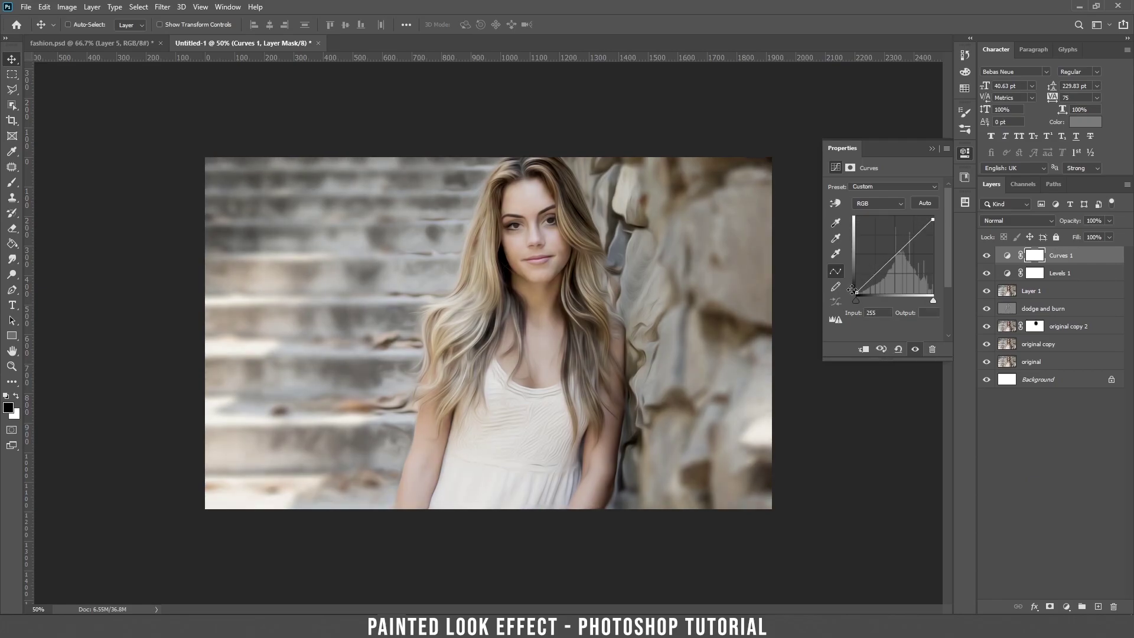
pyautogui.moveTo(857, 293); pyautogui.dragTo(859, 293)
# Add a Channel Mixer layer, raise red slightly in the Blue output channel, and set the Green output channel to Red +7 and Green +95.
pyautogui.click(1066, 608)
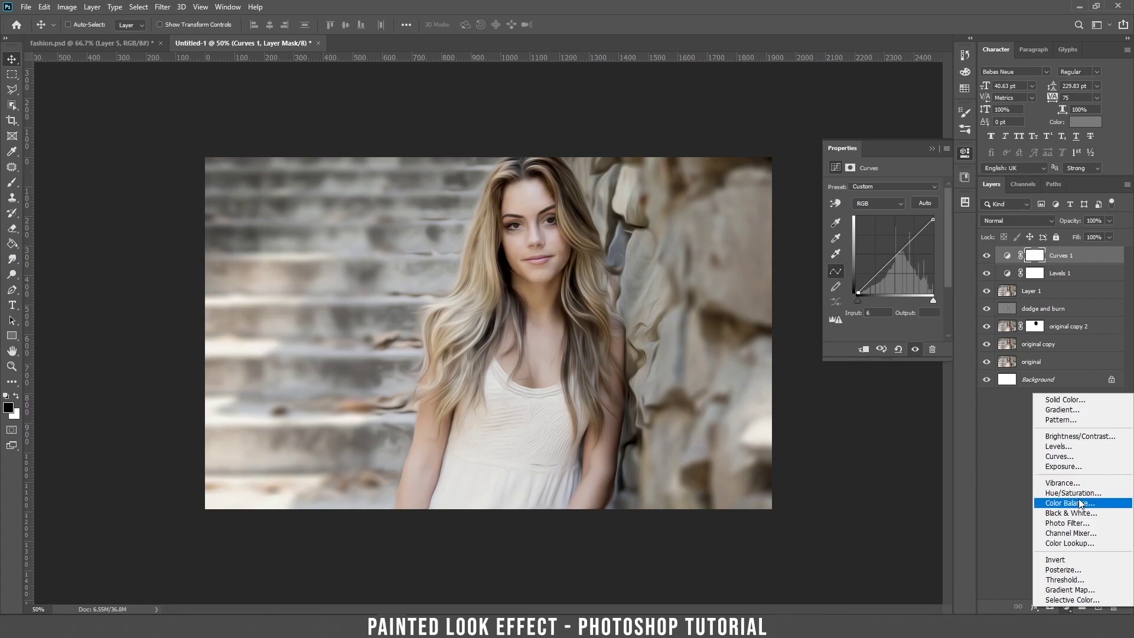
pyautogui.click(1087, 534)
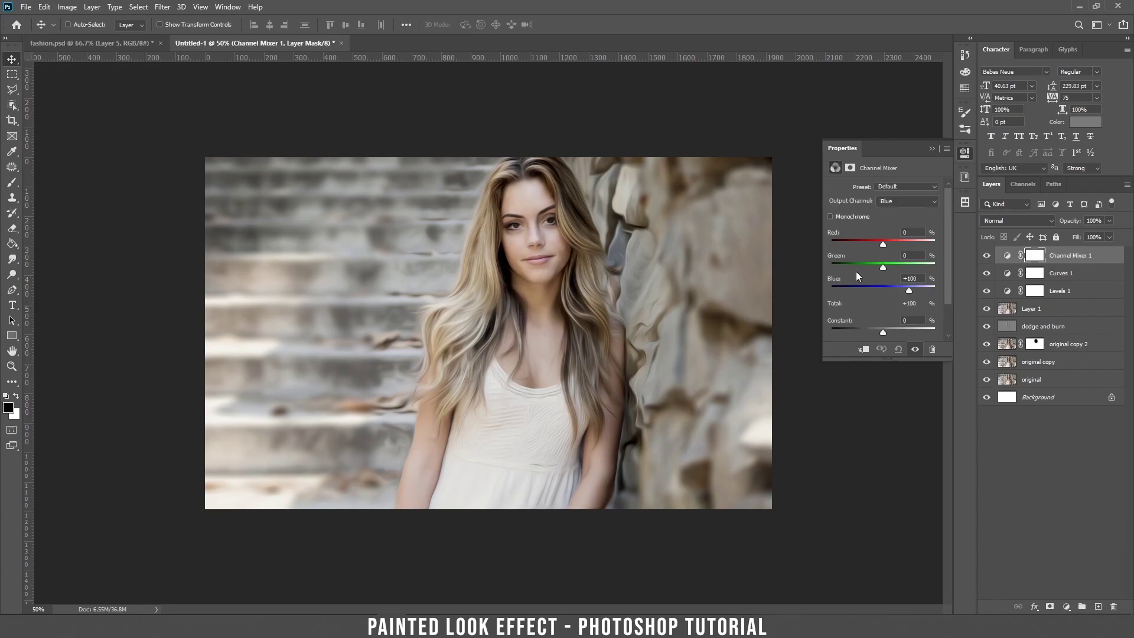
pyautogui.moveTo(880, 245); pyautogui.dragTo(887, 243)
pyautogui.click(898, 198)
pyautogui.click(889, 220)
pyautogui.moveTo(883, 243); pyautogui.dragTo(907, 267)
# Add a Hue/Saturation adjustment layer and shift the master hue slightly in the negative direction.
pyautogui.click(1066, 607)
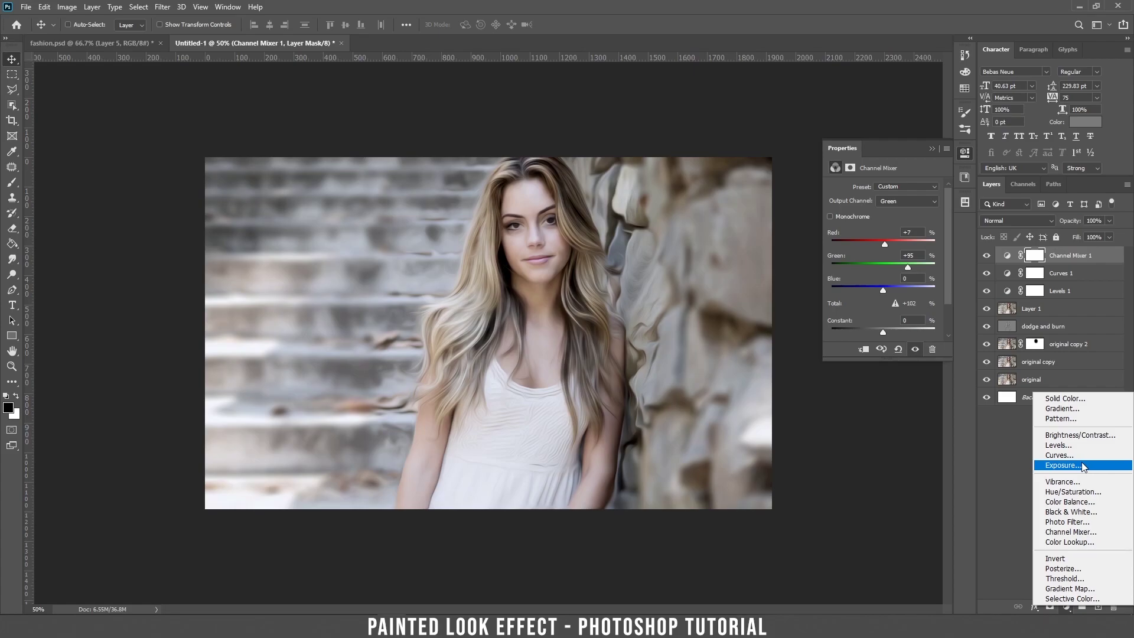
pyautogui.click(1074, 491)
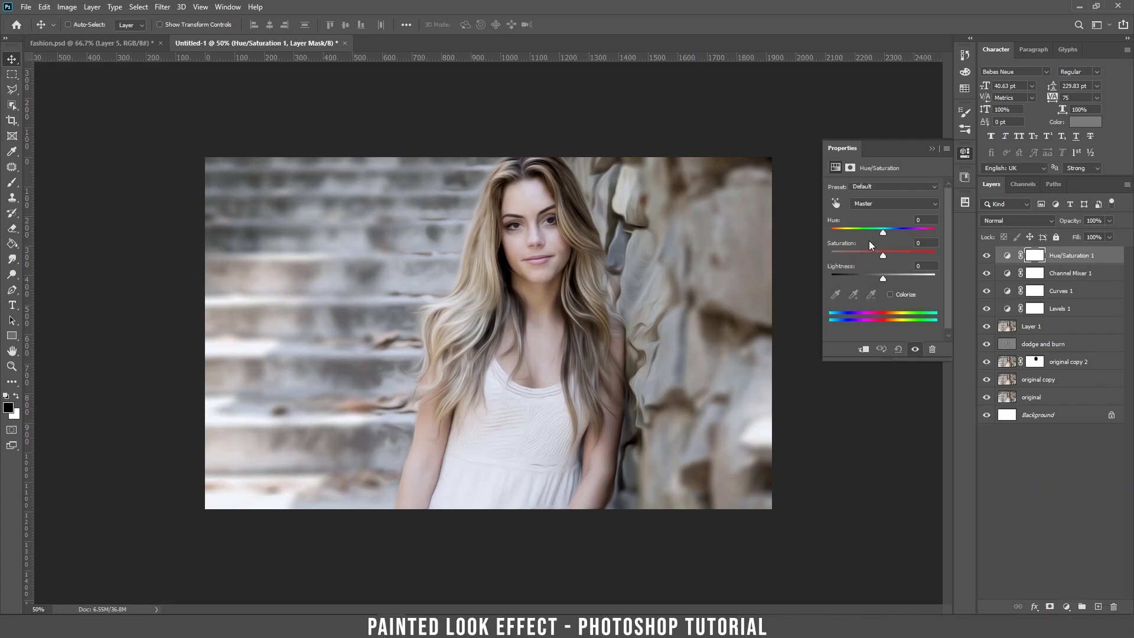
pyautogui.moveTo(883, 233)
pyautogui.mouseDown()
pyautogui.moveTo(890, 260)
pyautogui.moveTo(881, 233)
pyautogui.mouseUp()
# Delete the Hue/Saturation, Channel Mixer, Curves and Levels adjustment layers, and add a Color Lookup adjustment layer above Layer 1.
pyautogui.keyDown('shift'); pyautogui.click(1090, 309); pyautogui.keyUp('shift')
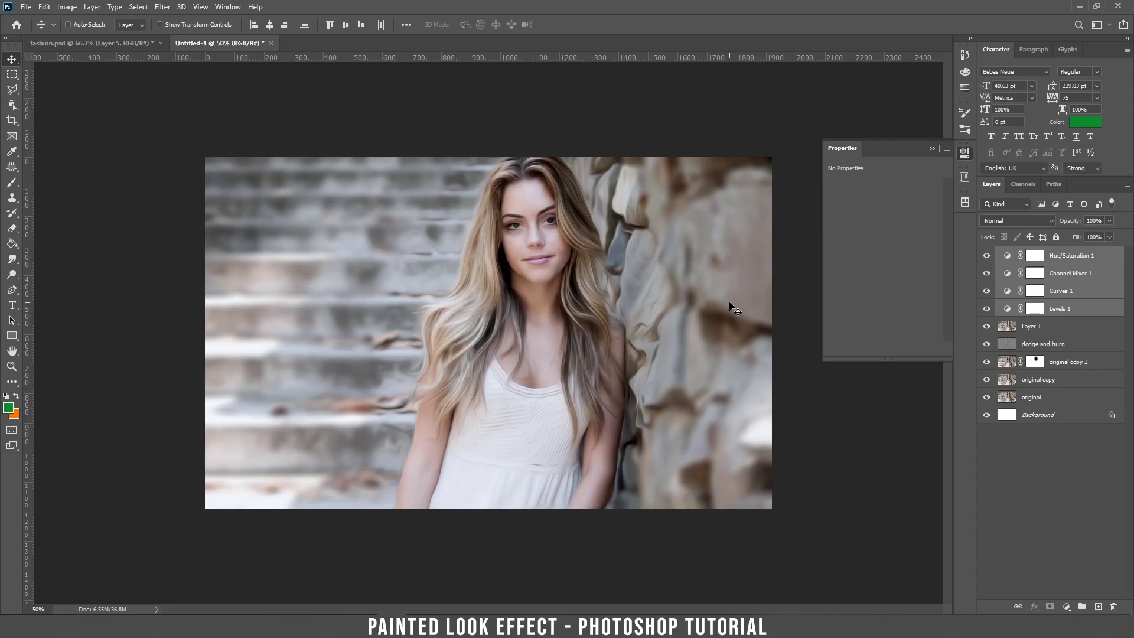
pyautogui.press('Delete')
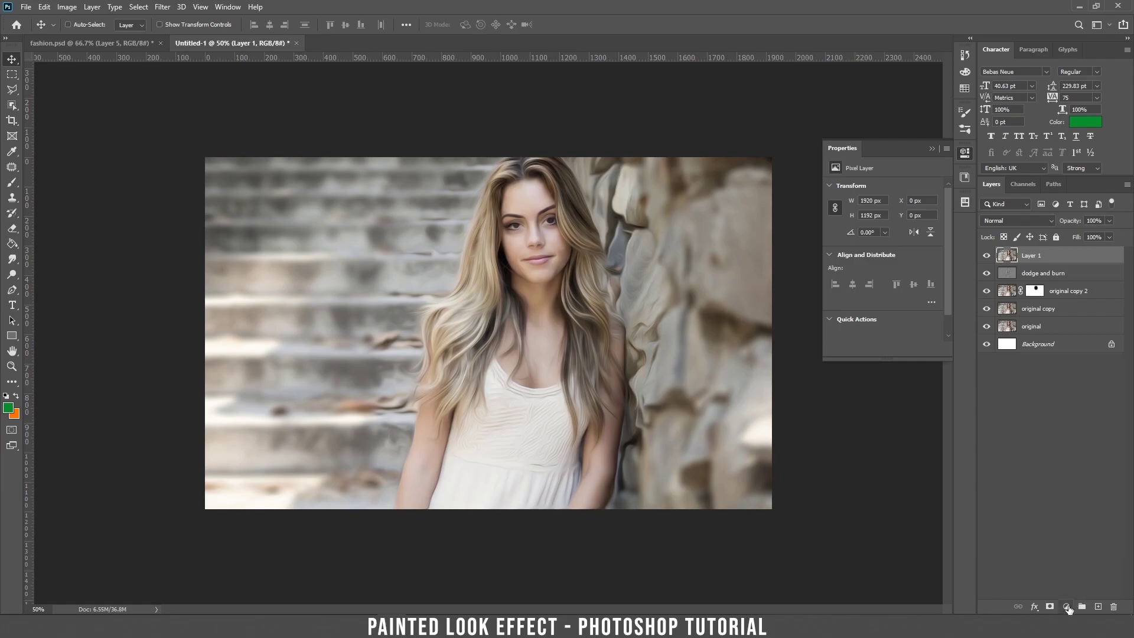
pyautogui.click(1067, 607)
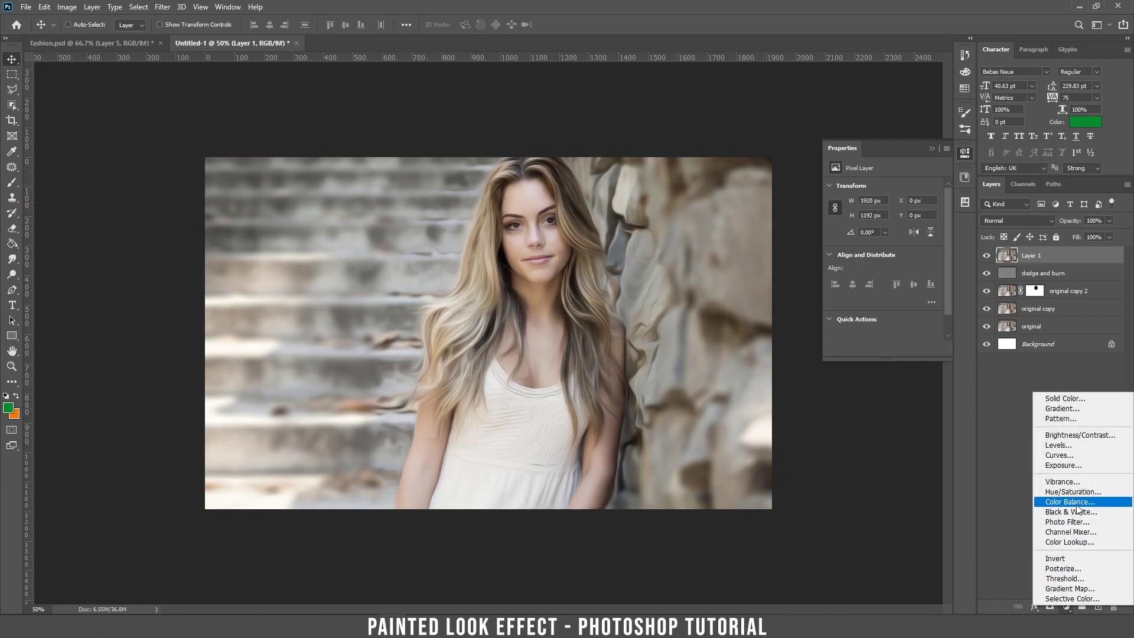
pyautogui.click(1115, 548)
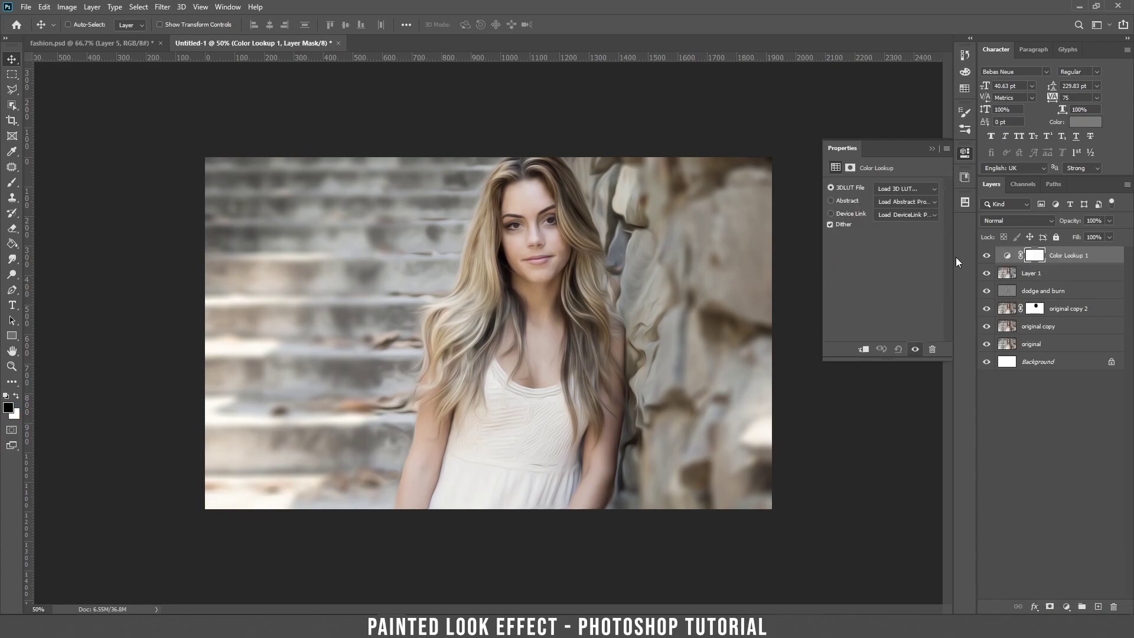
# Load an IWLTBAP Aspen 3D LUT in the Color Lookup layer and toggle the layer's visibility to compare the effect.
pyautogui.click(916, 190)
pyautogui.scroll(-3, 966, 355)
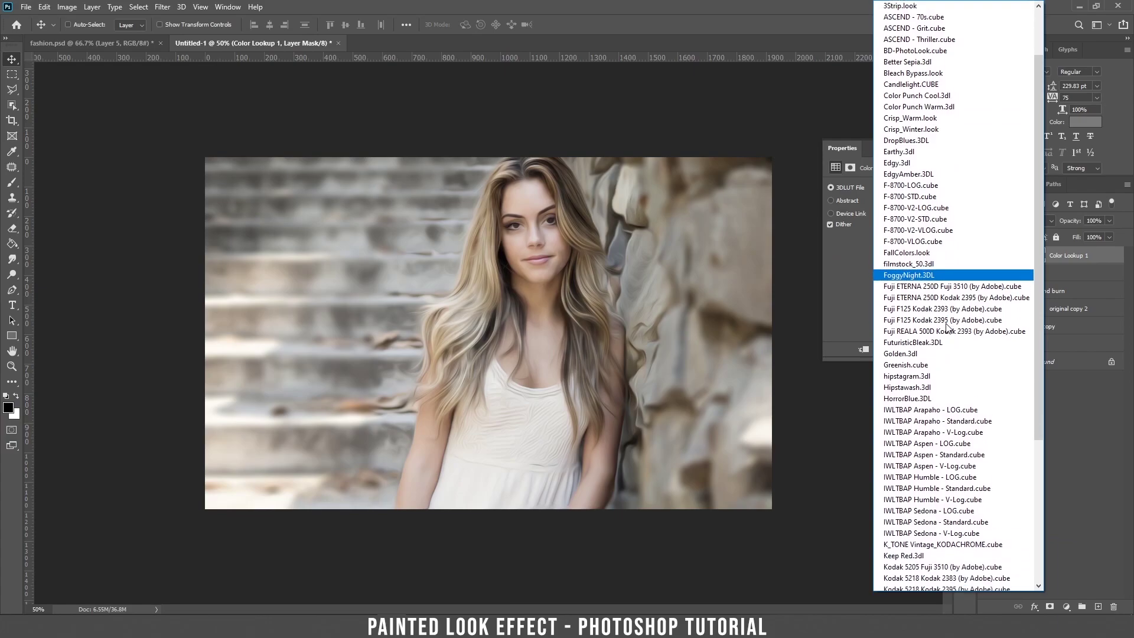
pyautogui.click(963, 365)
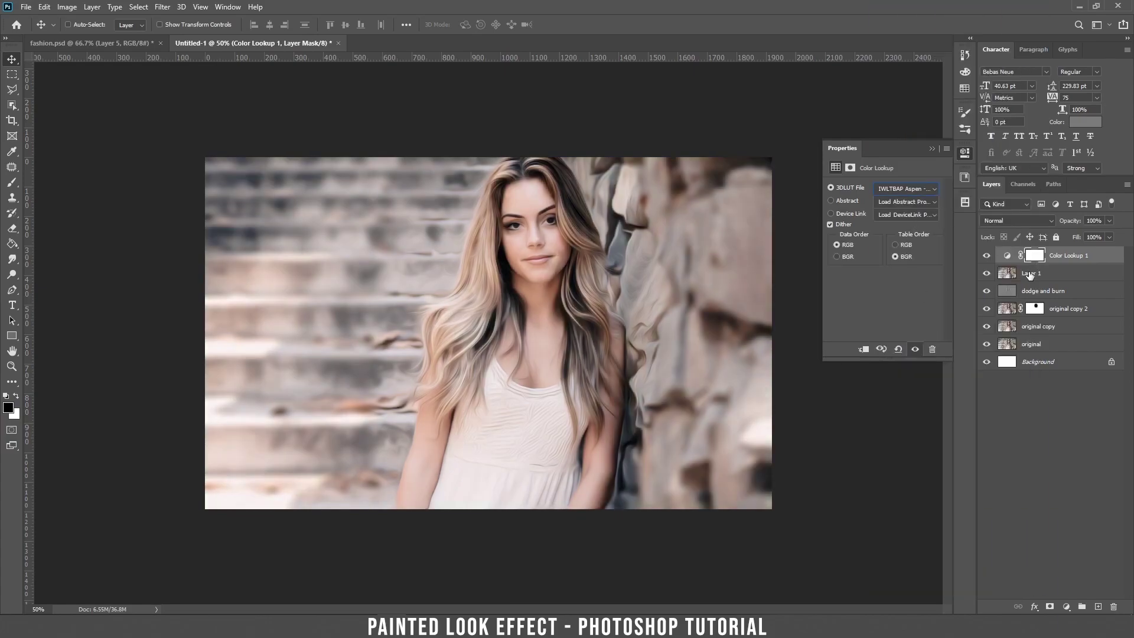
pyautogui.click(987, 256)
pyautogui.click(988, 257)
pyautogui.click(987, 257)
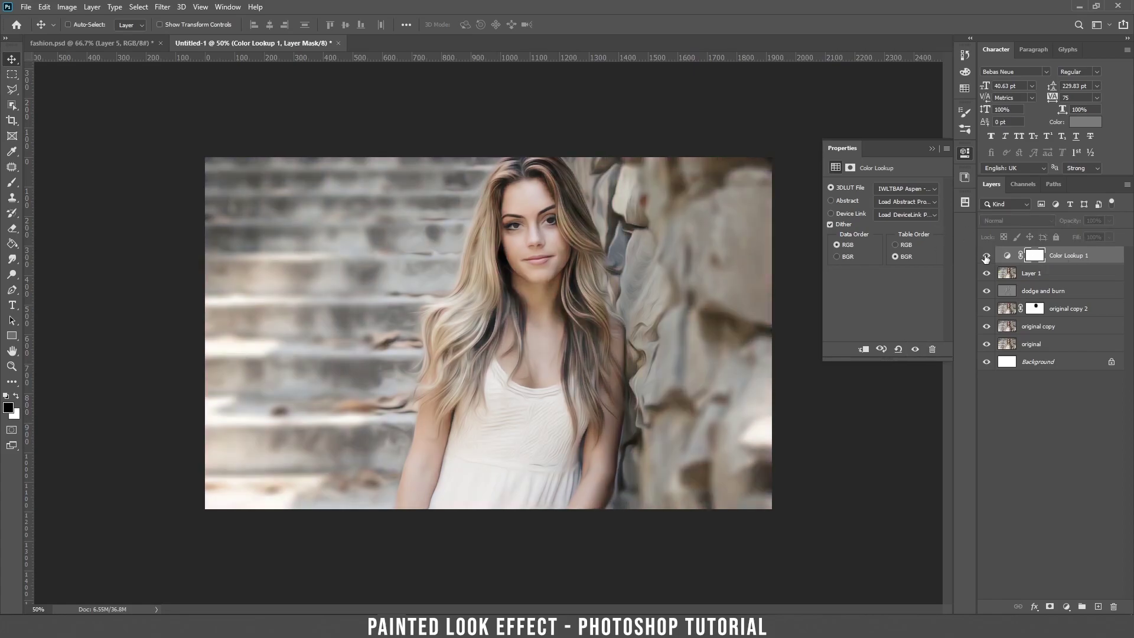
pyautogui.click(987, 257)
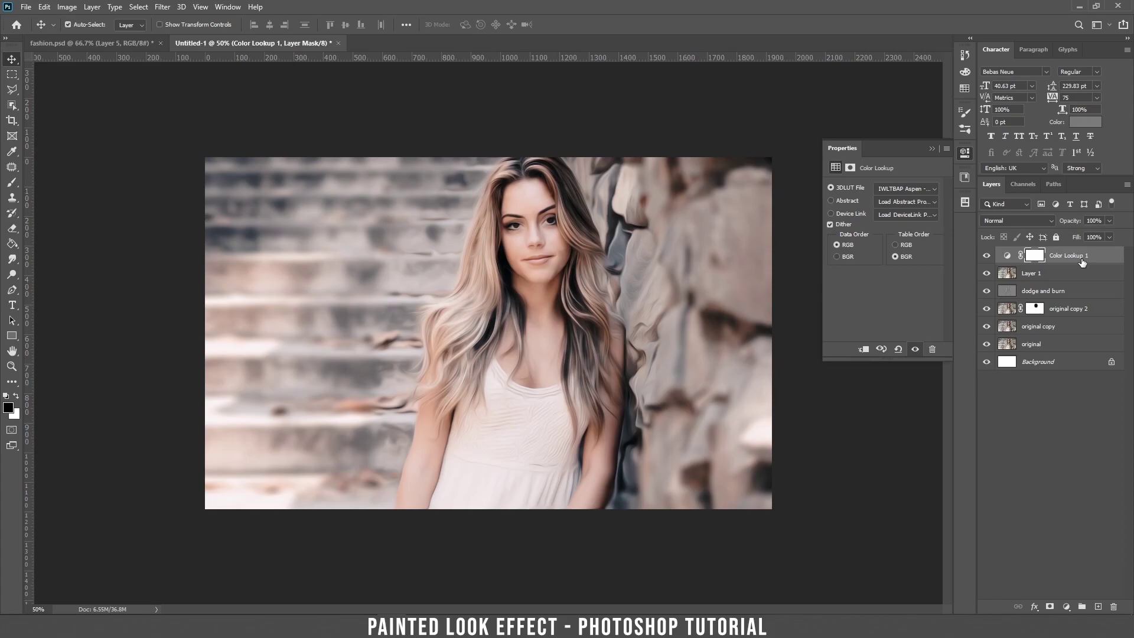
# Stamp all visible layers into a new layer and apply Unsharp Mask at 122%, radius 1.0 pixels and threshold 0.
pyautogui.hotkey('ctrl', 'shift', 'alt', 'e')
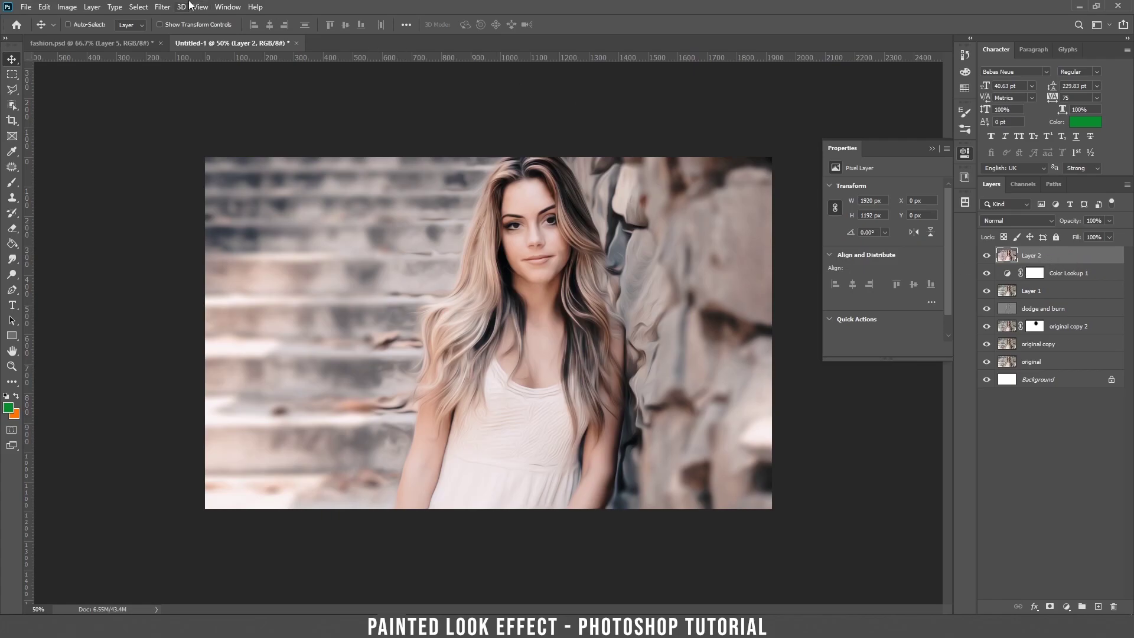
pyautogui.click(162, 7)
pyautogui.moveTo(204, 210)
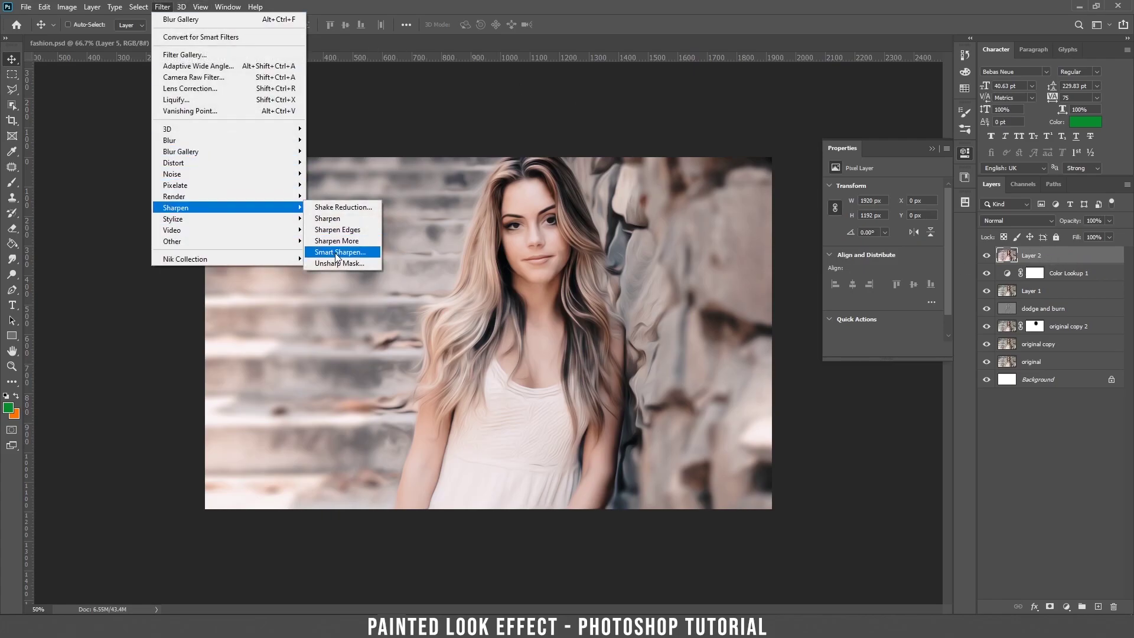
pyautogui.click(346, 264)
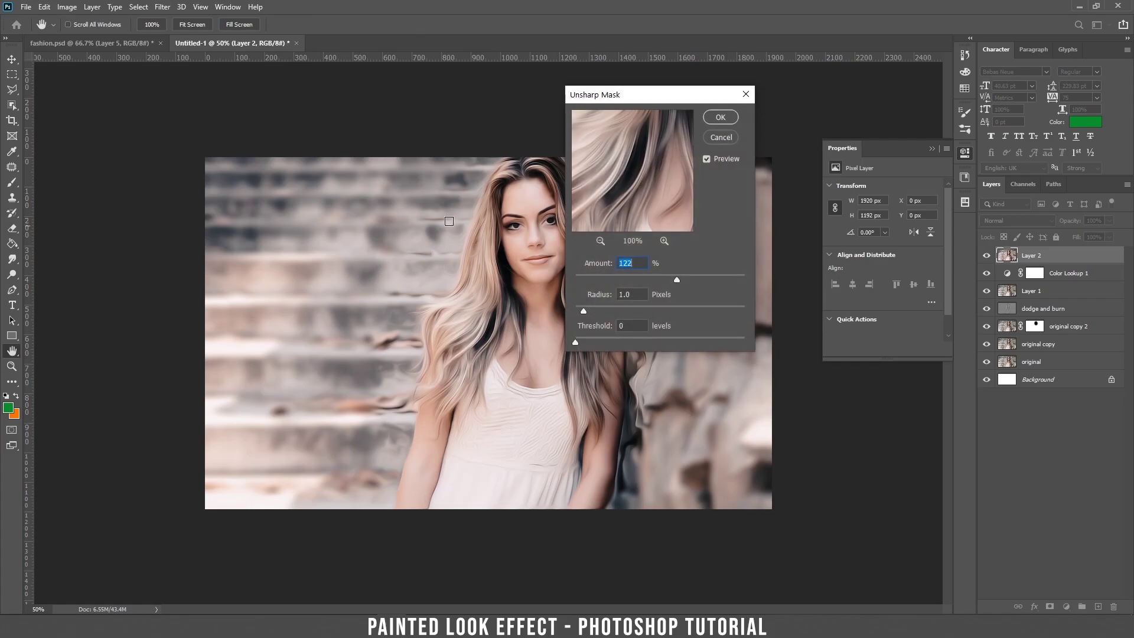
pyautogui.moveTo(620, 228); pyautogui.dragTo(612, 298)
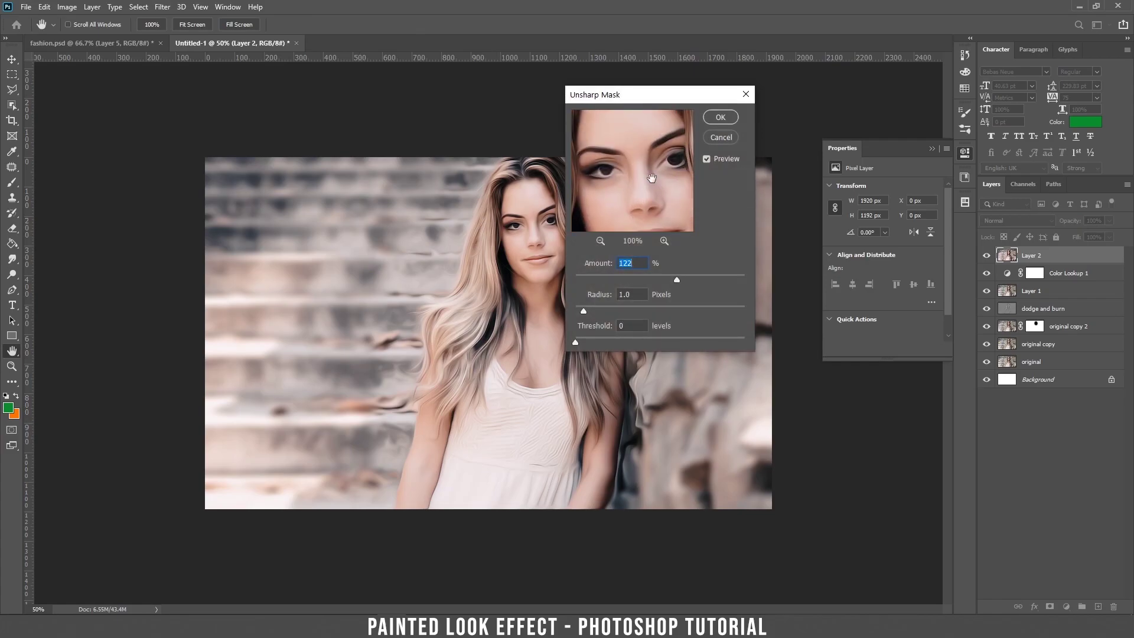
pyautogui.click(723, 117)
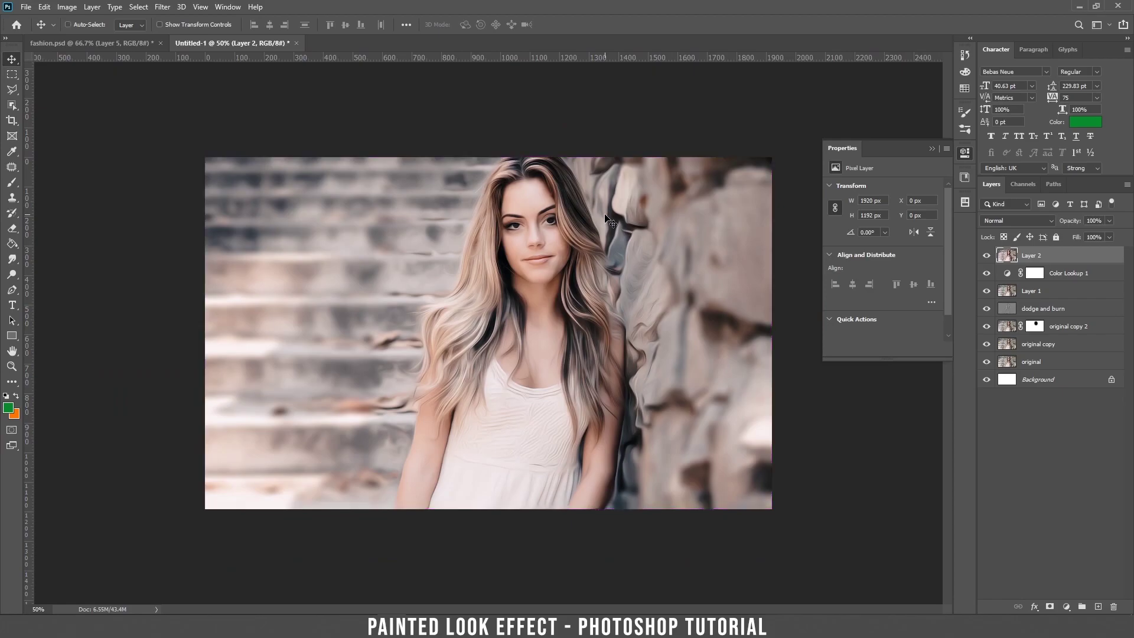
# Apply Smart Sharpen to the stamped layer with amount 152%, radius 3.5 px, noise reduction 10% and Lens Blur removal.
pyautogui.click(158, 8)
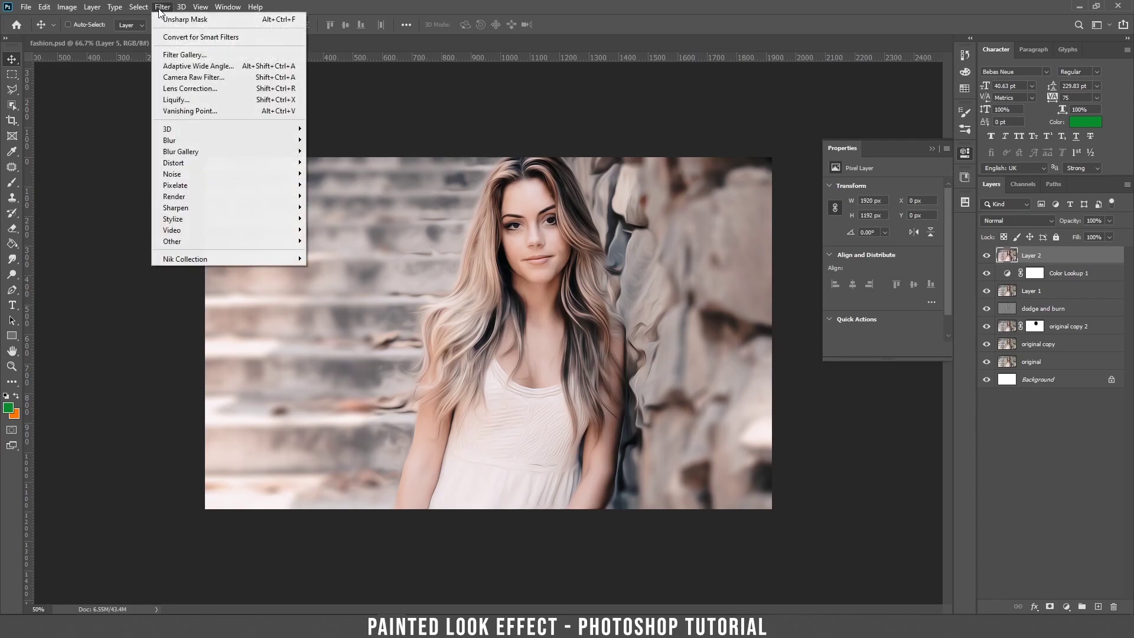
pyautogui.moveTo(251, 215)
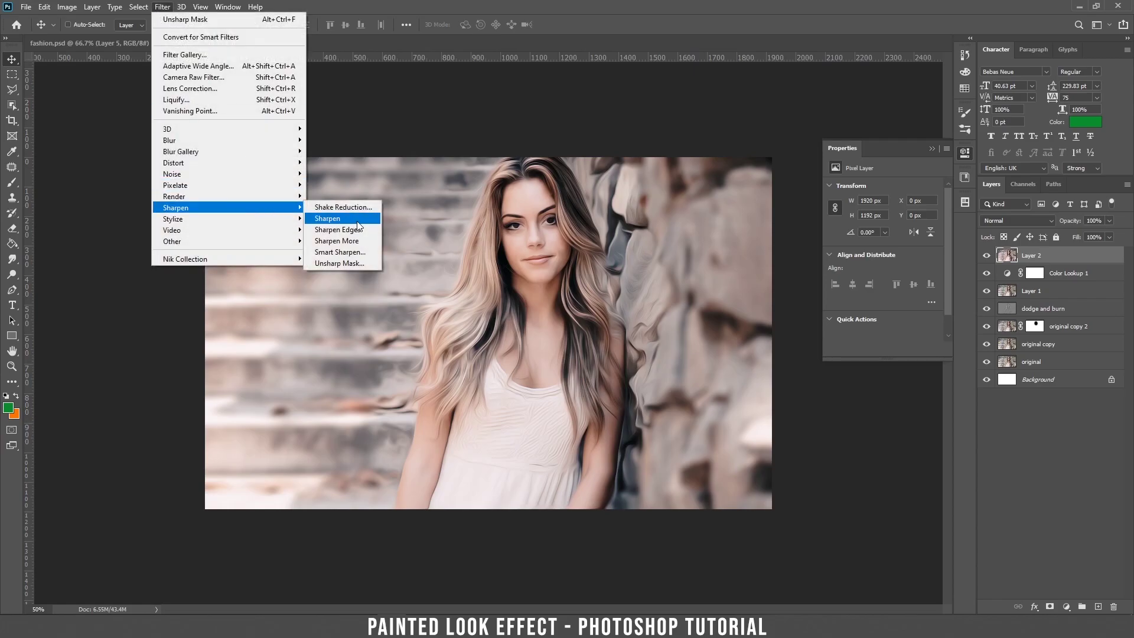
pyautogui.click(379, 253)
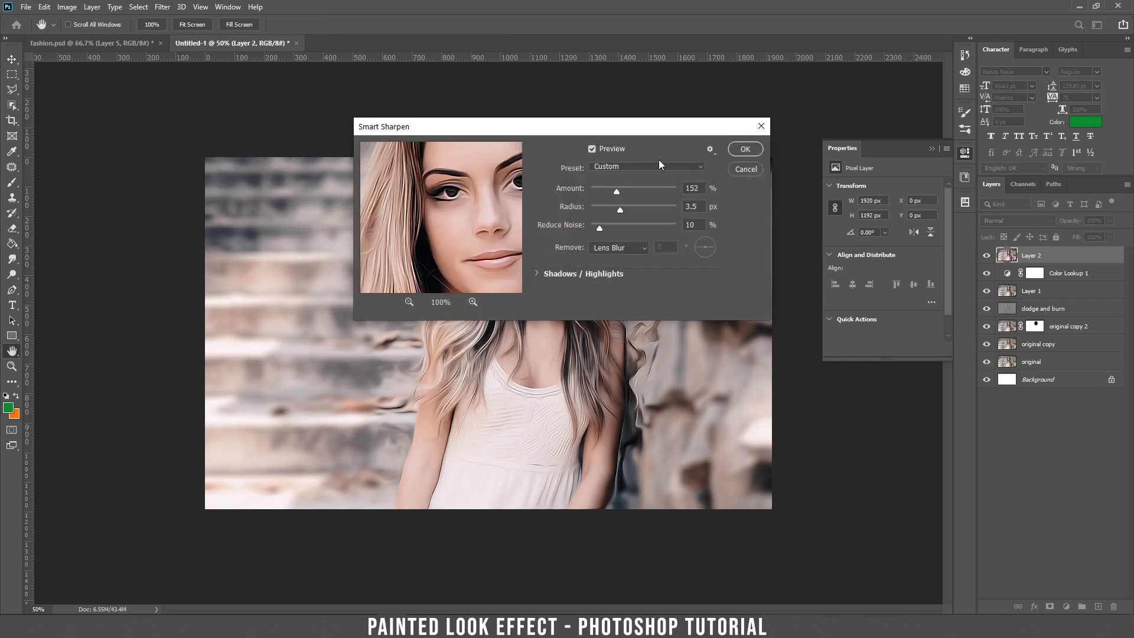
pyautogui.click(746, 149)
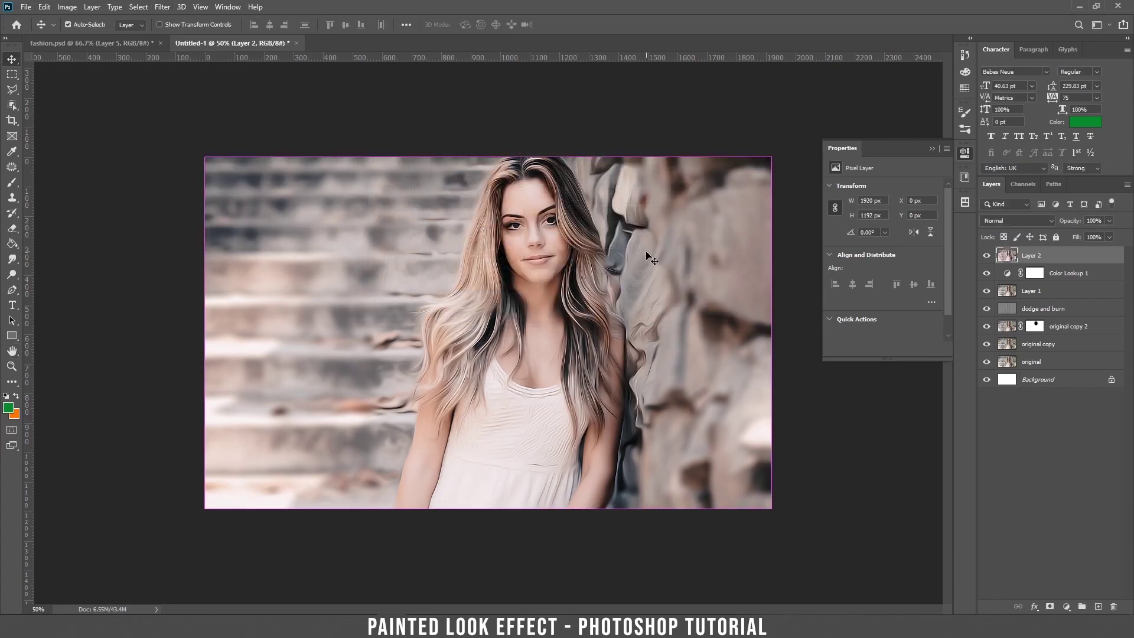
# Lower the opacity of the sharpened Layer 2 to 30%.
pyautogui.hotkey('ctrl', '+')
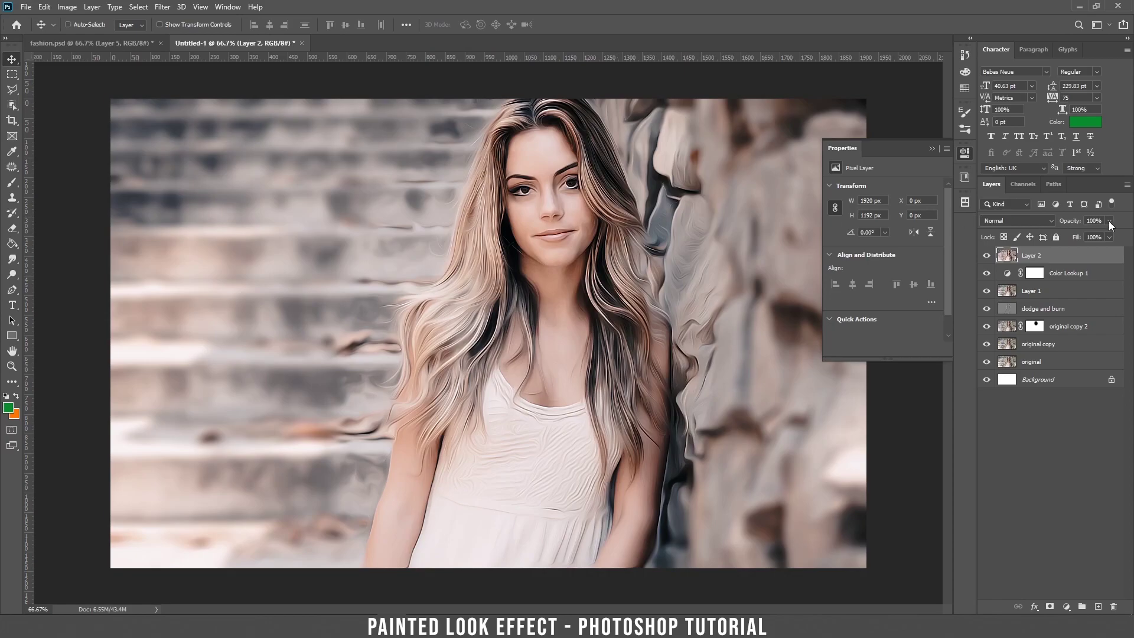
pyautogui.moveTo(1081, 231); pyautogui.dragTo(1078, 234)
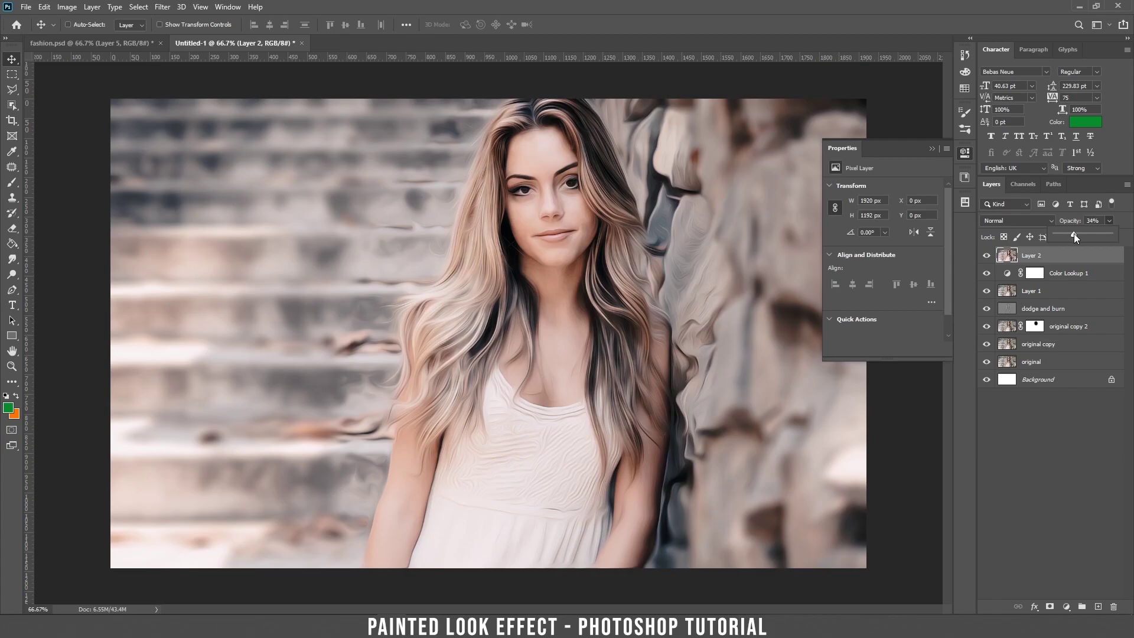
pyautogui.click(653, 287)
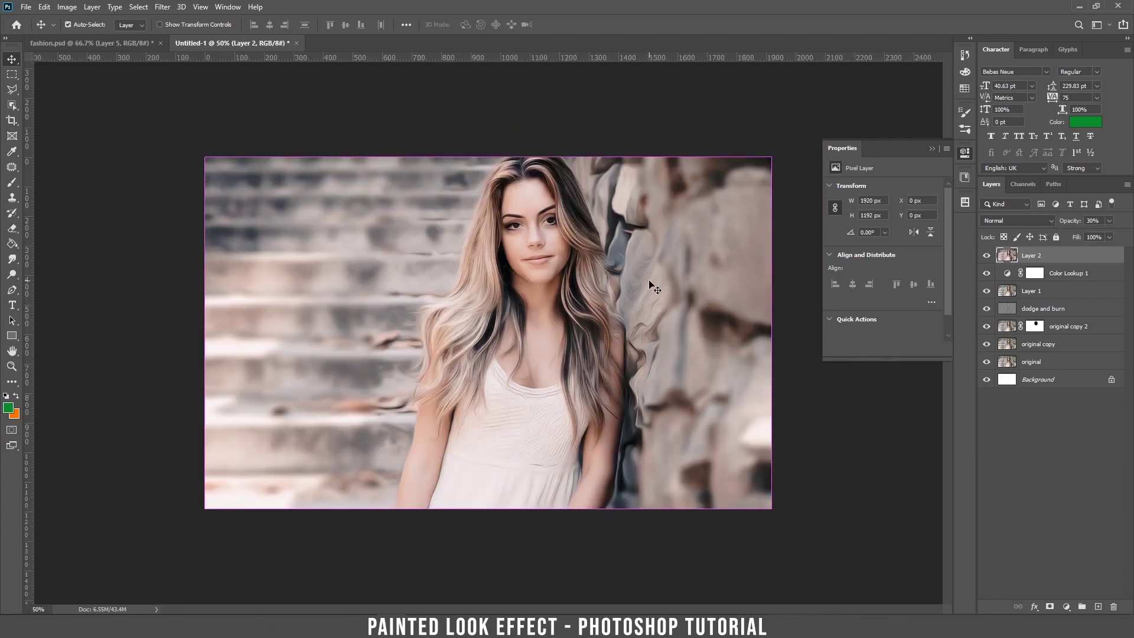
pyautogui.hotkey('ctrl', '-')
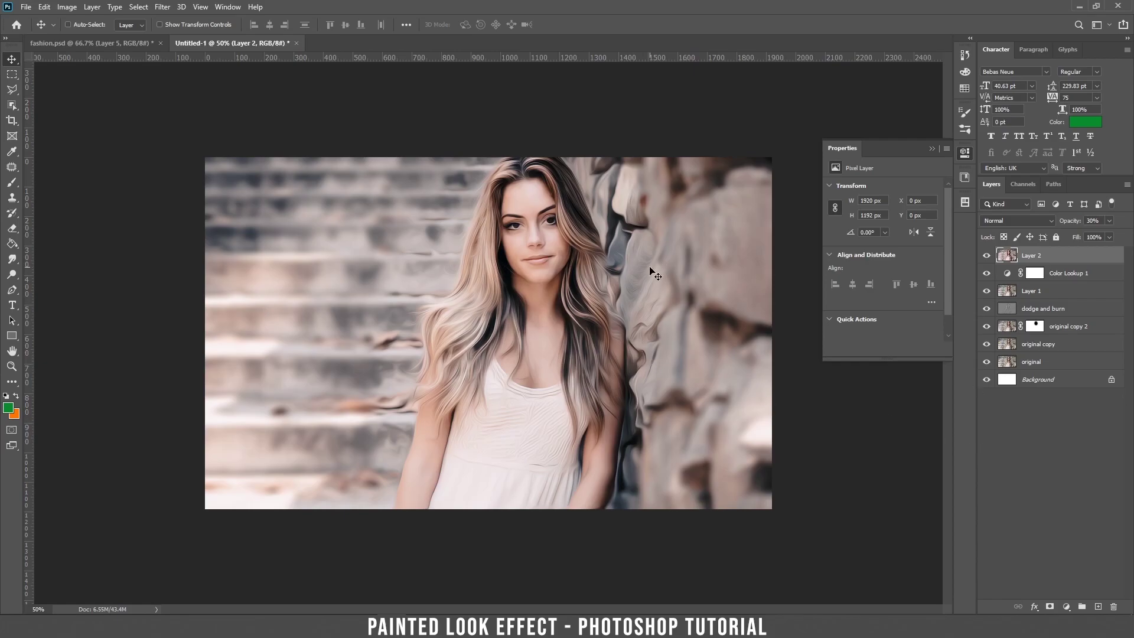
# Add a new empty layer above Layer 2 and set its blend mode to Screen.
pyautogui.click(1096, 605)
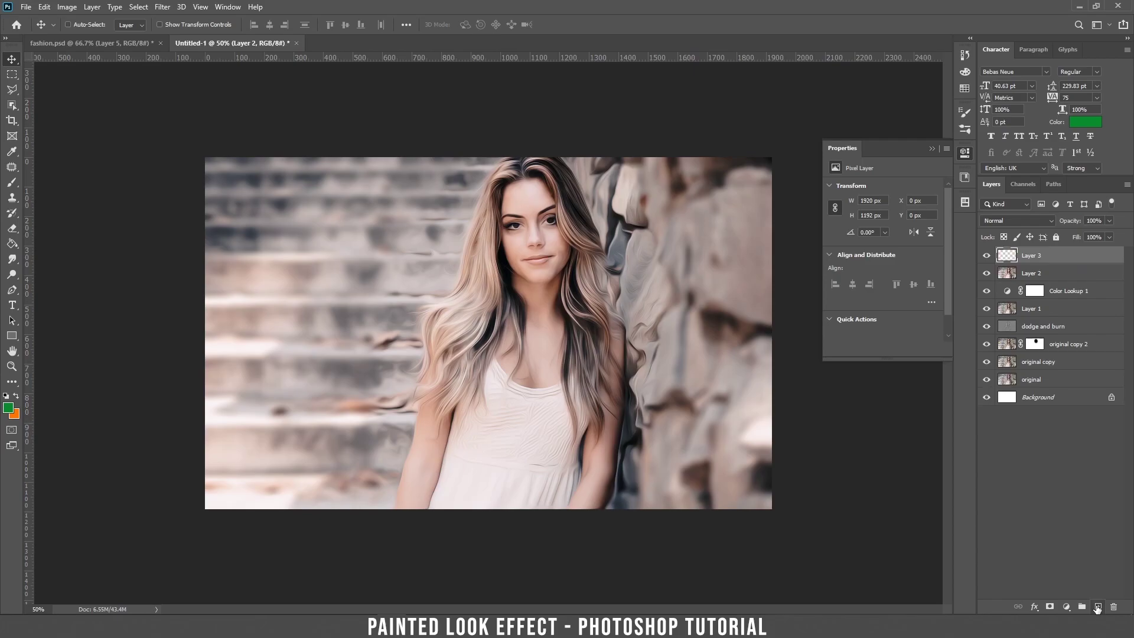
pyautogui.click(1010, 222)
pyautogui.click(1007, 316)
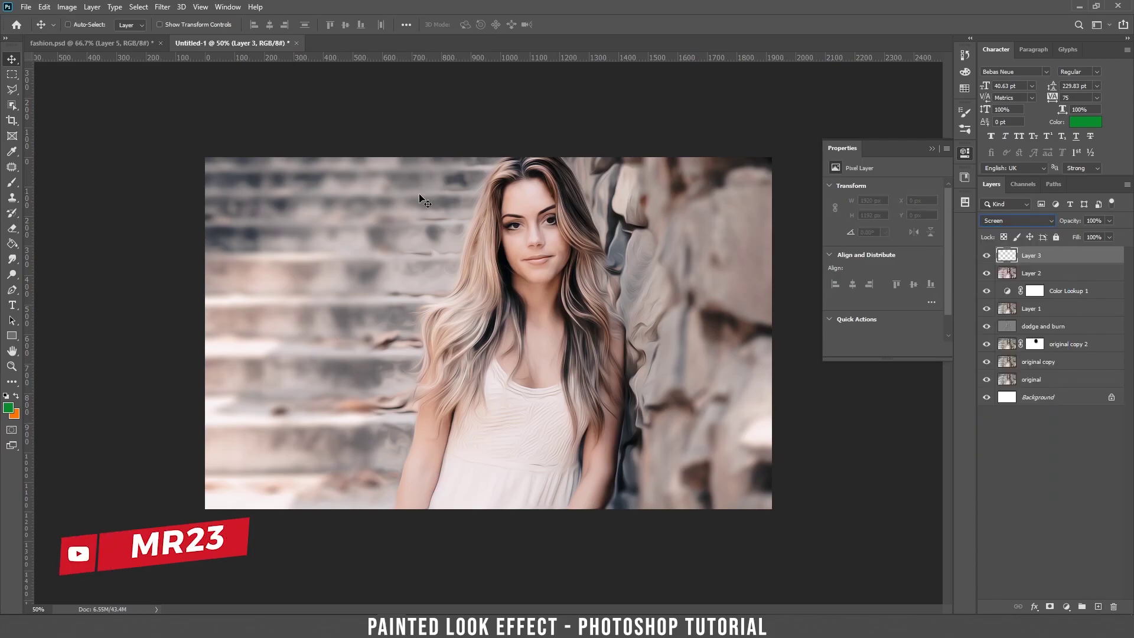
# Set the foreground color to a fully saturated bright blue.
pyautogui.click(8, 407)
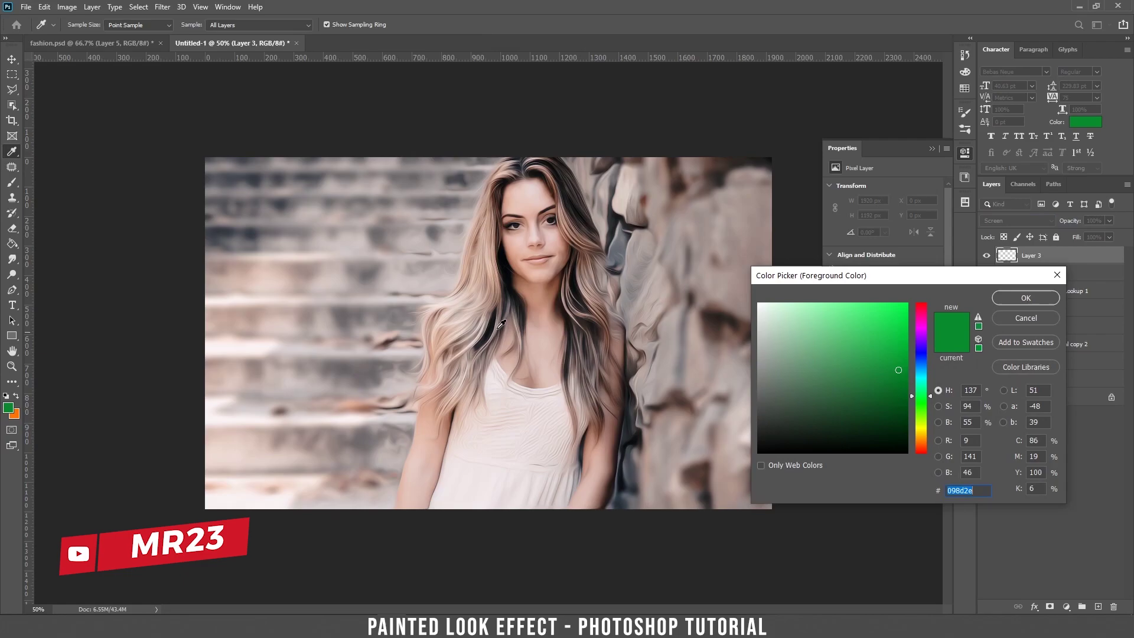
pyautogui.click(917, 384)
pyautogui.moveTo(898, 331); pyautogui.dragTo(945, 293)
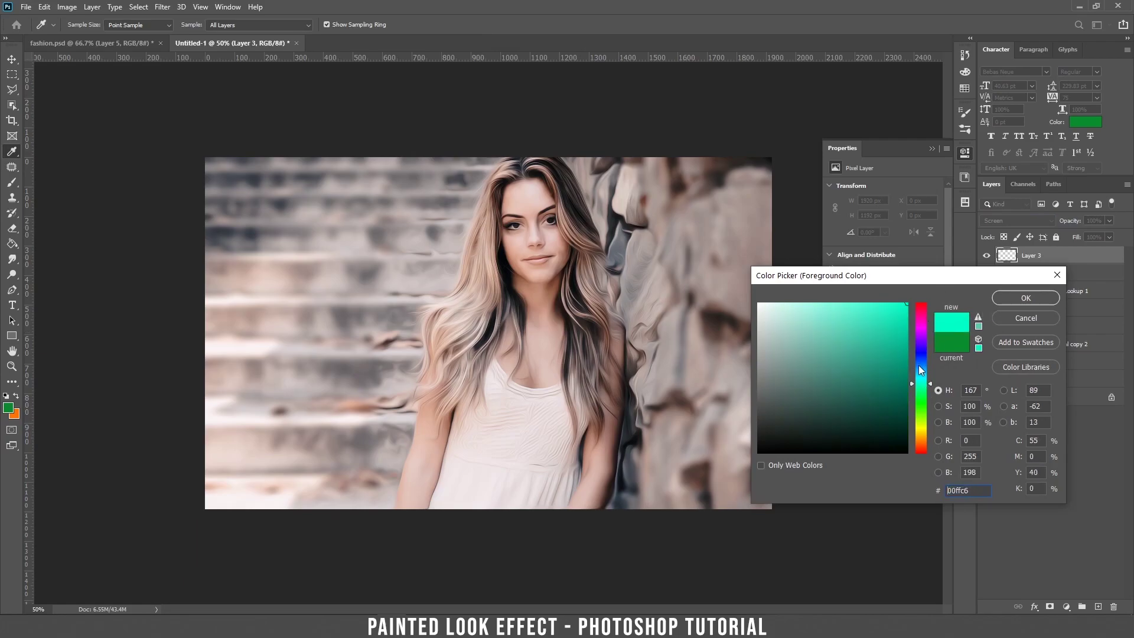
pyautogui.moveTo(919, 365); pyautogui.dragTo(920, 367)
pyautogui.click(1004, 294)
# Paint blue over the blurred stairs on the Screen layer with a soft round brush of about 432 px.
pyautogui.press('b')
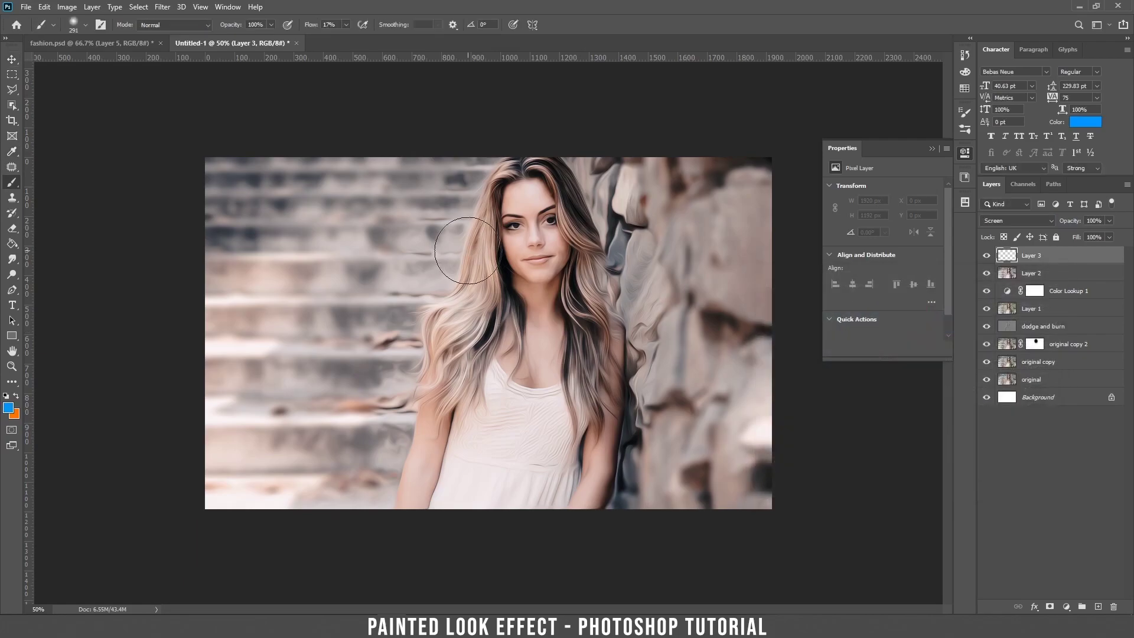
pyautogui.rightClick(390, 225)
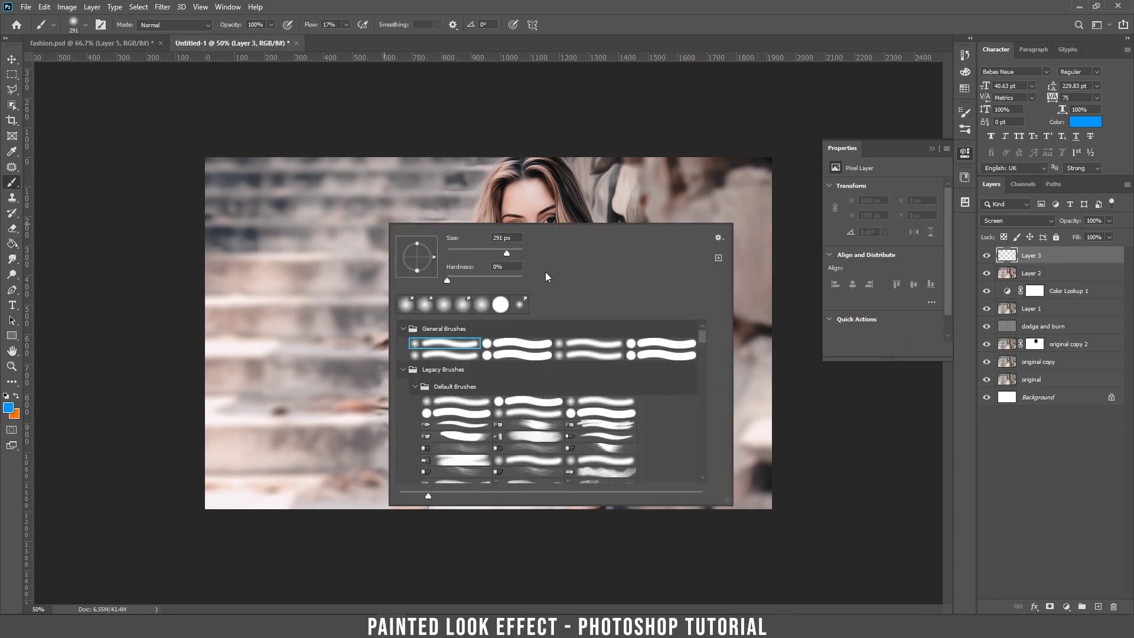
pyautogui.moveTo(175, 137)
pyautogui.mouseDown()
pyautogui.moveTo(211, 164)
pyautogui.moveTo(242, 167)
pyautogui.moveTo(430, 142)
pyautogui.moveTo(445, 184)
pyautogui.moveTo(480, 169)
pyautogui.moveTo(445, 185)
pyautogui.moveTo(415, 238)
pyautogui.moveTo(408, 281)
pyautogui.moveTo(418, 279)
pyautogui.moveTo(389, 262)
pyautogui.moveTo(281, 281)
pyautogui.moveTo(265, 308)
pyautogui.moveTo(350, 311)
pyautogui.moveTo(336, 378)
pyautogui.moveTo(367, 413)
pyautogui.moveTo(349, 434)
pyautogui.moveTo(247, 459)
pyautogui.moveTo(195, 446)
pyautogui.moveTo(289, 392)
pyautogui.moveTo(274, 407)
pyautogui.moveTo(310, 490)
pyautogui.moveTo(356, 463)
pyautogui.moveTo(463, 132)
pyautogui.mouseUp()
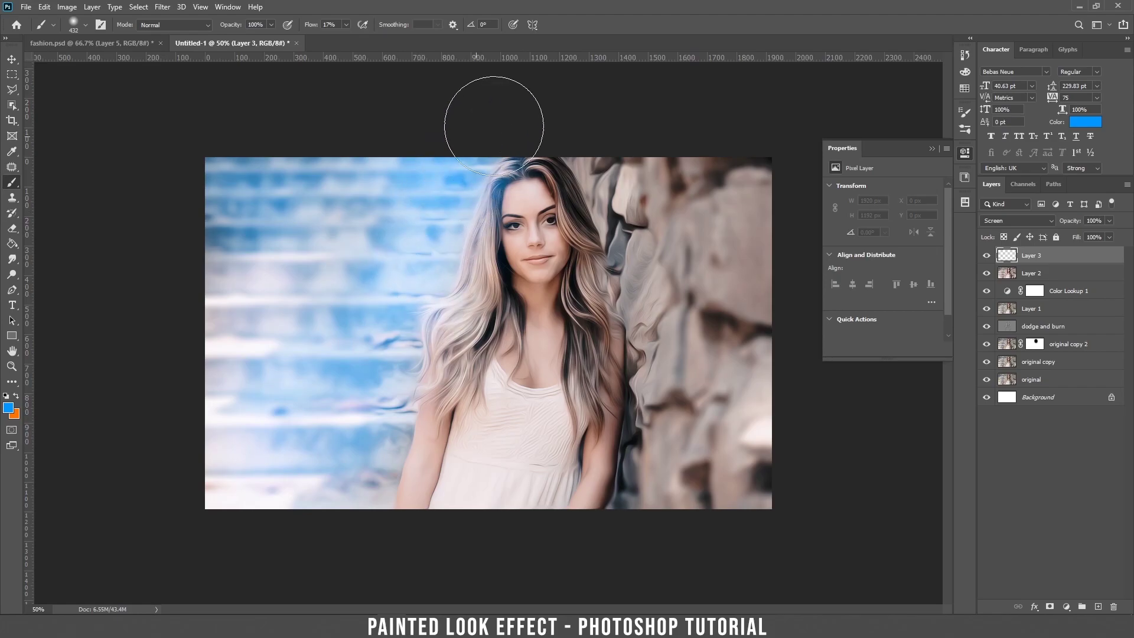
# Swap the foreground and background colors, and change the orange foreground color to a deep magenta pink.
pyautogui.click(19, 396)
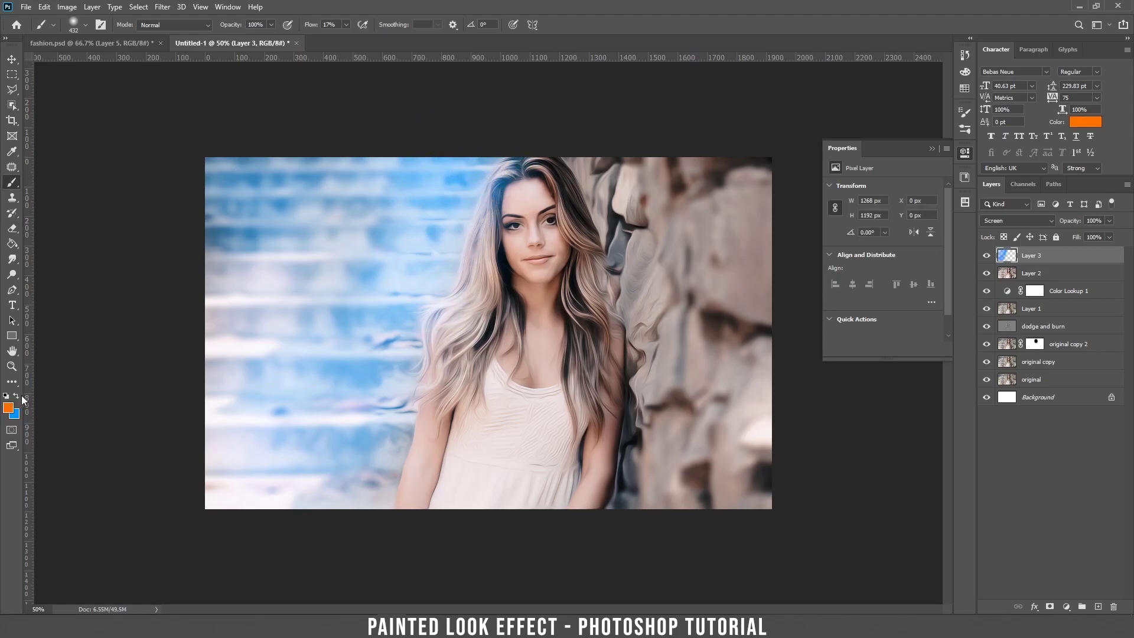
pyautogui.click(17, 397)
pyautogui.click(17, 397)
pyautogui.click(17, 397)
pyautogui.click(16, 397)
pyautogui.click(8, 409)
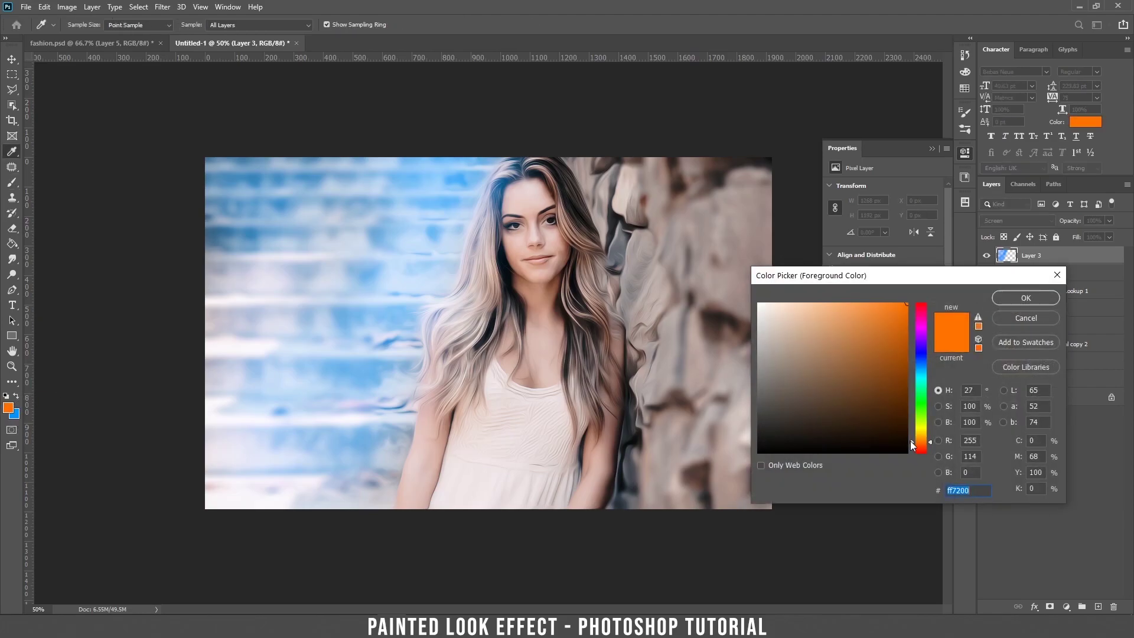
pyautogui.click(926, 317)
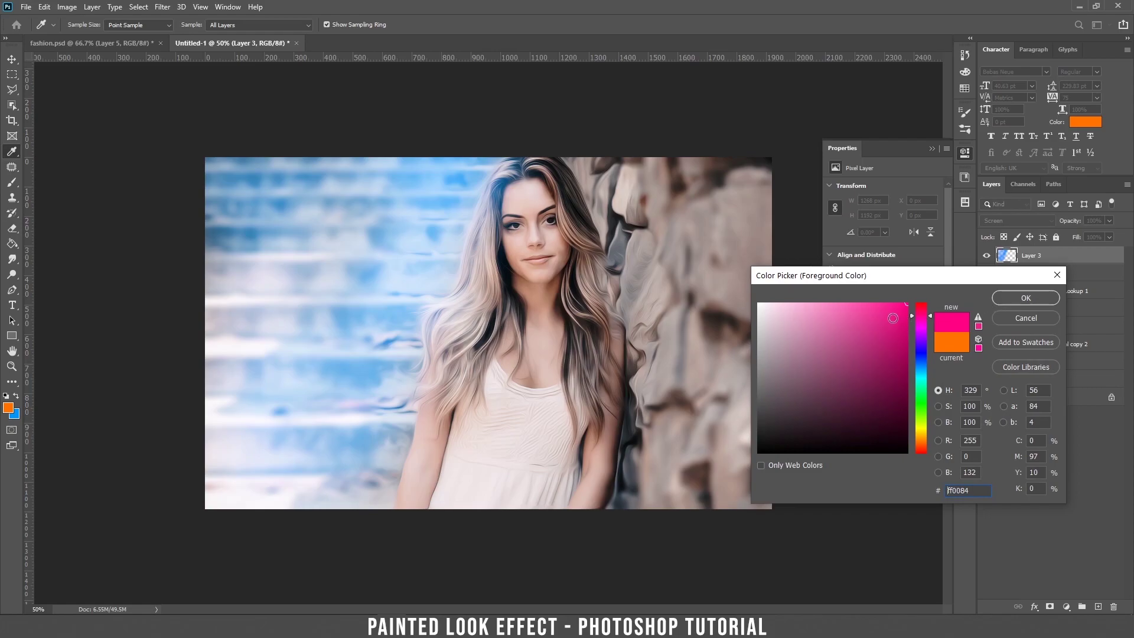
pyautogui.moveTo(904, 322)
pyautogui.mouseDown()
pyautogui.moveTo(876, 319)
pyautogui.moveTo(886, 333)
pyautogui.mouseUp()
pyautogui.click(1034, 296)
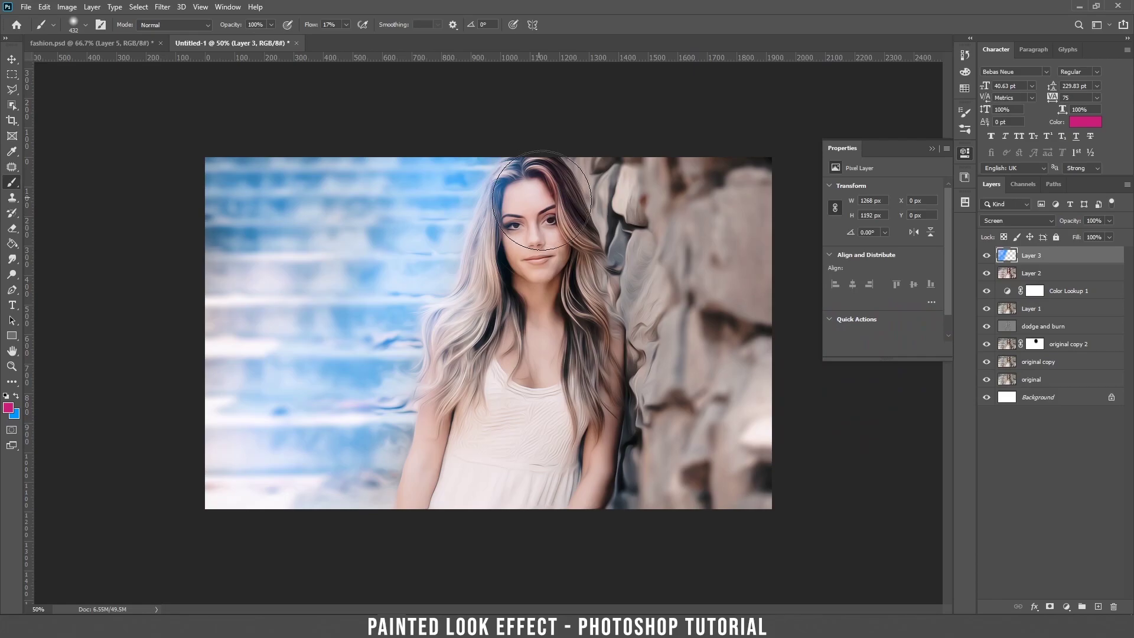
# Paint magenta over the stone wall and the adjacent side of the woman, and lower the Screen layer's opacity to 39%.
pyautogui.moveTo(541, 200)
pyautogui.mouseDown()
pyautogui.moveTo(555, 220)
pyautogui.moveTo(579, 220)
pyautogui.moveTo(602, 193)
pyautogui.moveTo(664, 218)
pyautogui.moveTo(675, 261)
pyautogui.moveTo(577, 228)
pyautogui.moveTo(514, 262)
pyautogui.moveTo(573, 290)
pyautogui.moveTo(515, 337)
pyautogui.moveTo(525, 367)
pyautogui.moveTo(573, 382)
pyautogui.moveTo(667, 381)
pyautogui.moveTo(680, 397)
pyautogui.moveTo(645, 469)
pyautogui.moveTo(721, 490)
pyautogui.moveTo(762, 262)
pyautogui.moveTo(713, 208)
pyautogui.moveTo(662, 342)
pyautogui.moveTo(468, 512)
pyautogui.moveTo(453, 512)
pyautogui.moveTo(545, 269)
pyautogui.moveTo(511, 336)
pyautogui.moveTo(553, 331)
pyautogui.mouseUp()
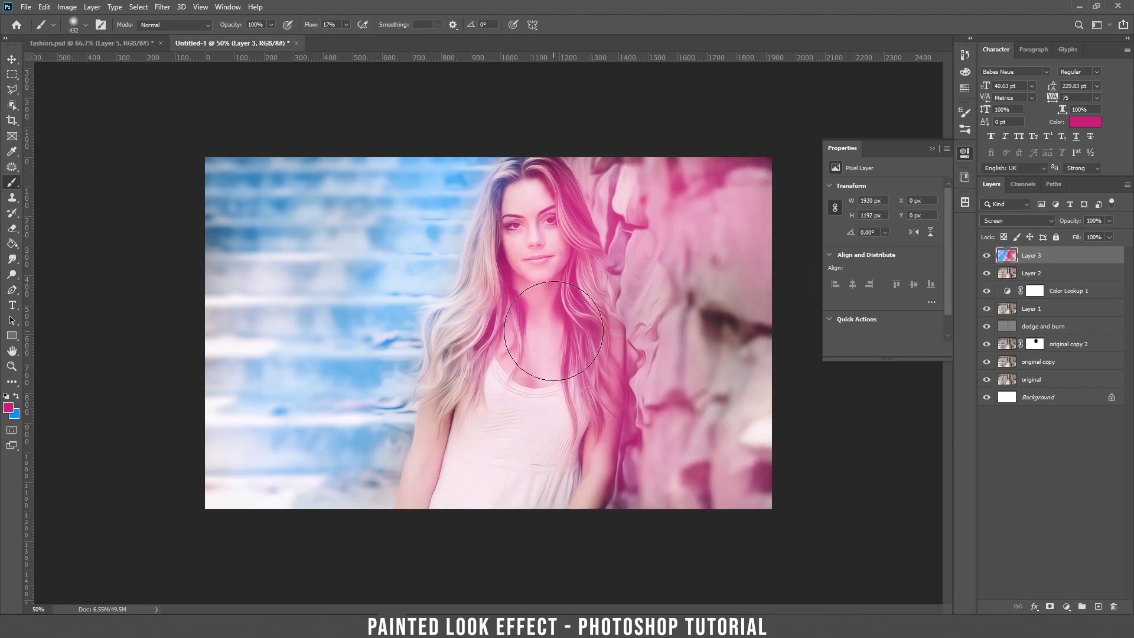
pyautogui.press('v')
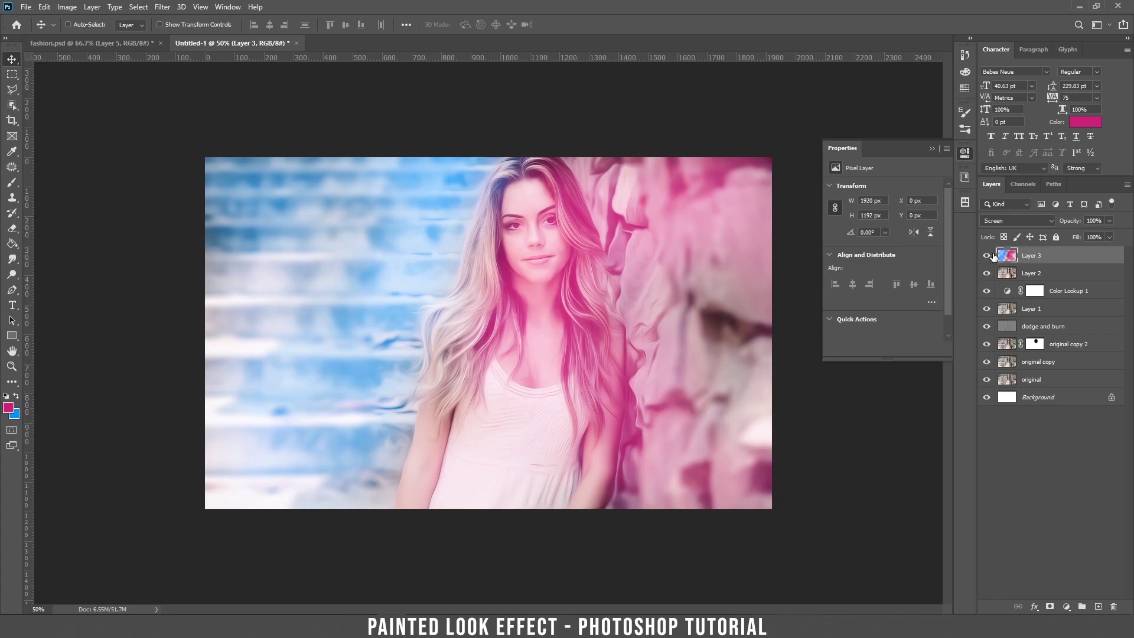
pyautogui.click(1111, 235)
pyautogui.moveTo(1072, 231); pyautogui.dragTo(1075, 236)
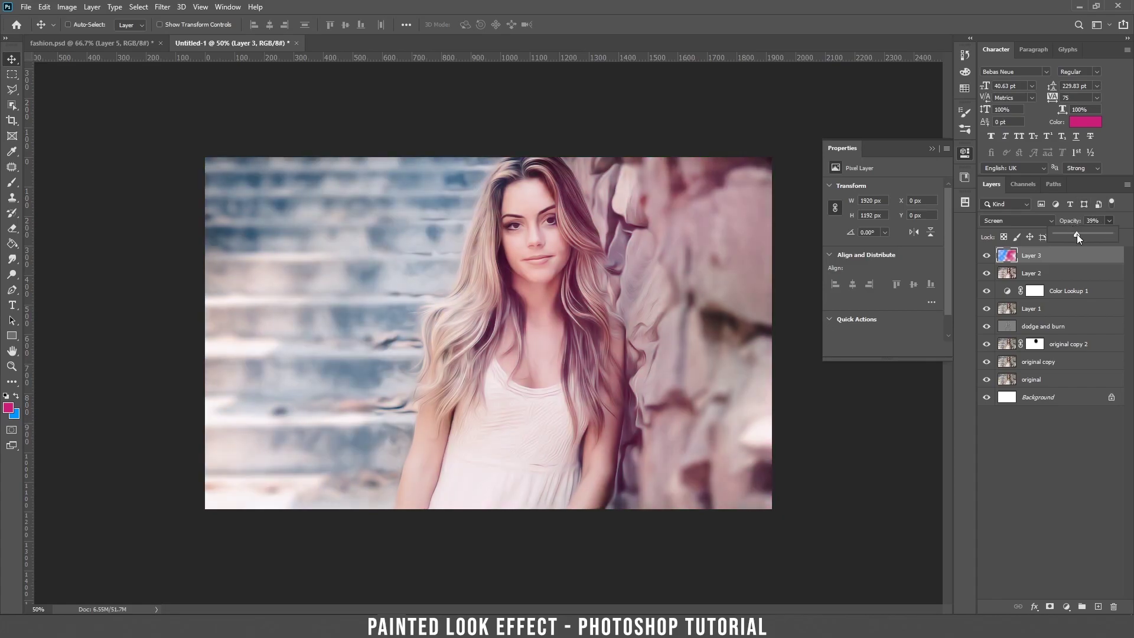
# Add a magenta text layer reading FASHION in Bebas Neue Regular over the stairs beside the woman.
pyautogui.click(576, 332)
pyautogui.press('t')
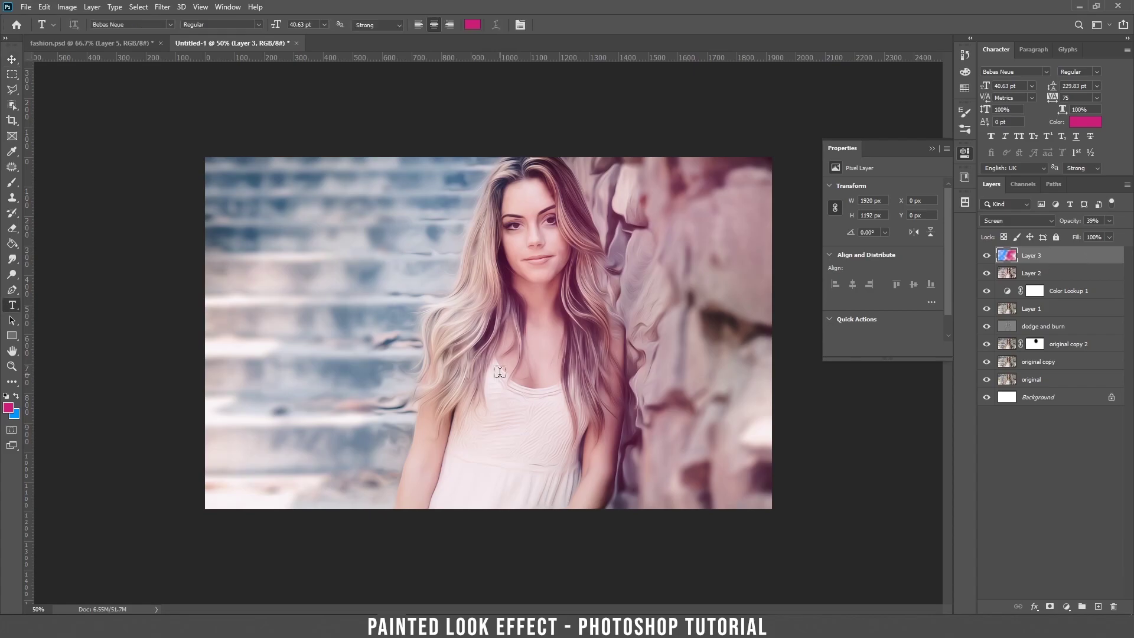
pyautogui.click(347, 394)
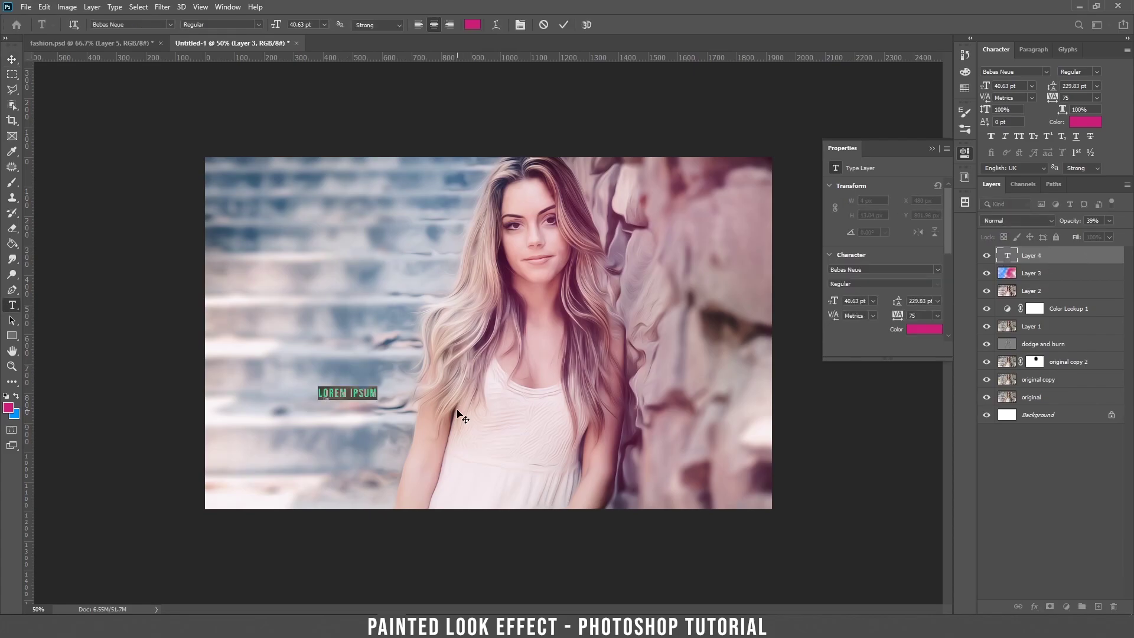
pyautogui.write('FASHION')
pyautogui.hotkey('ctrl', 'Return')
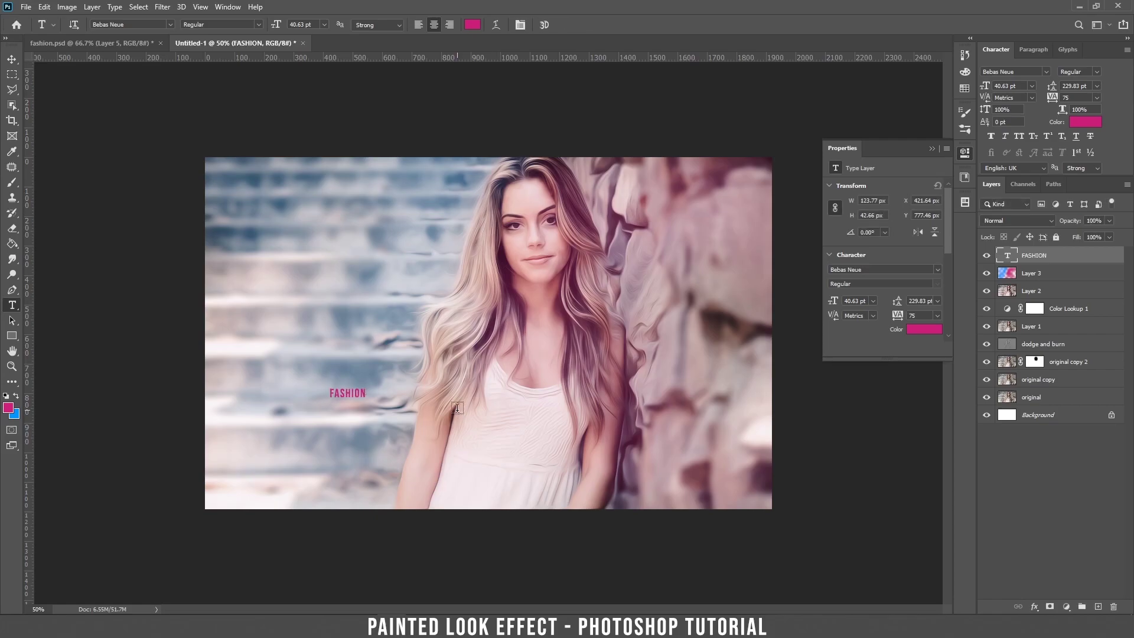
# Enlarge the FASHION text to about 1414 px wide and place it across the lower part of the photo.
pyautogui.hotkey('ctrl', 't')
pyautogui.moveTo(367, 384); pyautogui.dragTo(754, 269)
pyautogui.moveTo(697, 334); pyautogui.dragTo(647, 452)
pyautogui.press('Return')
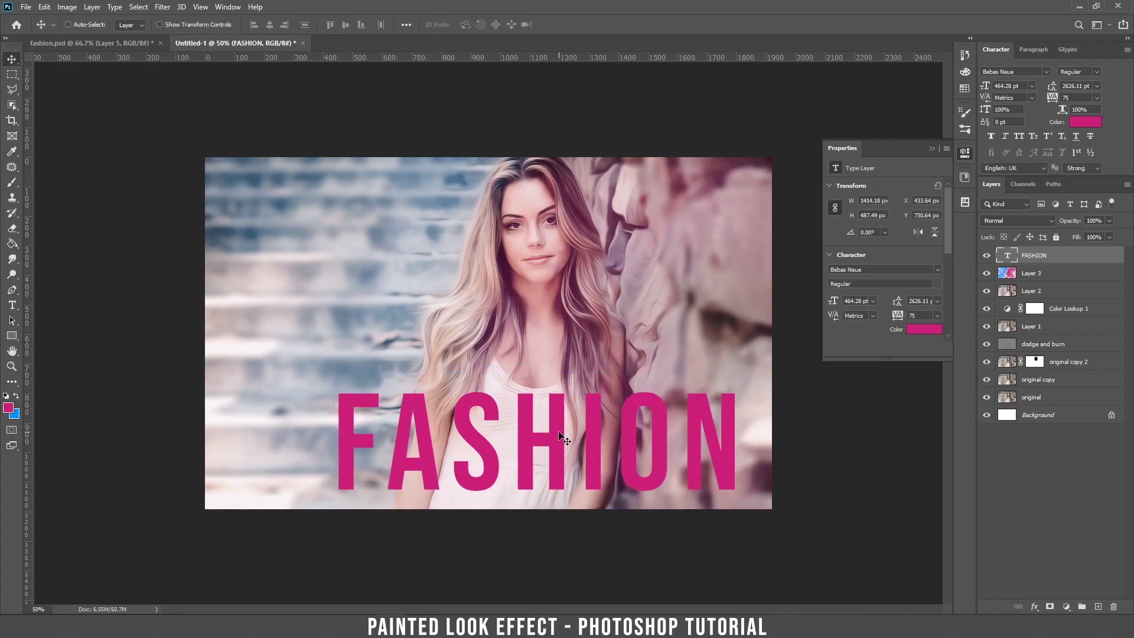
# Change the FASHION text color to white (ffffff).
pyautogui.hotkey('ctrl', '-')
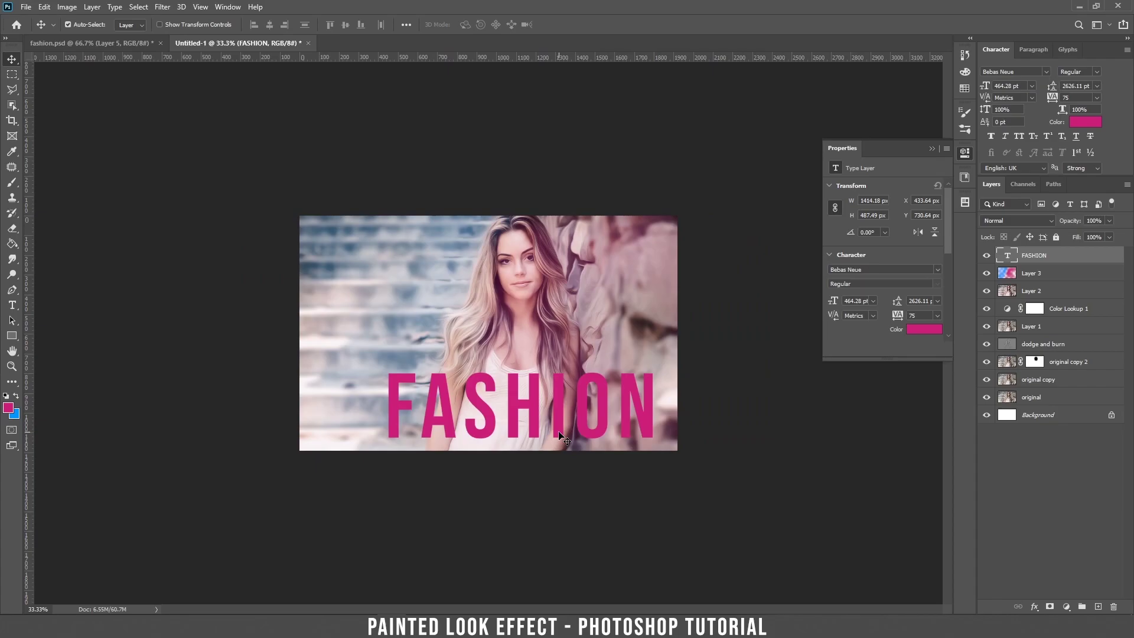
pyautogui.hotkey('ctrl', '+')
pyautogui.hotkey('ctrl', '-')
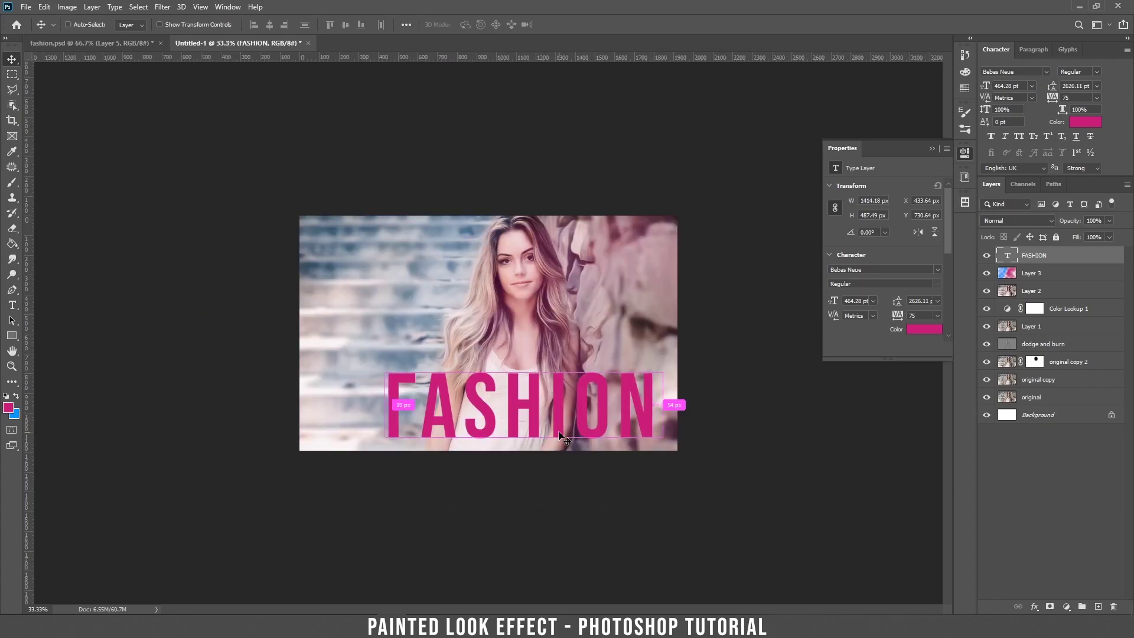
pyautogui.hotkey('ctrl', '+')
pyautogui.click(923, 329)
pyautogui.write('ffffff')
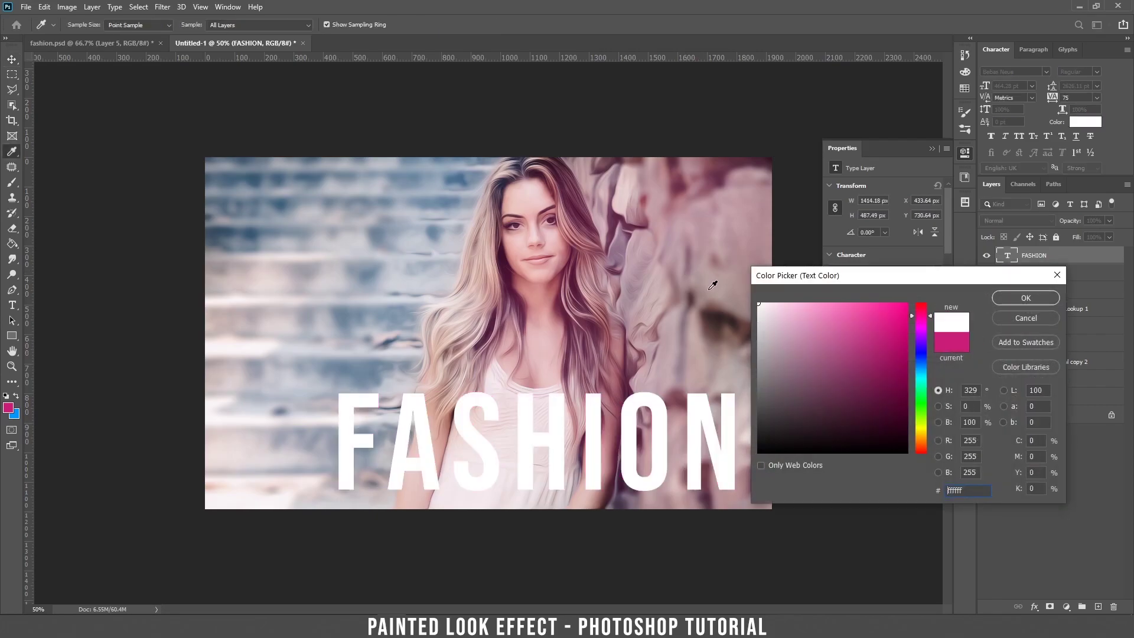
pyautogui.click(1021, 295)
# Add a Drop Shadow effect to the FASHION text layer and open its shadow color for editing.
pyautogui.hotkey('ctrl', '-')
pyautogui.hotkey('ctrl', '-')
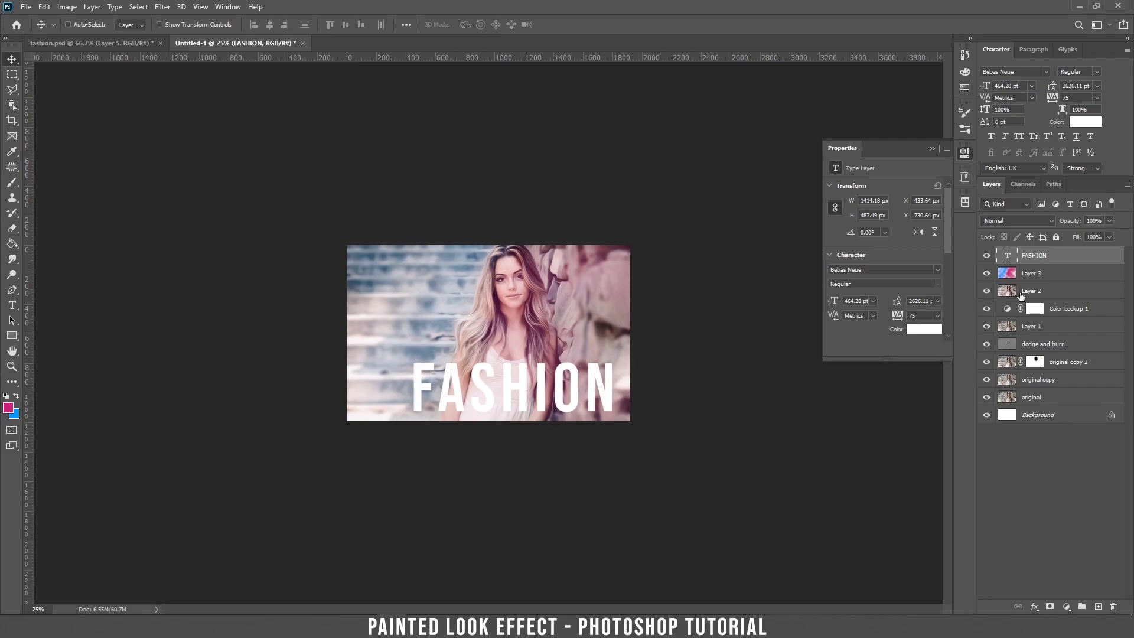
pyautogui.hotkey('ctrl', '+')
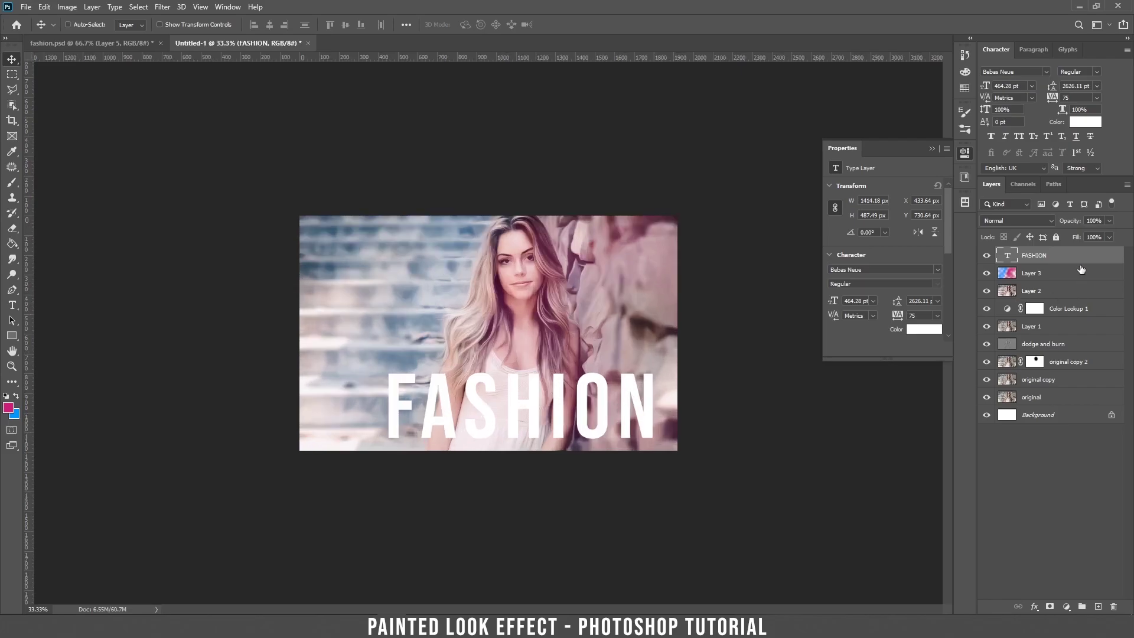
pyautogui.press('space')
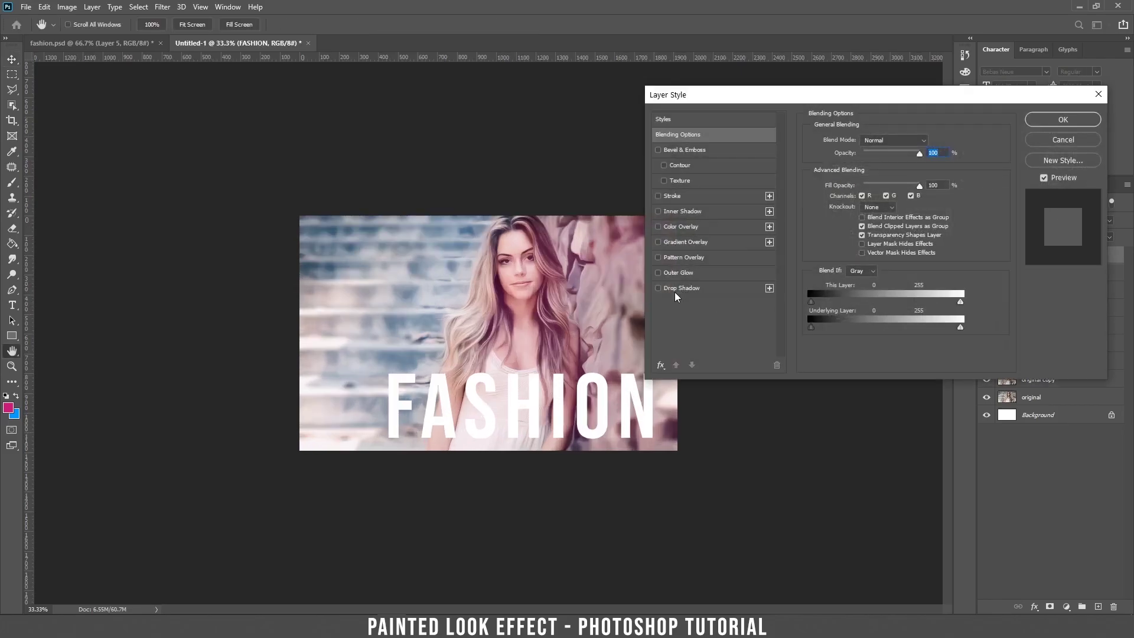
pyautogui.click(667, 288)
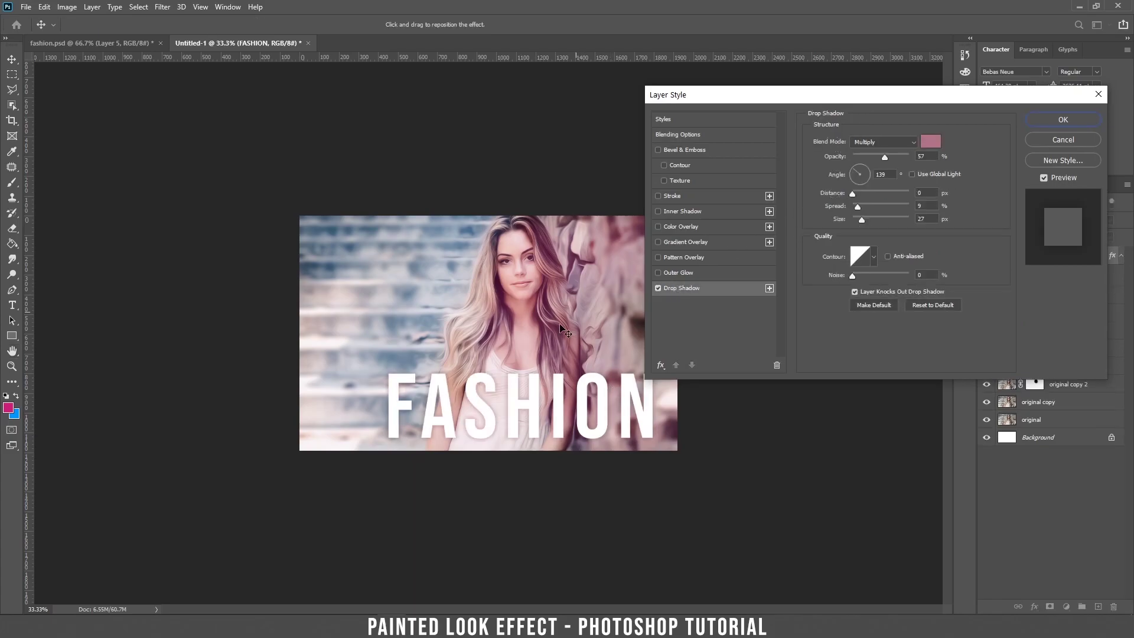
pyautogui.click(930, 146)
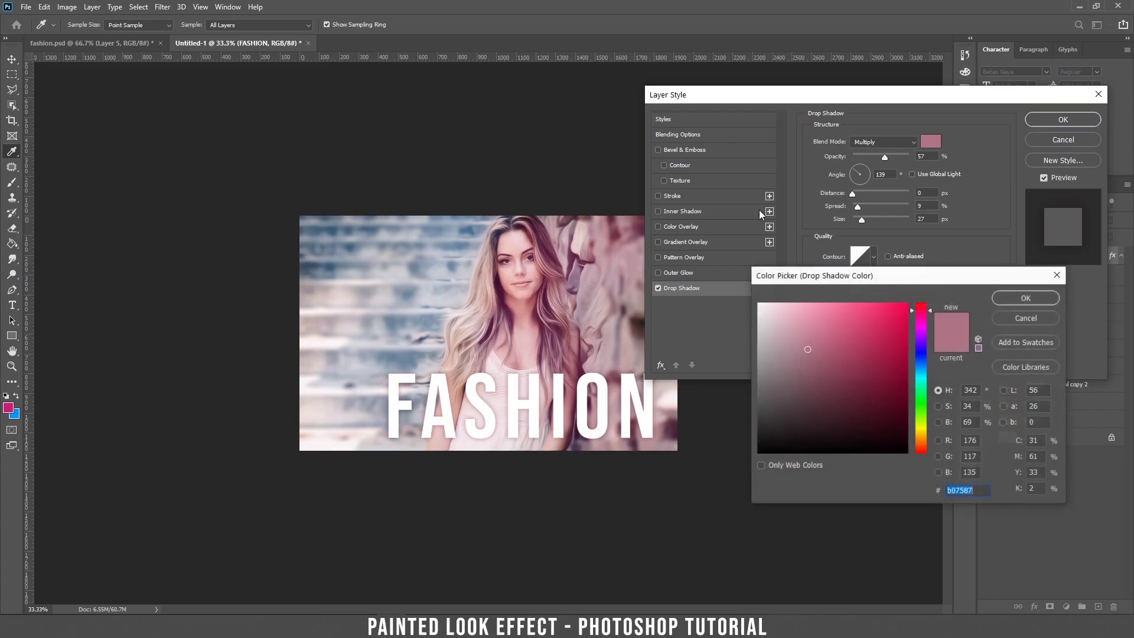
# Try black and several skin, blue and plum tones sampled from the photo as the drop shadow color.
pyautogui.click(518, 358)
pyautogui.click(463, 377)
pyautogui.click(452, 403)
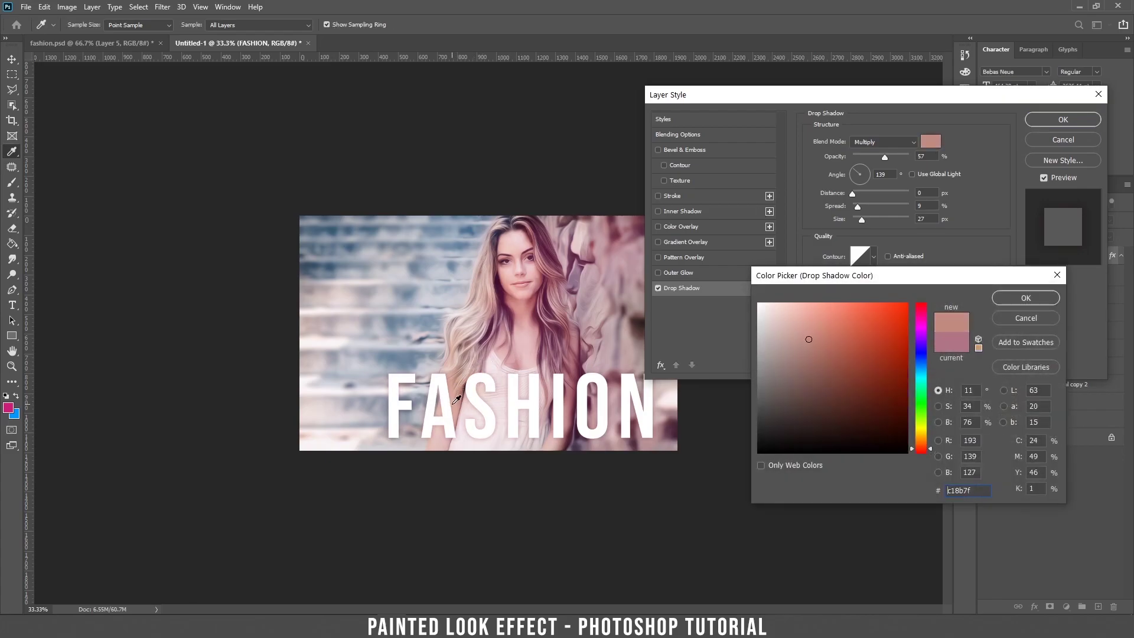
pyautogui.moveTo(856, 408); pyautogui.dragTo(957, 526)
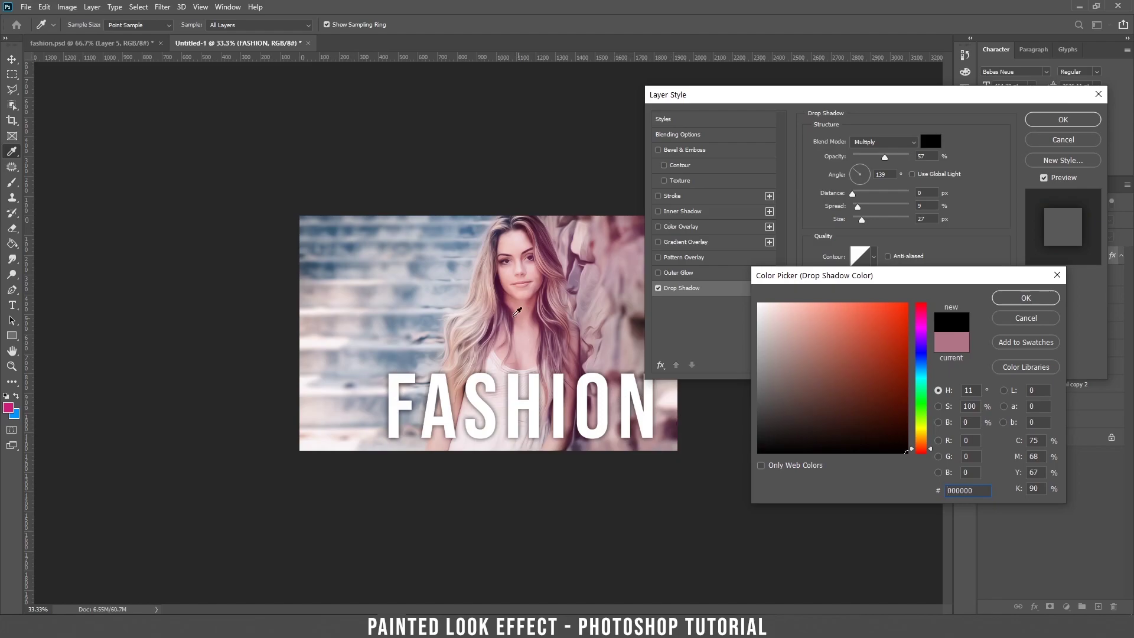
pyautogui.click(461, 254)
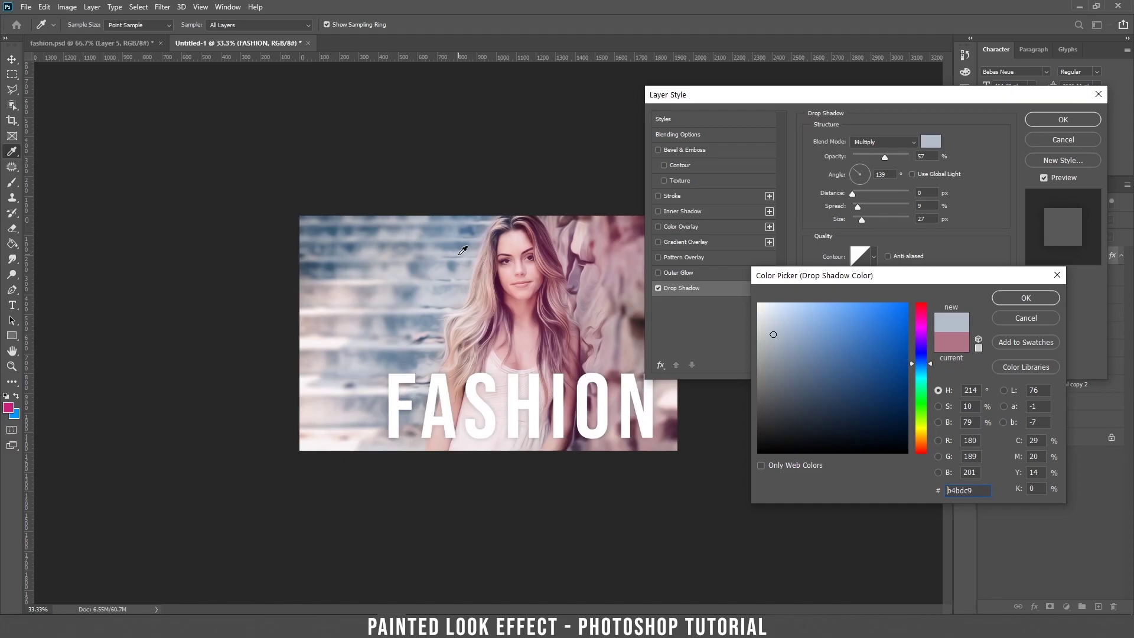
pyautogui.click(455, 244)
pyautogui.click(328, 234)
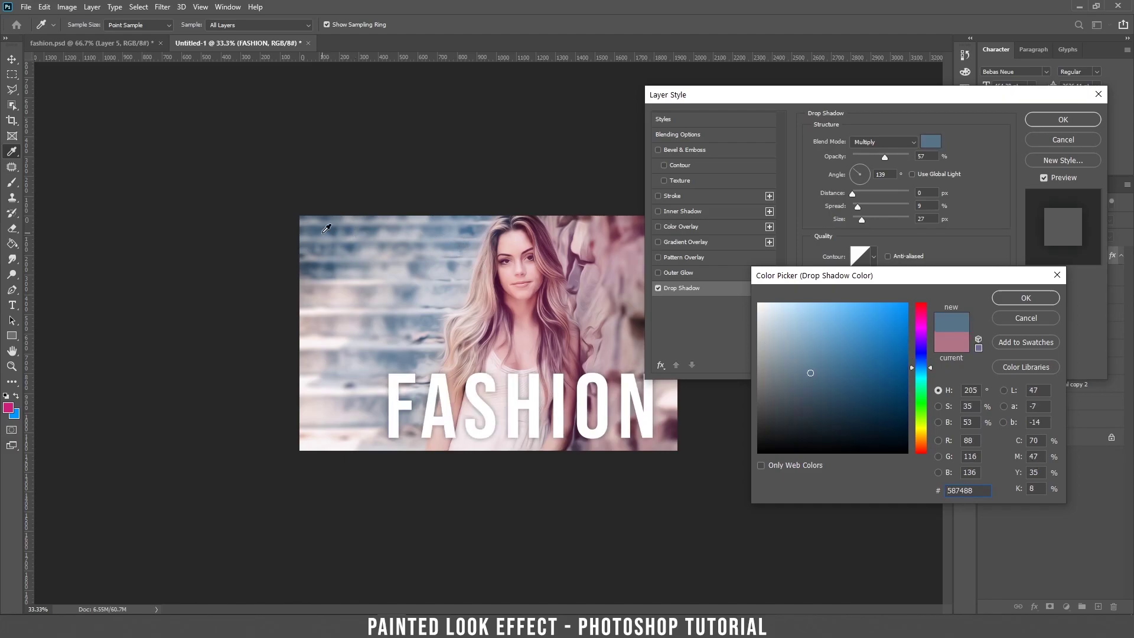
pyautogui.click(511, 294)
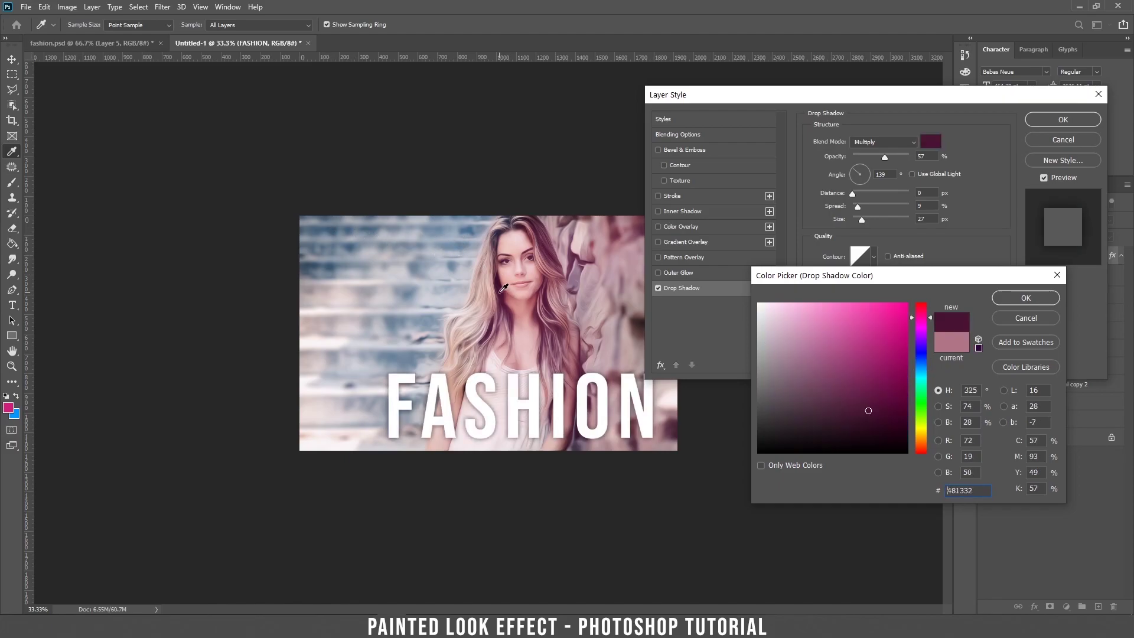
pyautogui.click(585, 332)
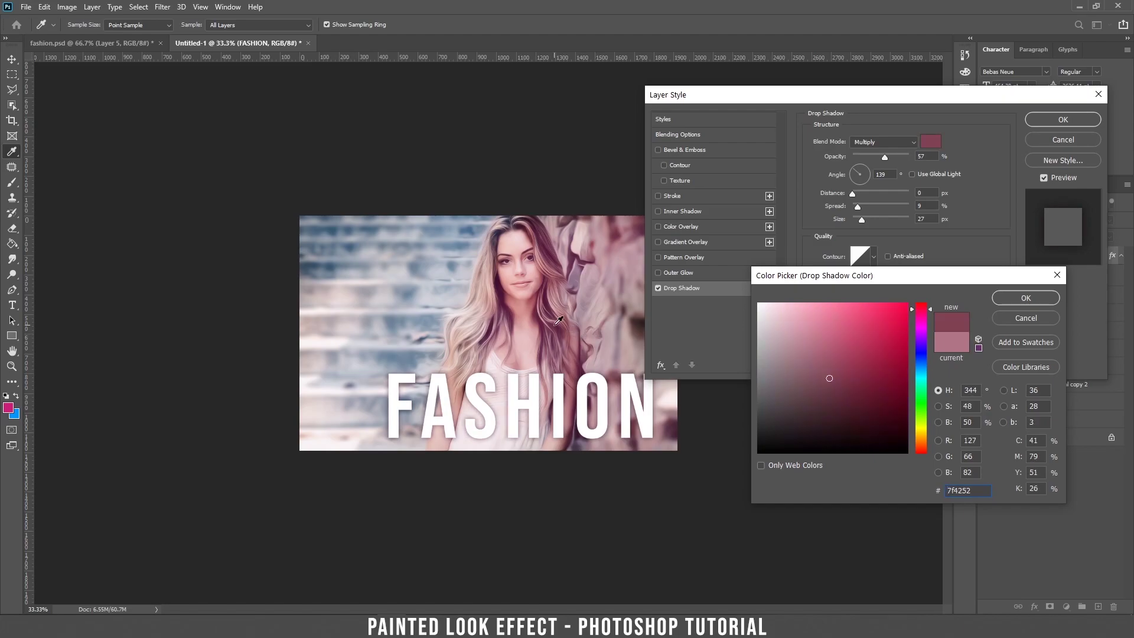
pyautogui.click(555, 313)
pyautogui.click(557, 304)
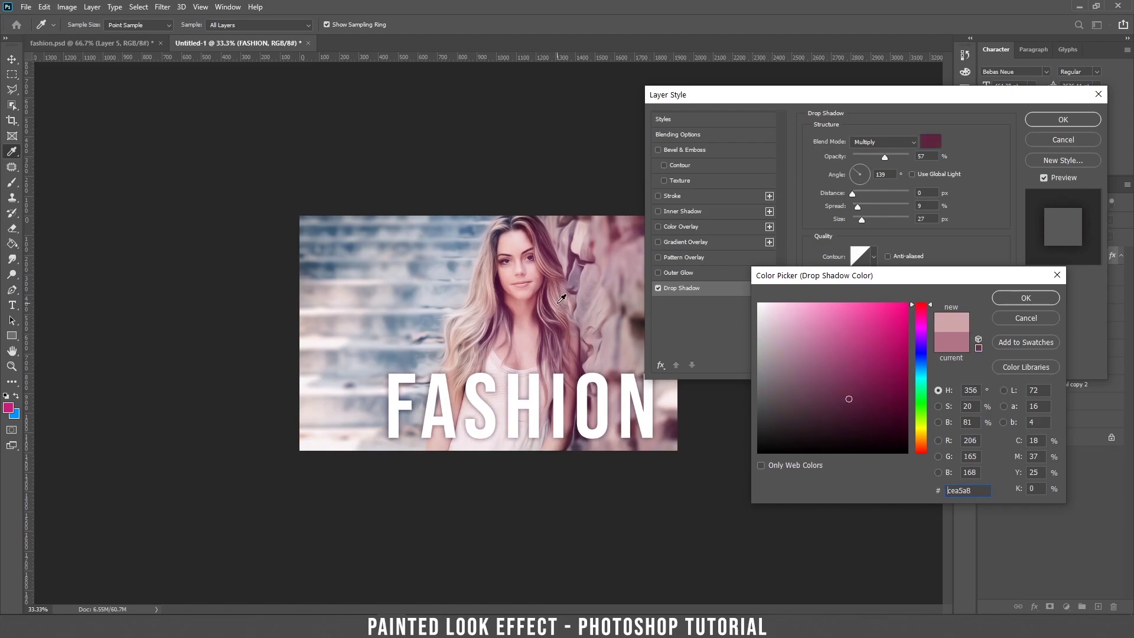
# Set the drop shadow color to the pale dusty pink ccaaaa sampled from the woman's hair.
pyautogui.click(528, 353)
pyautogui.click(473, 358)
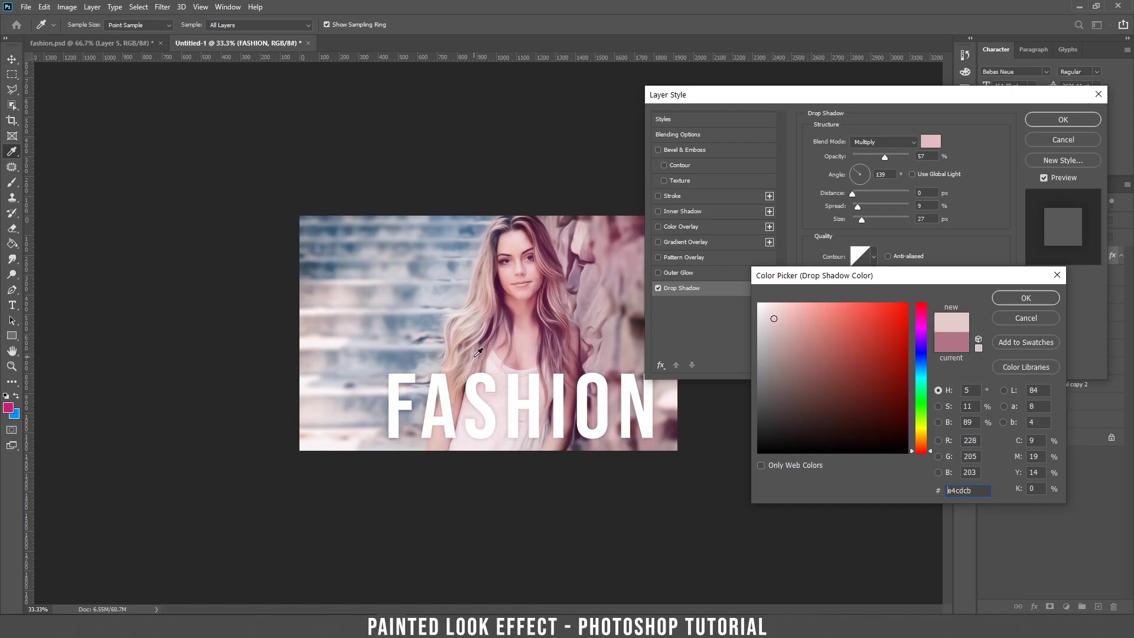
pyautogui.click(476, 342)
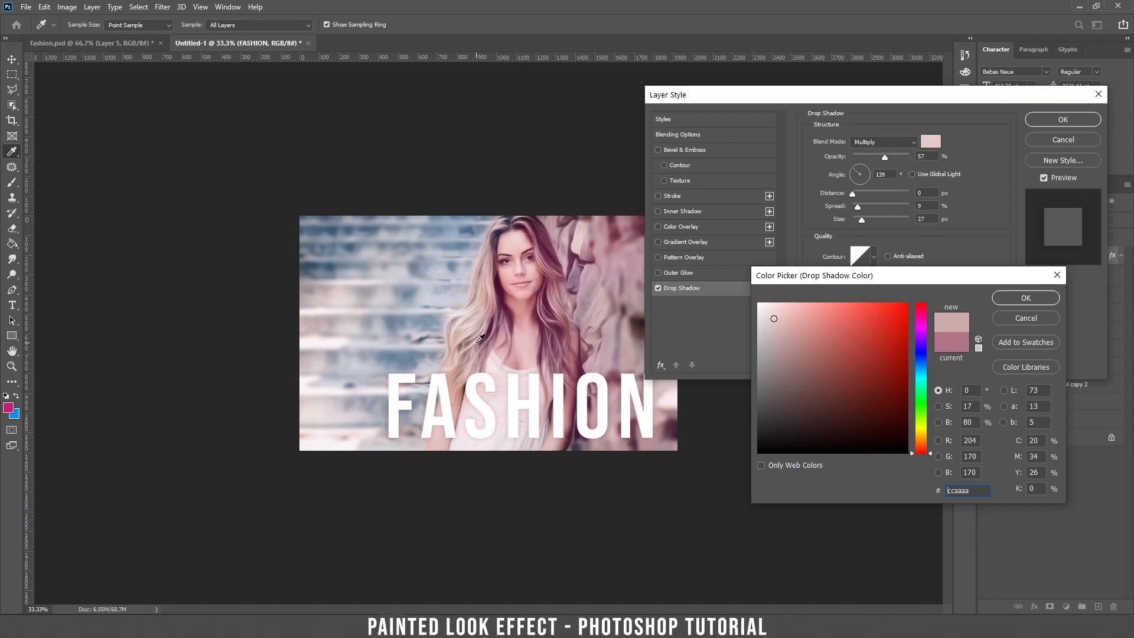
pyautogui.click(1026, 297)
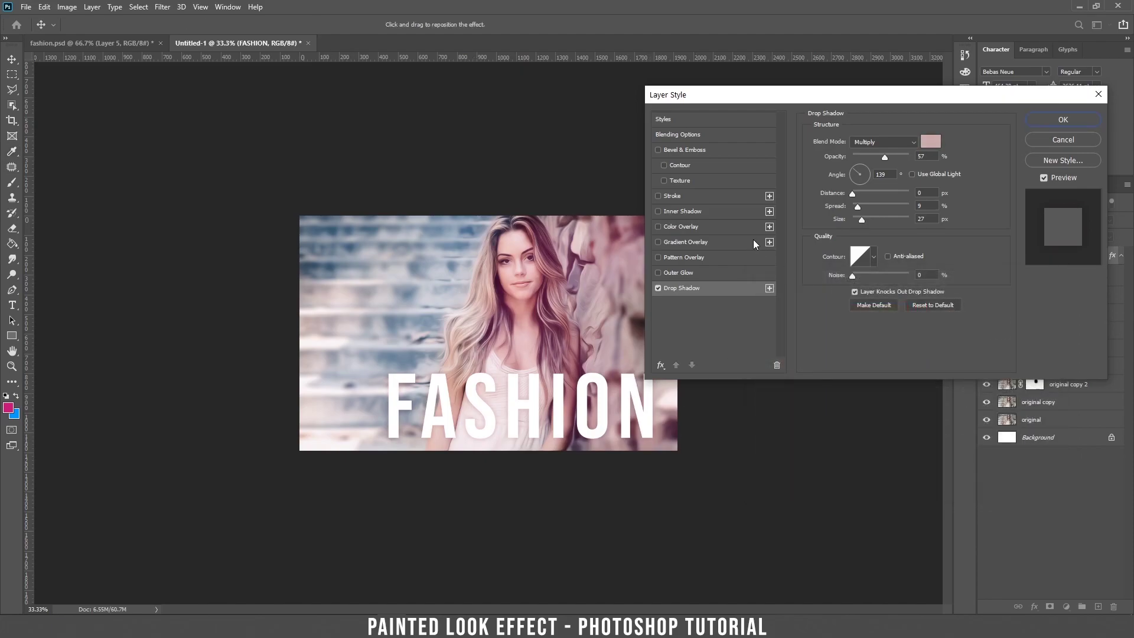
# Add a white 4 px inside Stroke effect to the FASHION text.
pyautogui.click(661, 198)
pyautogui.click(674, 196)
# Try black and a plum tone sampled from the photo as the stroke color.
pyautogui.click(838, 226)
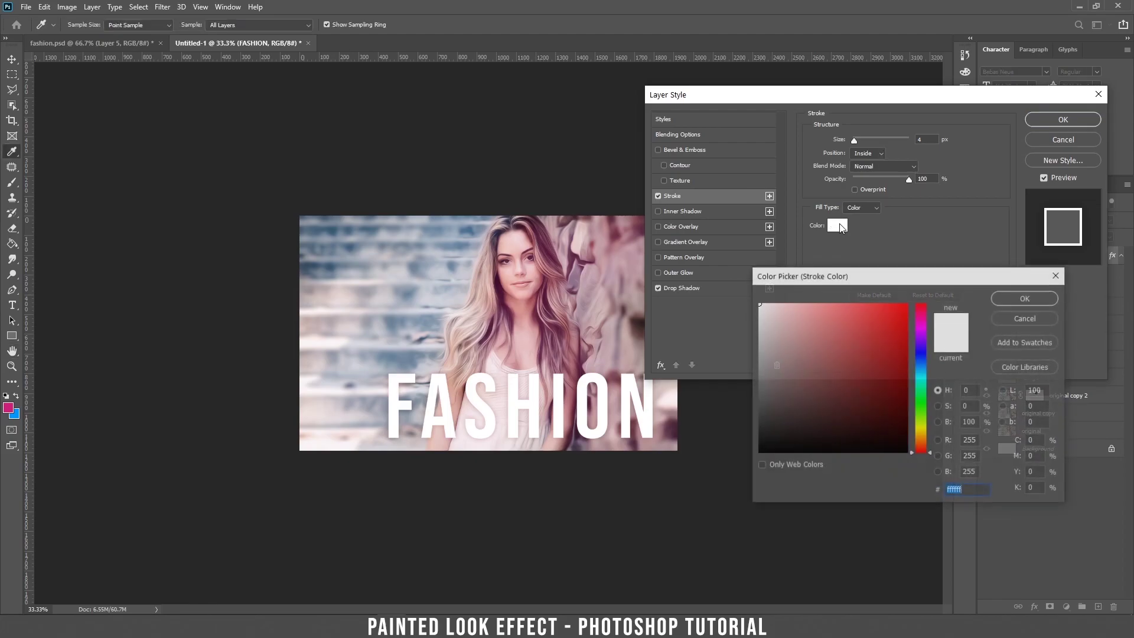
pyautogui.moveTo(892, 316)
pyautogui.mouseDown()
pyautogui.moveTo(976, 279)
pyautogui.moveTo(886, 337)
pyautogui.moveTo(866, 451)
pyautogui.moveTo(956, 499)
pyautogui.mouseUp()
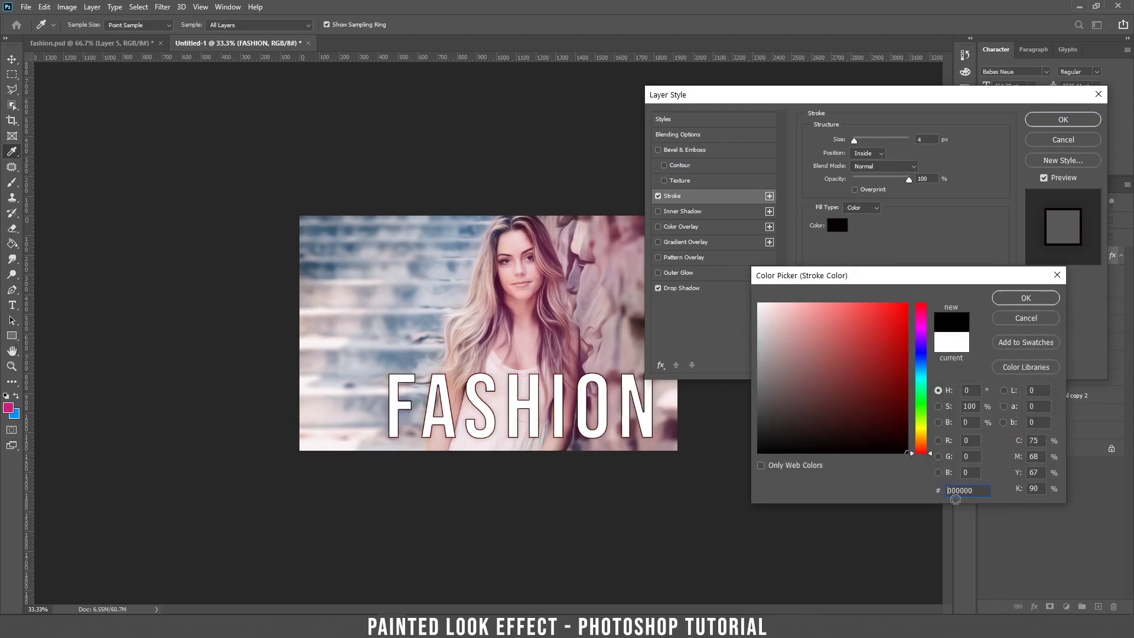
pyautogui.click(548, 319)
pyautogui.moveTo(517, 307)
pyautogui.mouseDown()
pyautogui.moveTo(501, 299)
pyautogui.moveTo(512, 316)
pyautogui.moveTo(502, 338)
pyautogui.mouseUp()
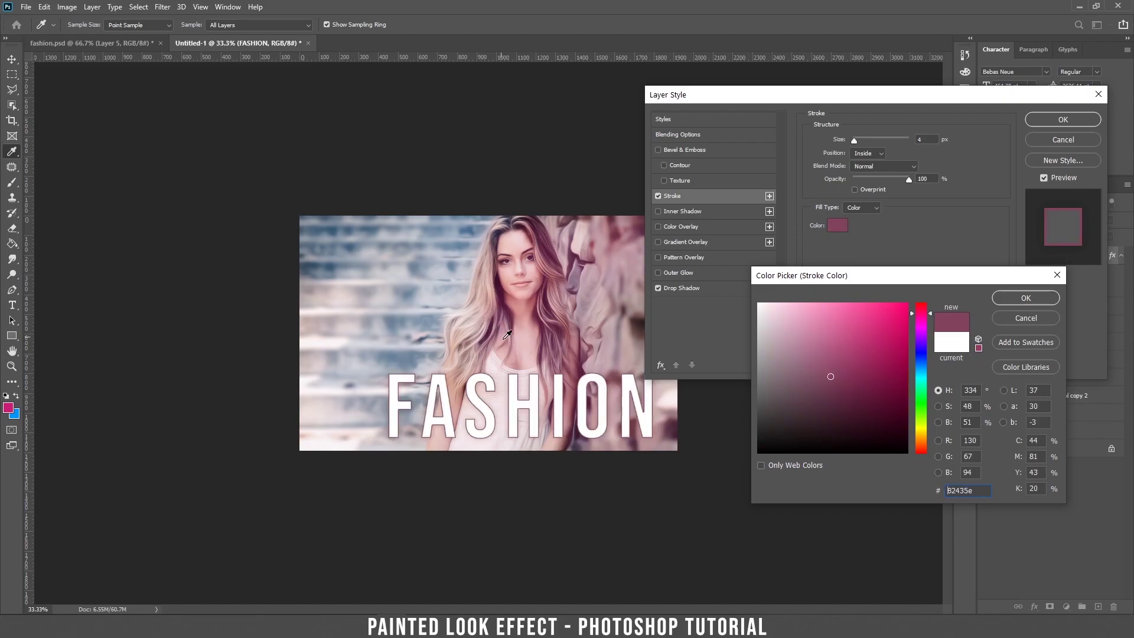
pyautogui.click(1027, 318)
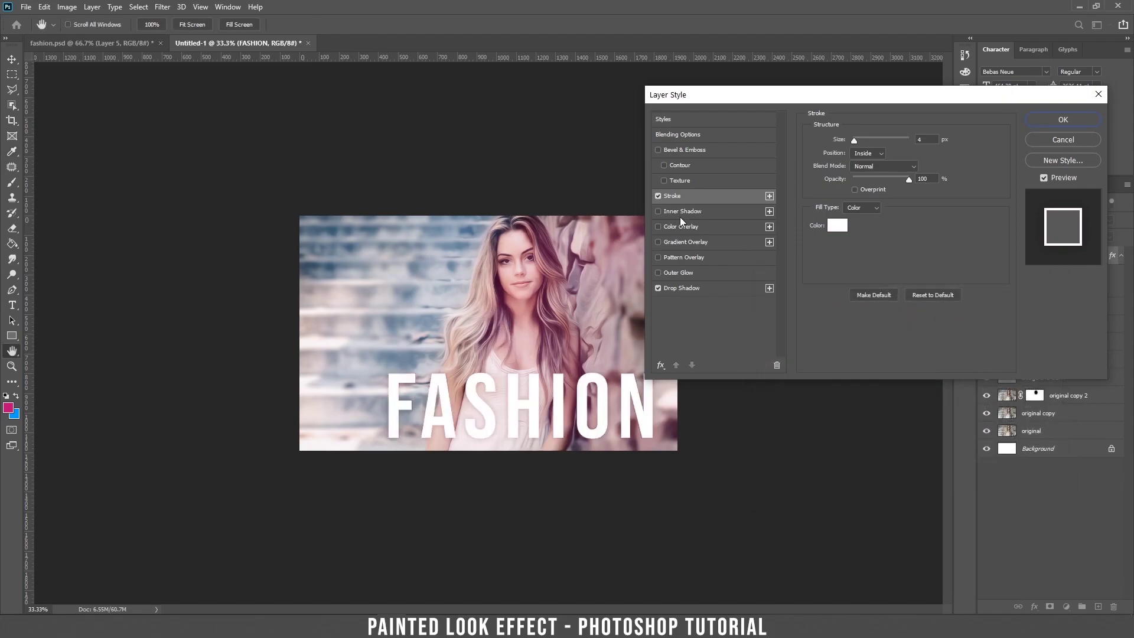
# Try the text layer's opacity at 24%, return it to 100%, and set its Fill Opacity to 0%.
pyautogui.click(681, 134)
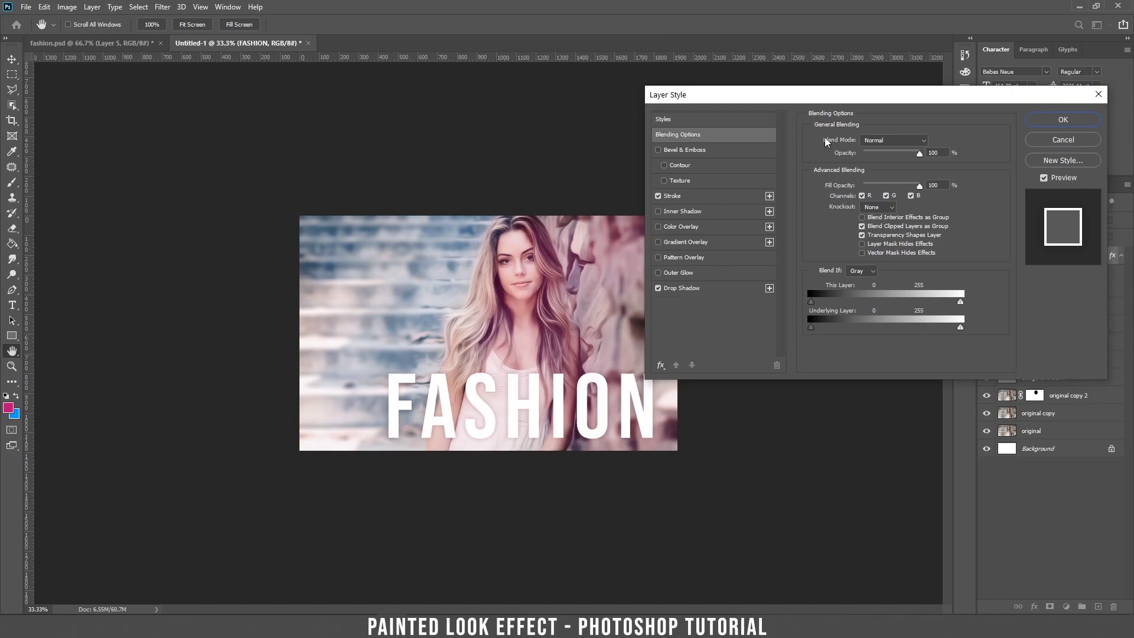
pyautogui.moveTo(872, 100); pyautogui.dragTo(837, 109)
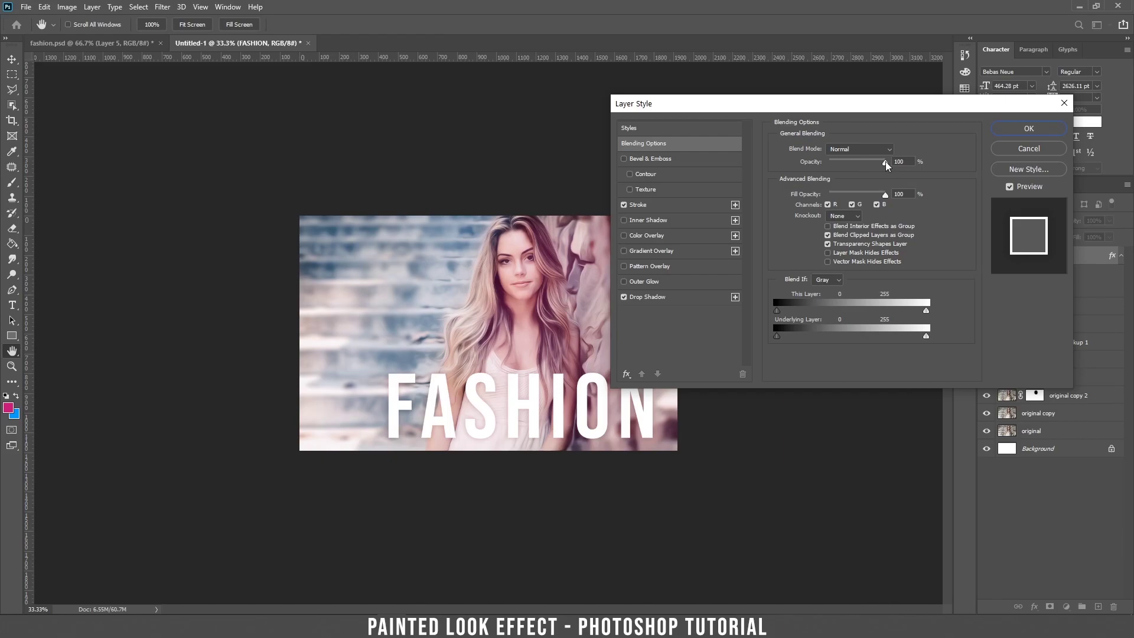
pyautogui.moveTo(886, 165); pyautogui.dragTo(844, 165)
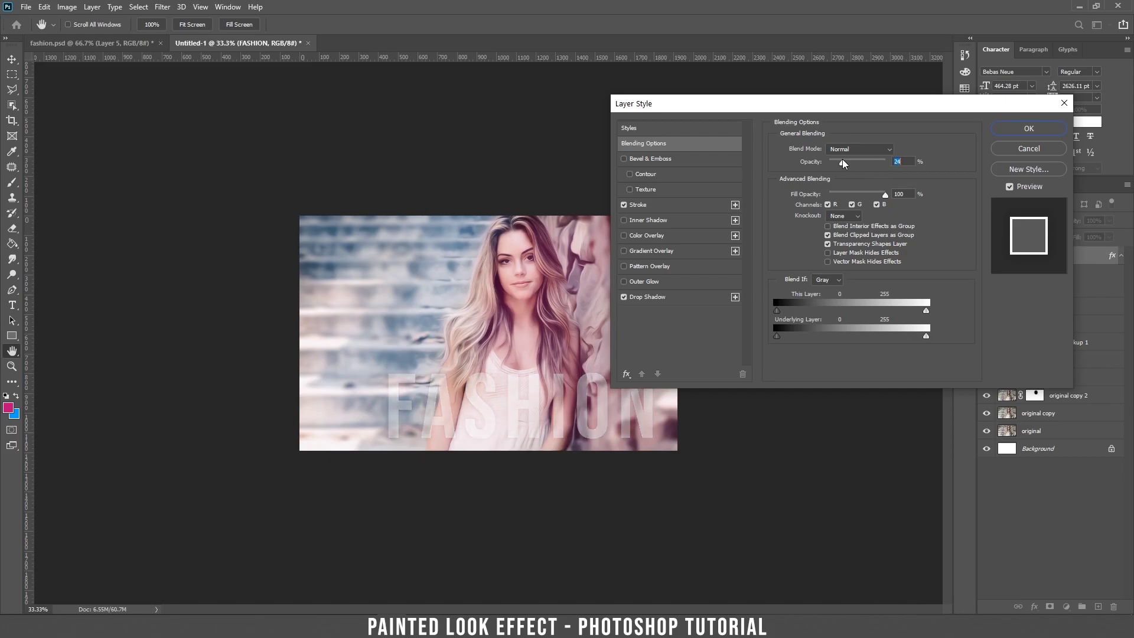
pyautogui.moveTo(844, 165); pyautogui.dragTo(887, 164)
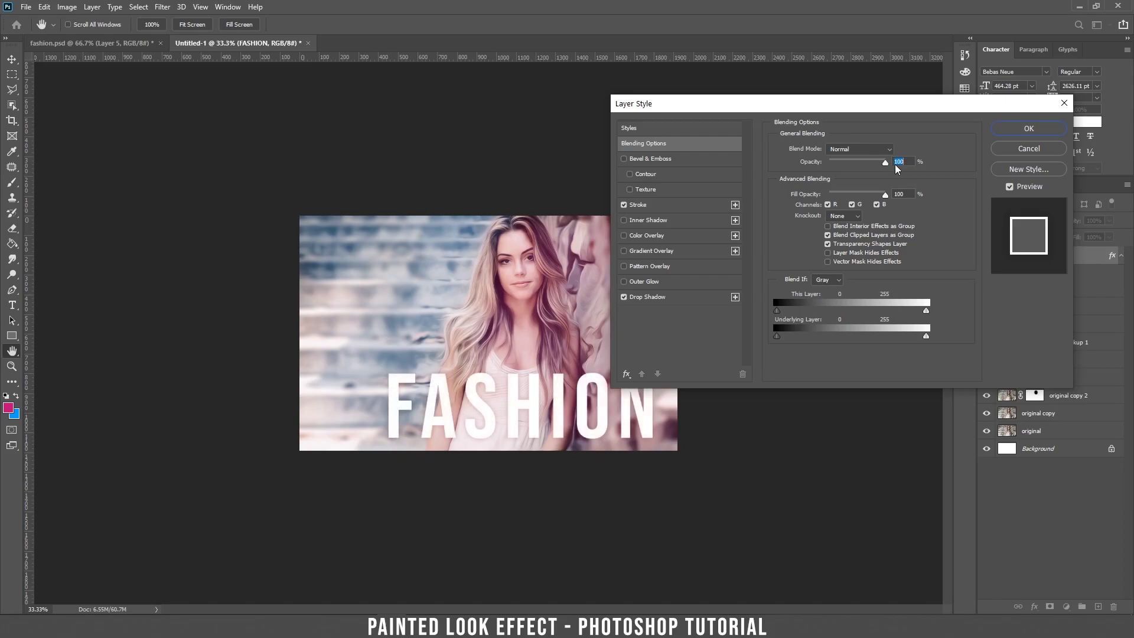
pyautogui.click(624, 205)
pyautogui.moveTo(885, 162)
pyautogui.mouseDown()
pyautogui.moveTo(845, 163)
pyautogui.moveTo(908, 164)
pyautogui.mouseUp()
pyautogui.moveTo(886, 195); pyautogui.dragTo(826, 193)
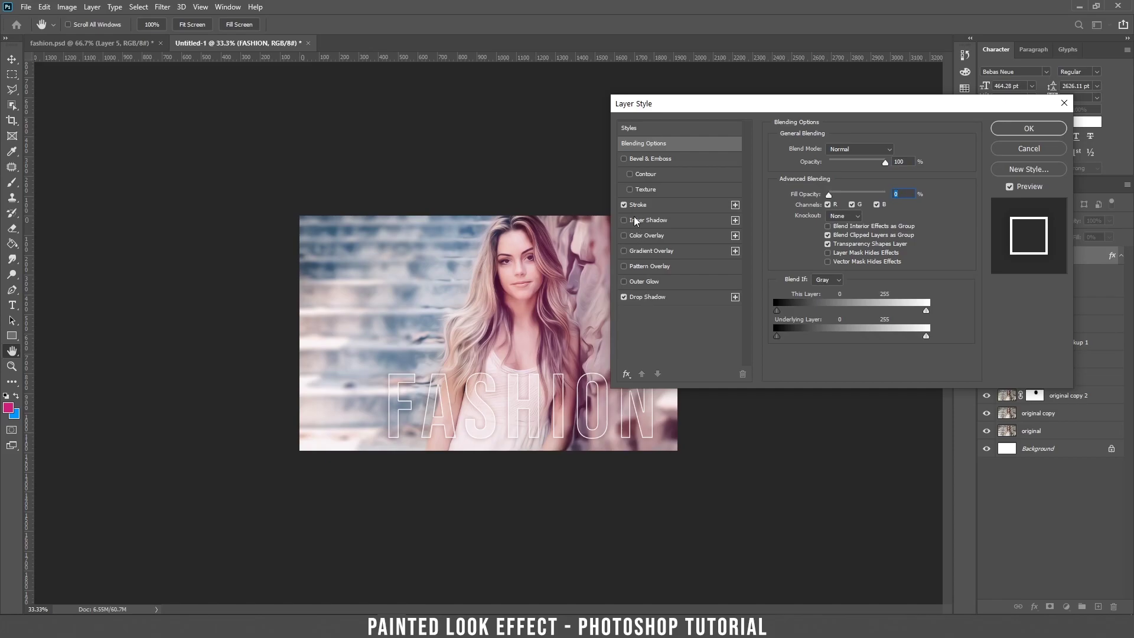
# Compare the text with its Stroke and Drop Shadow effects off and on, leaving both enabled.
pyautogui.click(624, 205)
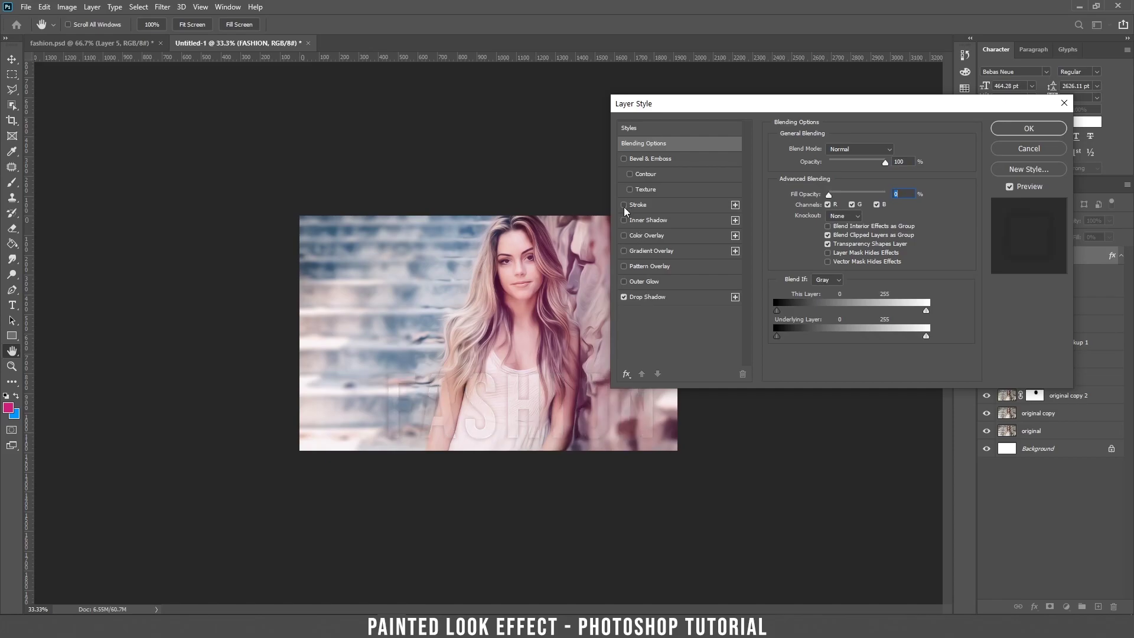
pyautogui.click(624, 206)
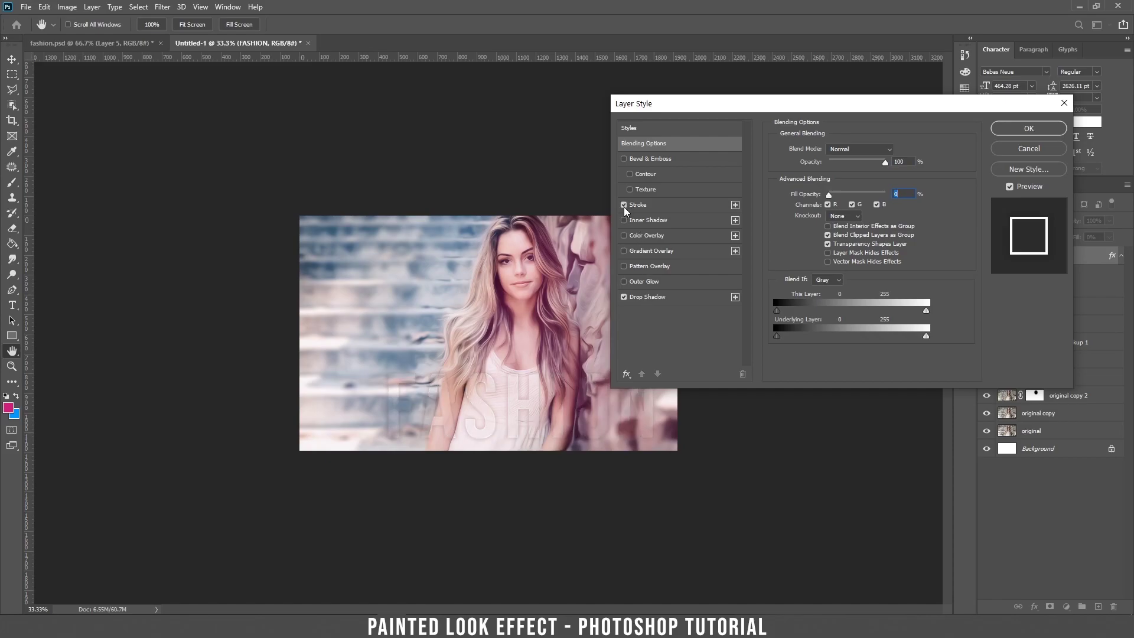
pyautogui.click(625, 298)
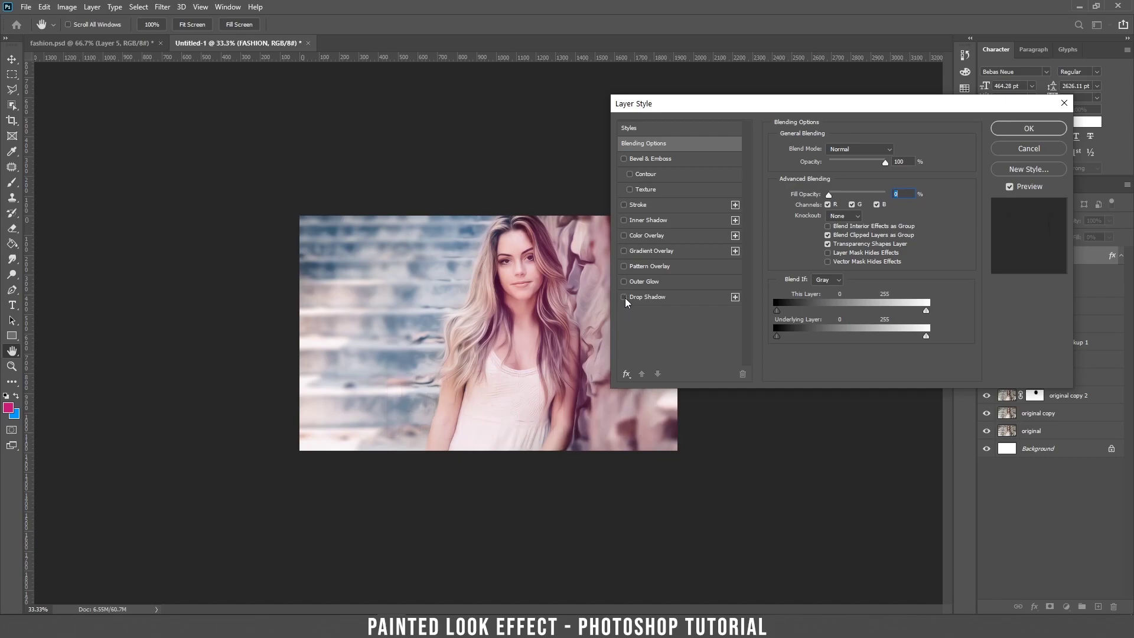
pyautogui.click(624, 297)
pyautogui.click(625, 205)
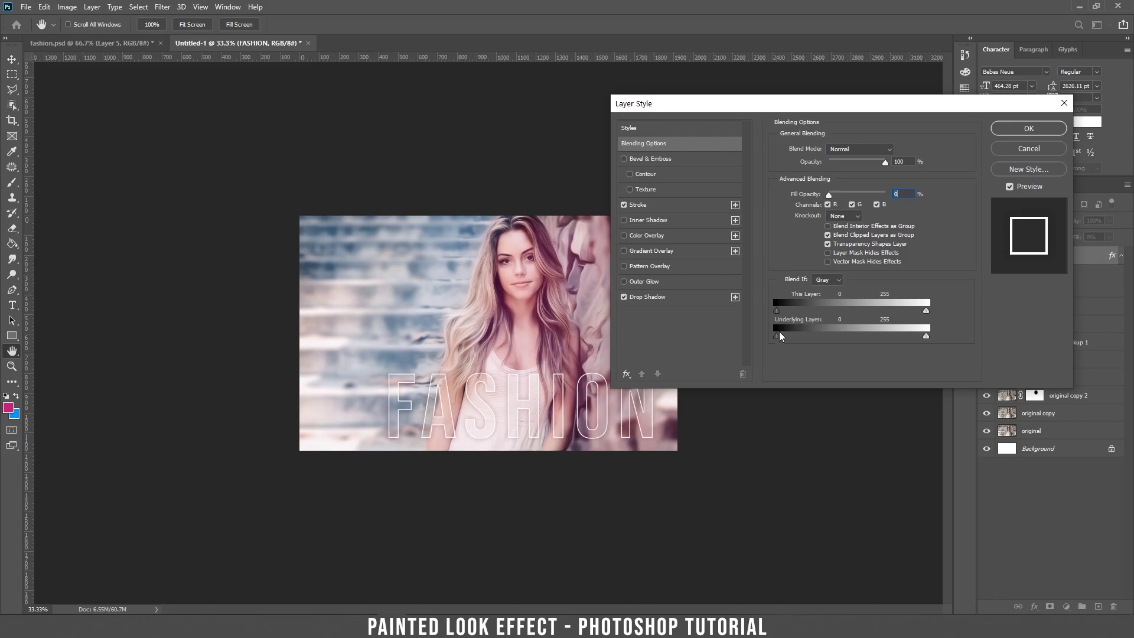
# Set the FASHION text's Blend If Underlying Layer black point to about 160 so dark photo areas show through, and apply the style.
pyautogui.moveTo(851, 105); pyautogui.dragTo(659, 66)
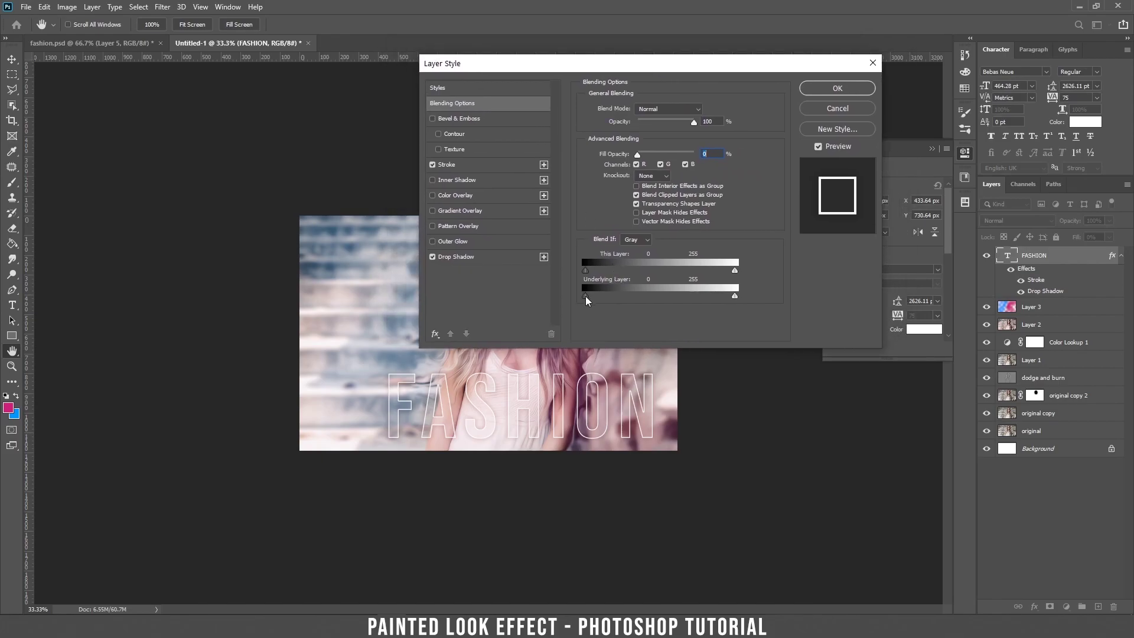
pyautogui.moveTo(586, 298); pyautogui.dragTo(679, 296)
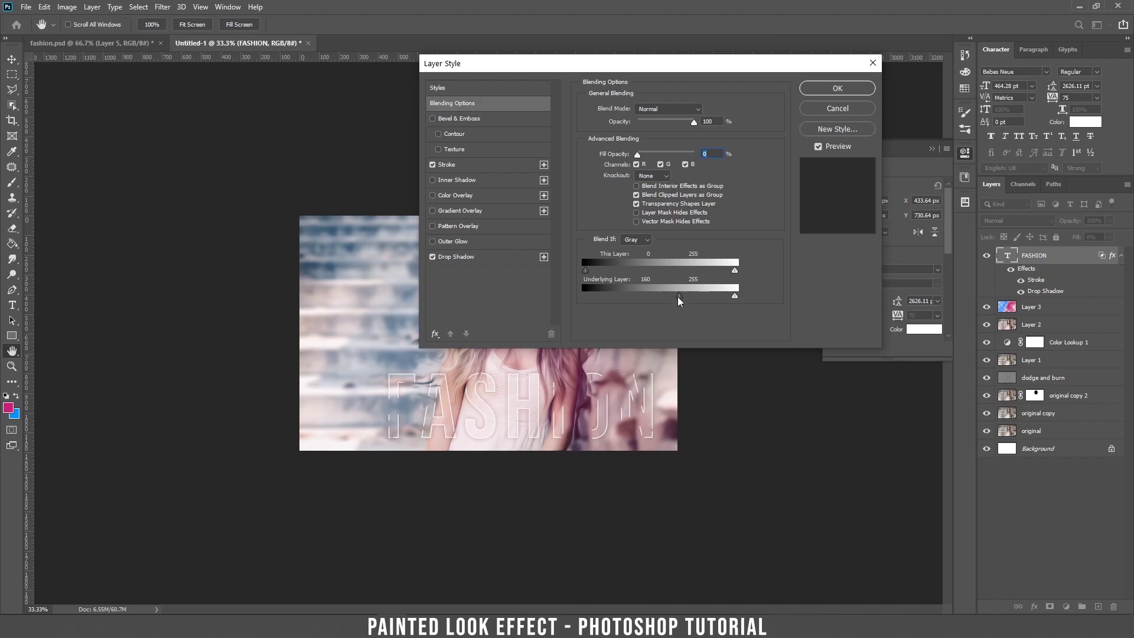
pyautogui.moveTo(680, 296)
pyautogui.mouseDown()
pyautogui.moveTo(646, 298)
pyautogui.moveTo(704, 299)
pyautogui.moveTo(677, 300)
pyautogui.mouseUp()
pyautogui.click(837, 88)
# Move the FASHION text slightly left and down within the photo.
pyautogui.moveTo(549, 365); pyautogui.dragTo(560, 365)
pyautogui.hotkey('ctrl', '+')
pyautogui.moveTo(660, 452)
pyautogui.mouseDown()
pyautogui.moveTo(625, 448)
pyautogui.moveTo(628, 438)
pyautogui.moveTo(630, 462)
pyautogui.moveTo(652, 462)
pyautogui.mouseUp()
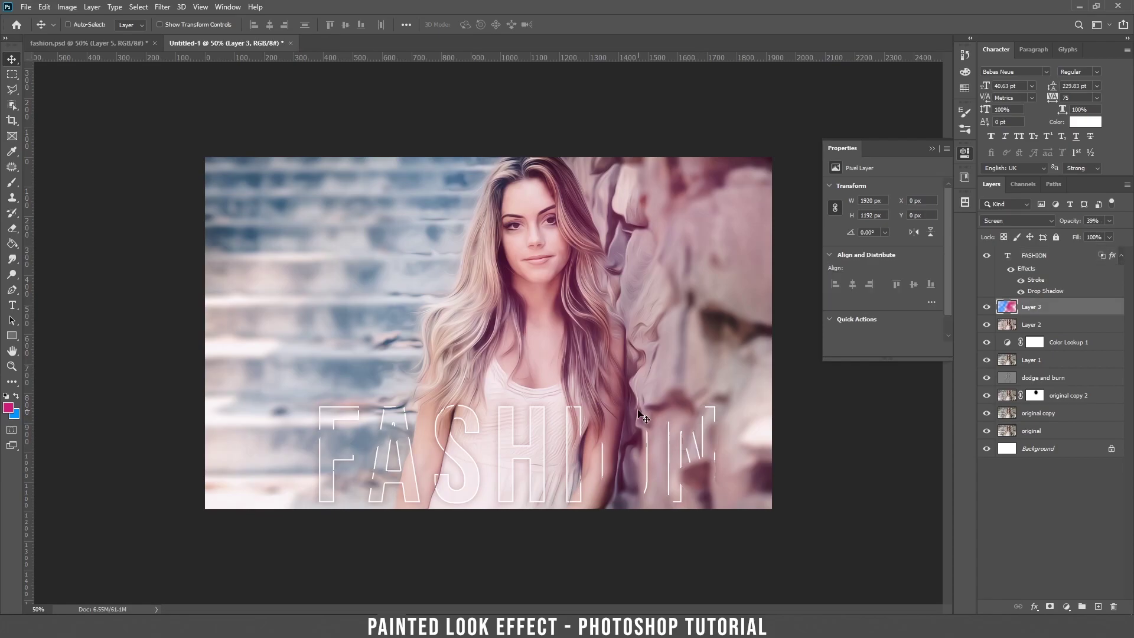
# Group all layers from the FASHION text down to original copy, leaving original and Background outside the group.
pyautogui.click(1073, 261)
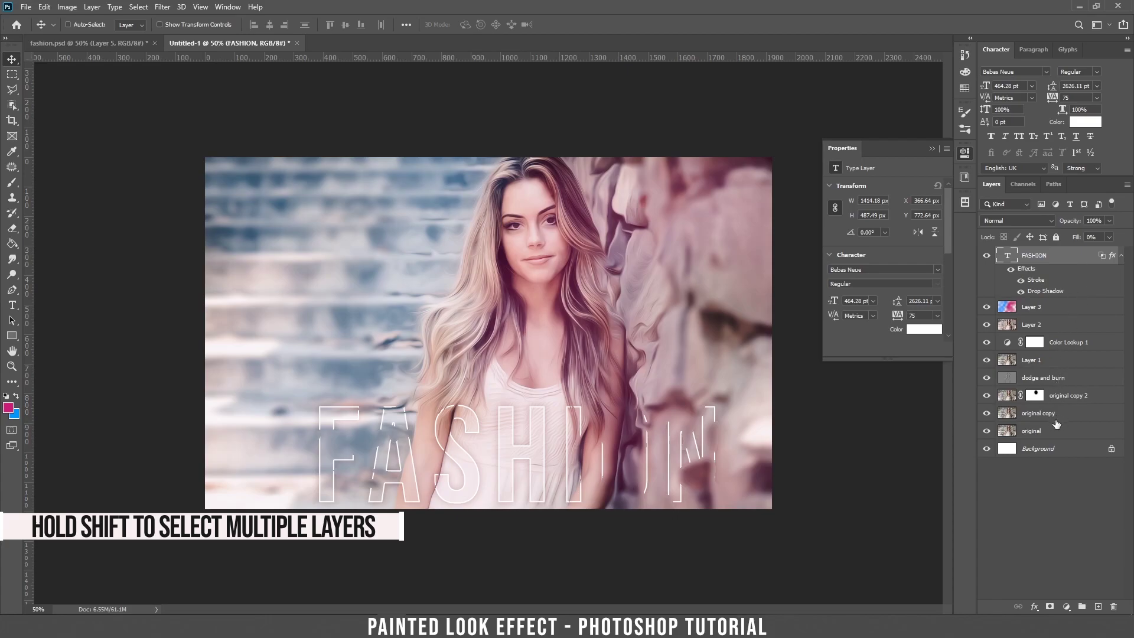
pyautogui.keyDown('shift'); pyautogui.click(1078, 418); pyautogui.keyUp('shift')
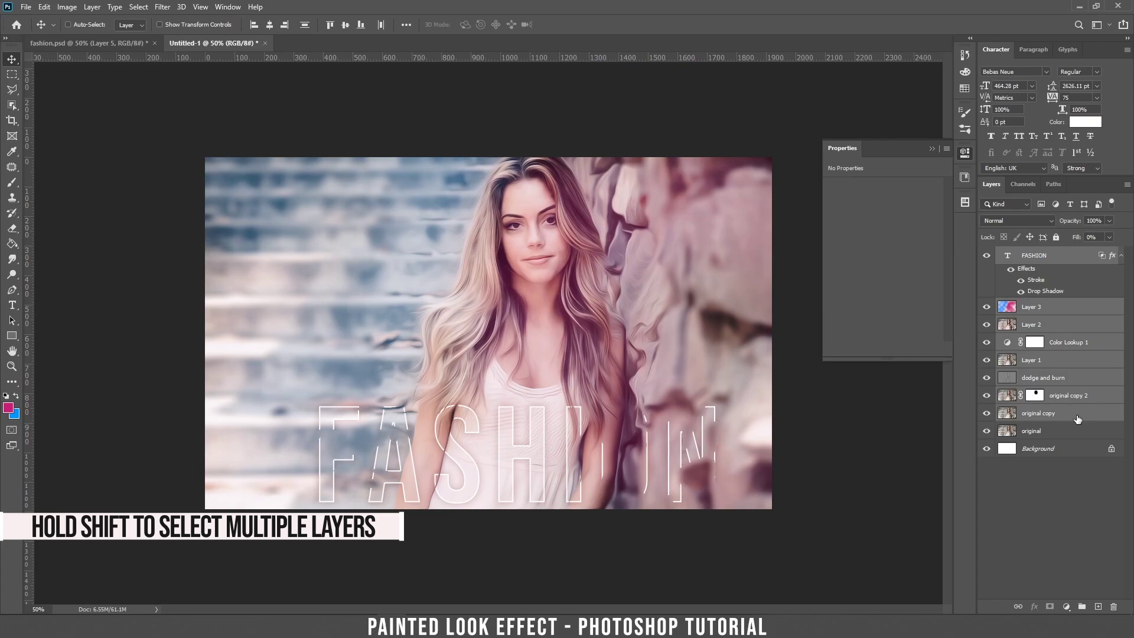
pyautogui.click(1082, 609)
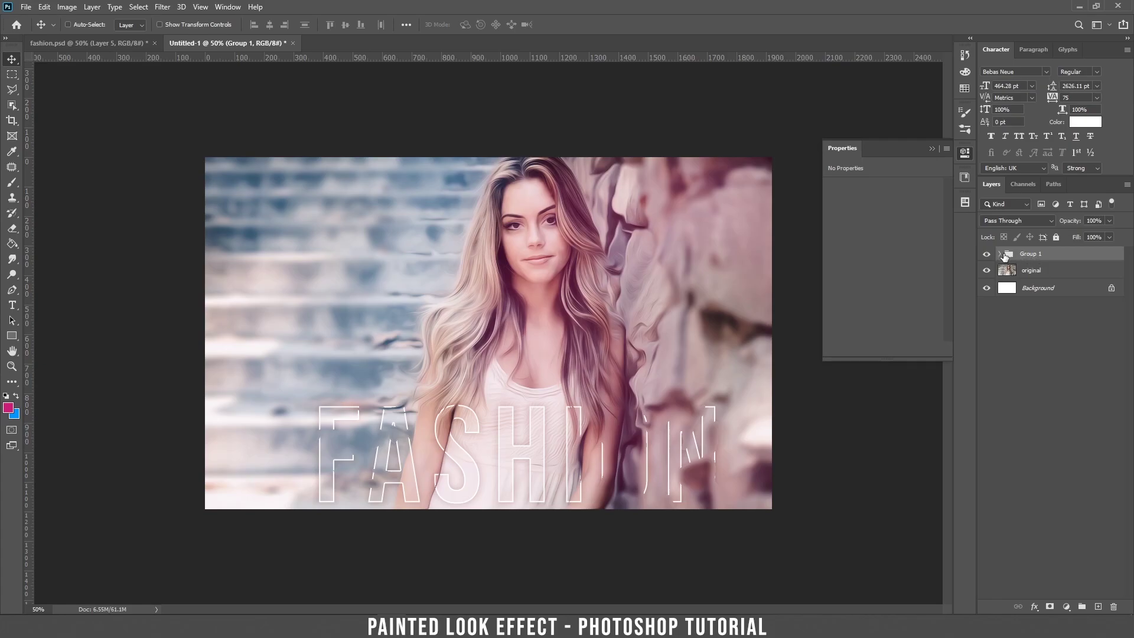
# Compare the painted result with the original photo by switching the layer group off and on, leaving it visible.
pyautogui.click(987, 255)
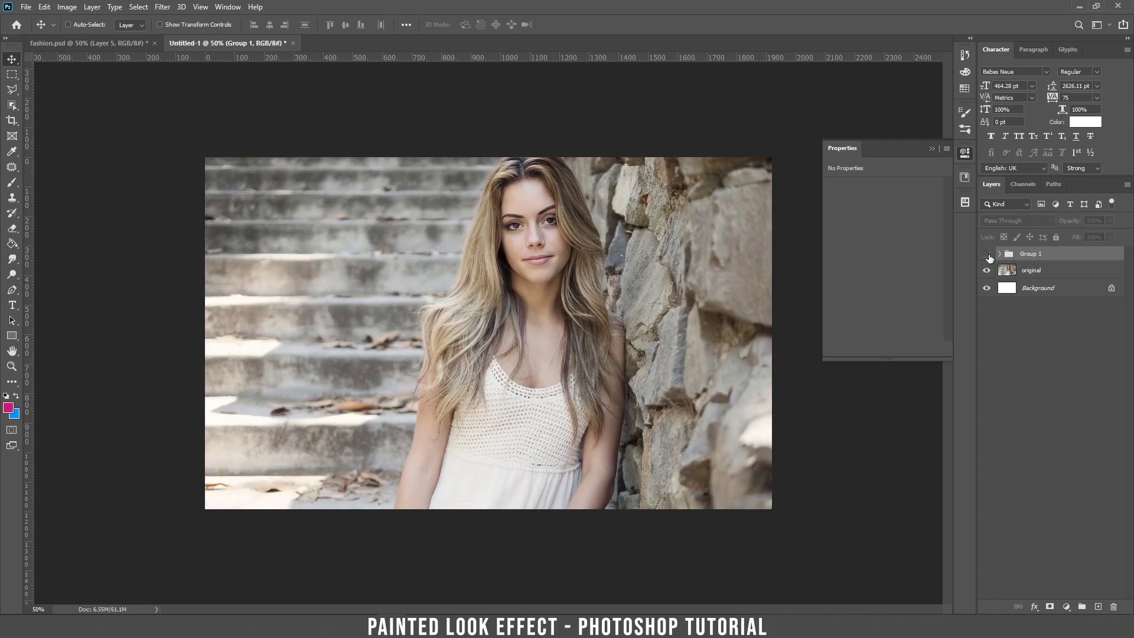
pyautogui.click(987, 255)
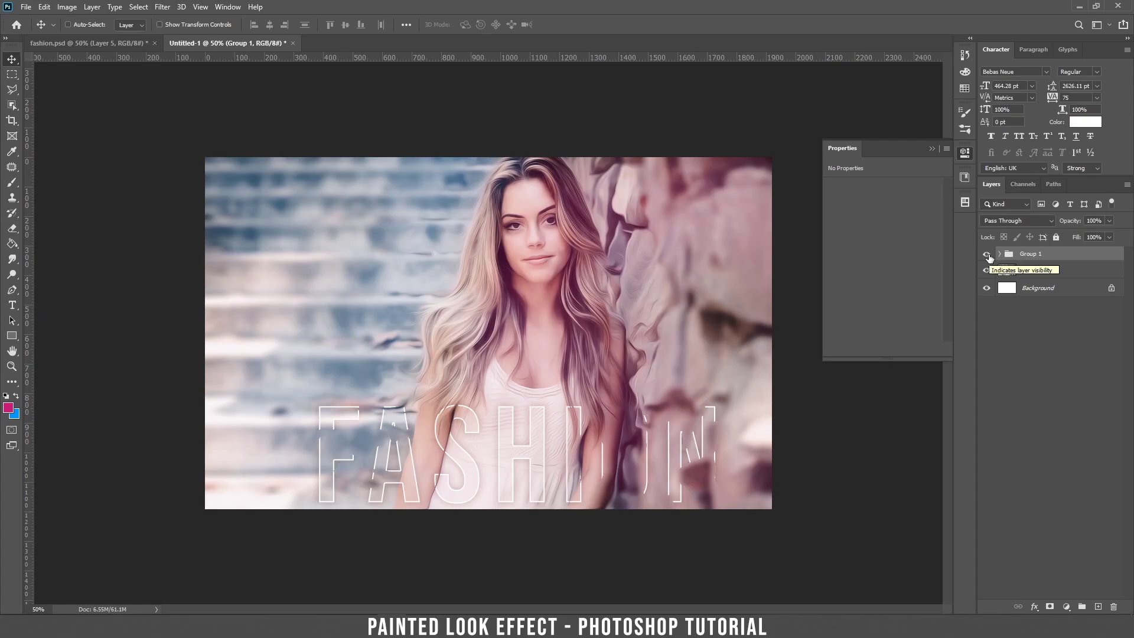
pyautogui.click(987, 255)
pyautogui.click(988, 255)
pyautogui.hotkey('ctrl', '+')
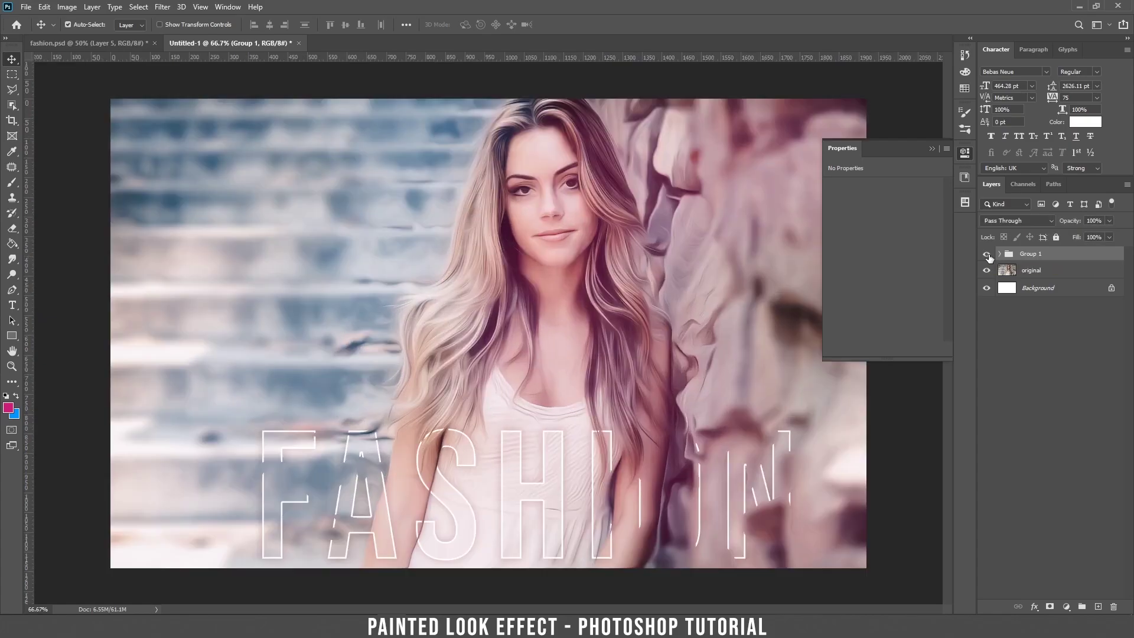
pyautogui.click(987, 255)
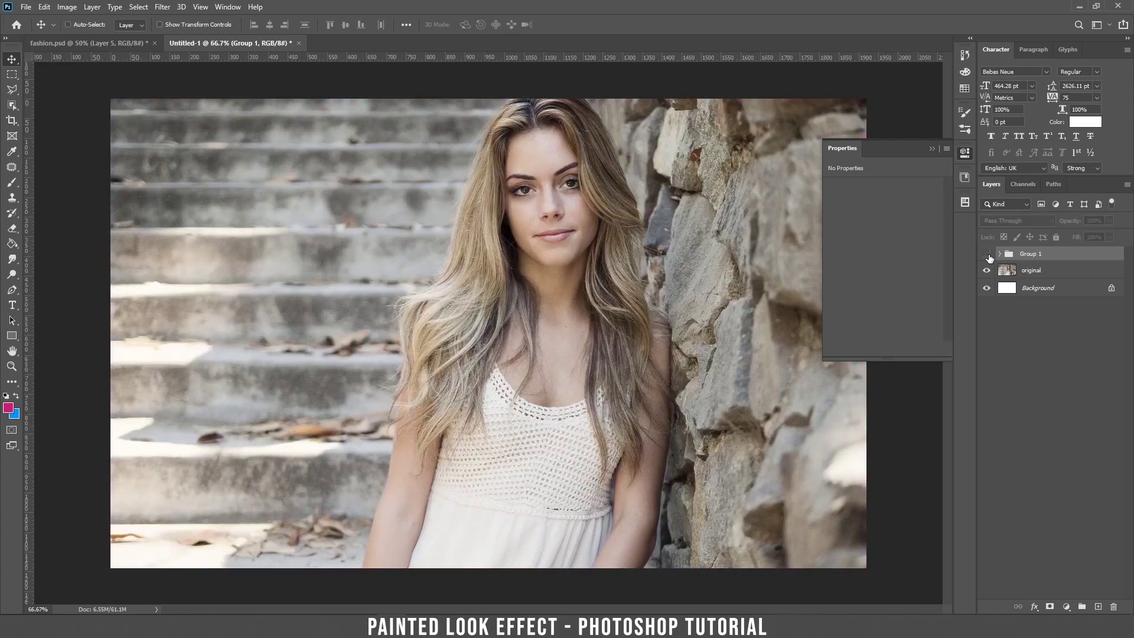
pyautogui.click(987, 254)
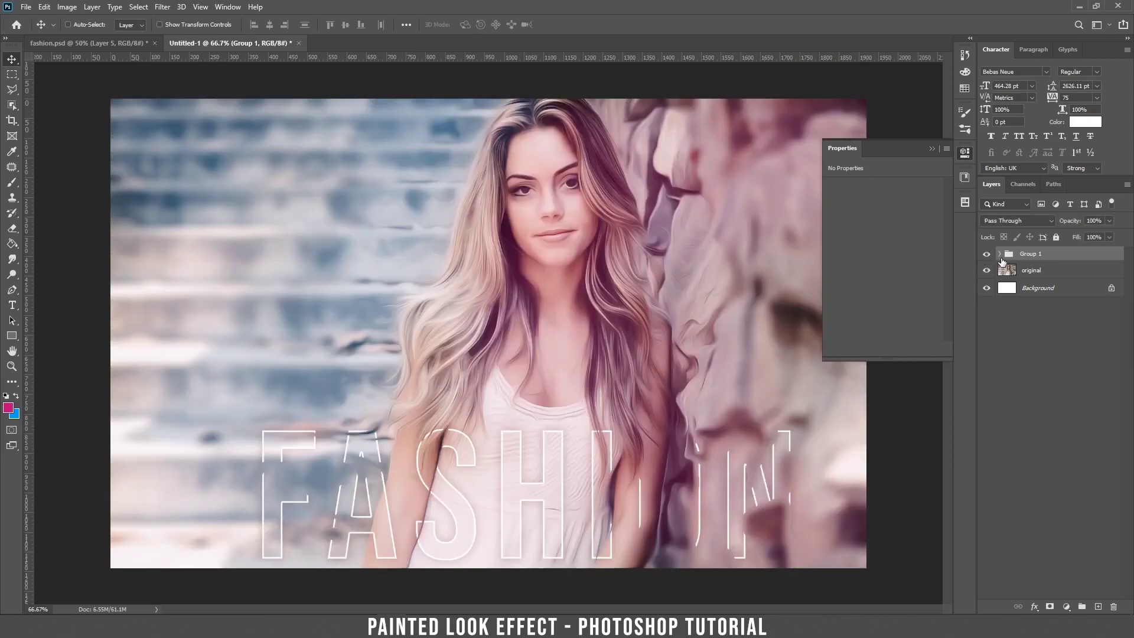
# Hide the FASHION text inside the group and stamp all visible layers into a new layer above Layer 3.
pyautogui.click(999, 253)
pyautogui.click(1054, 272)
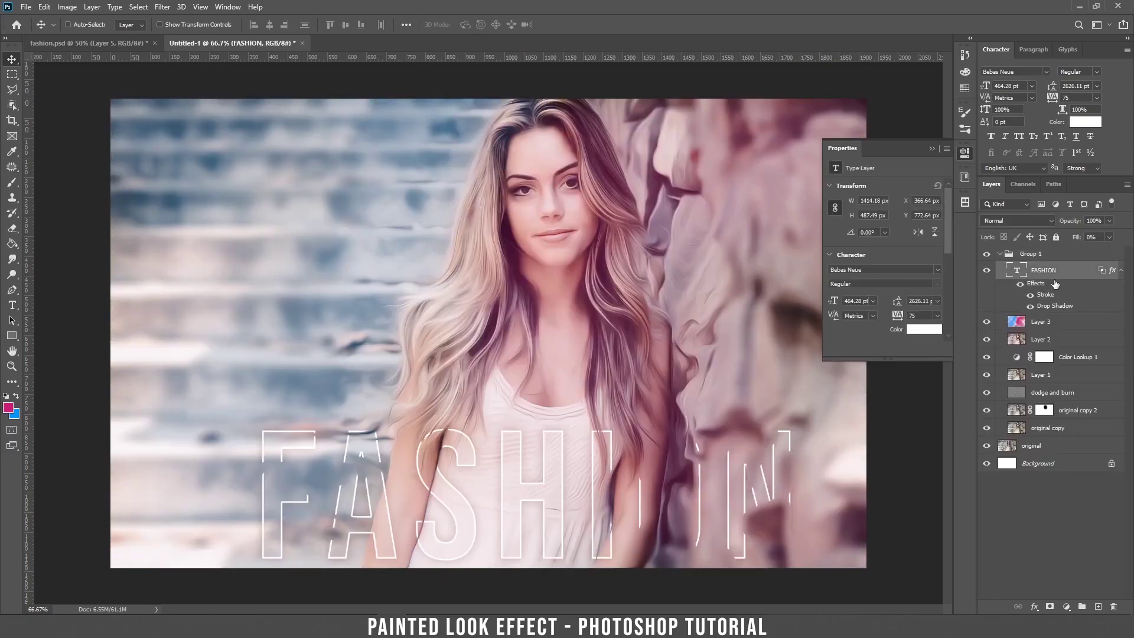
pyautogui.click(987, 272)
pyautogui.click(1060, 323)
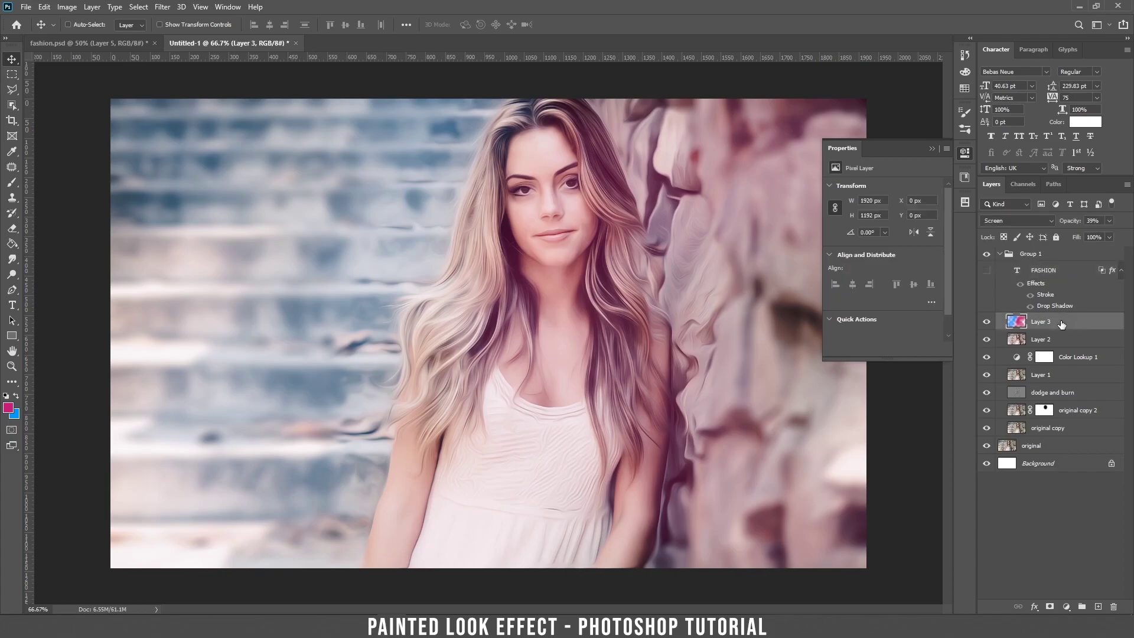
pyautogui.hotkey('ctrl', 'shift', 'alt', 'e')
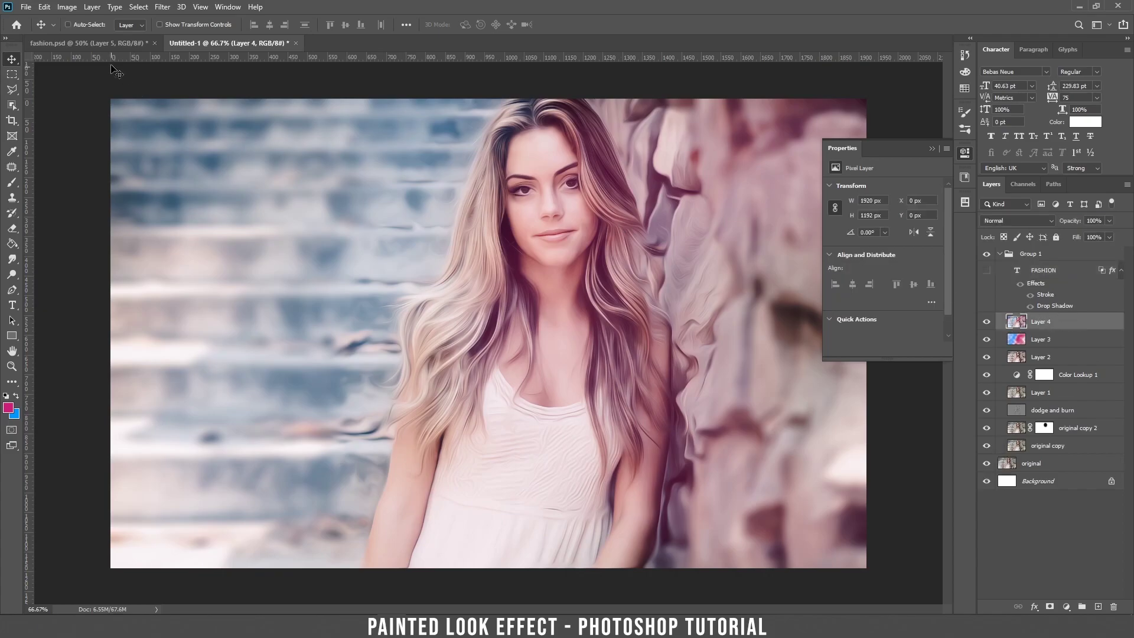
# Apply Smart Sharpen to the stamped layer with an Amount of 72%, checking the face in the preview.
pyautogui.click(165, 8)
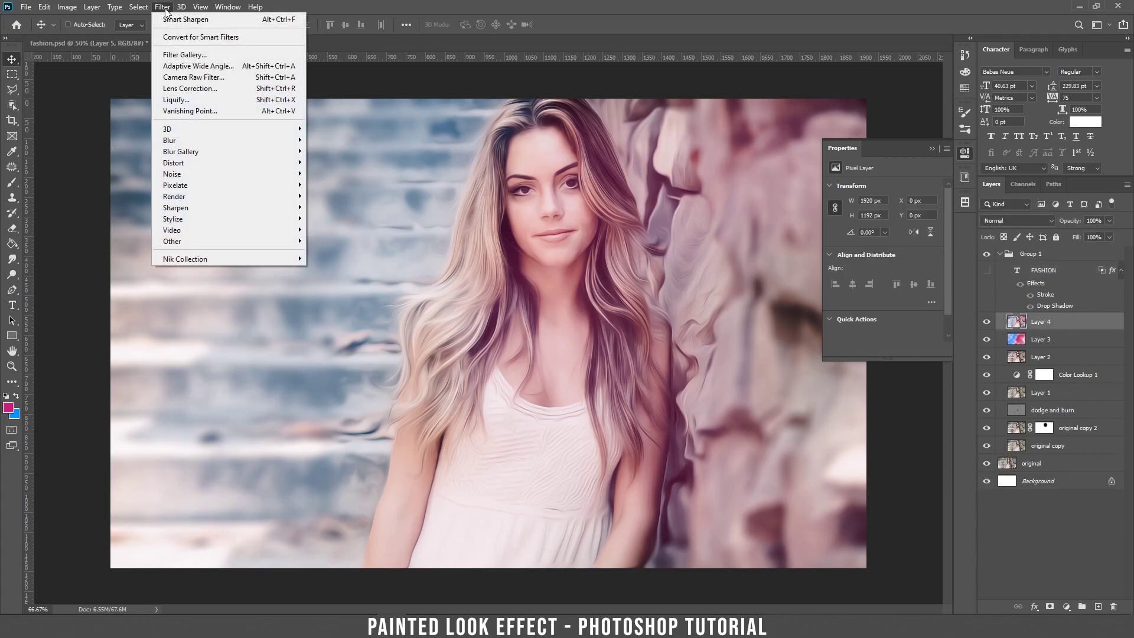
pyautogui.moveTo(208, 211)
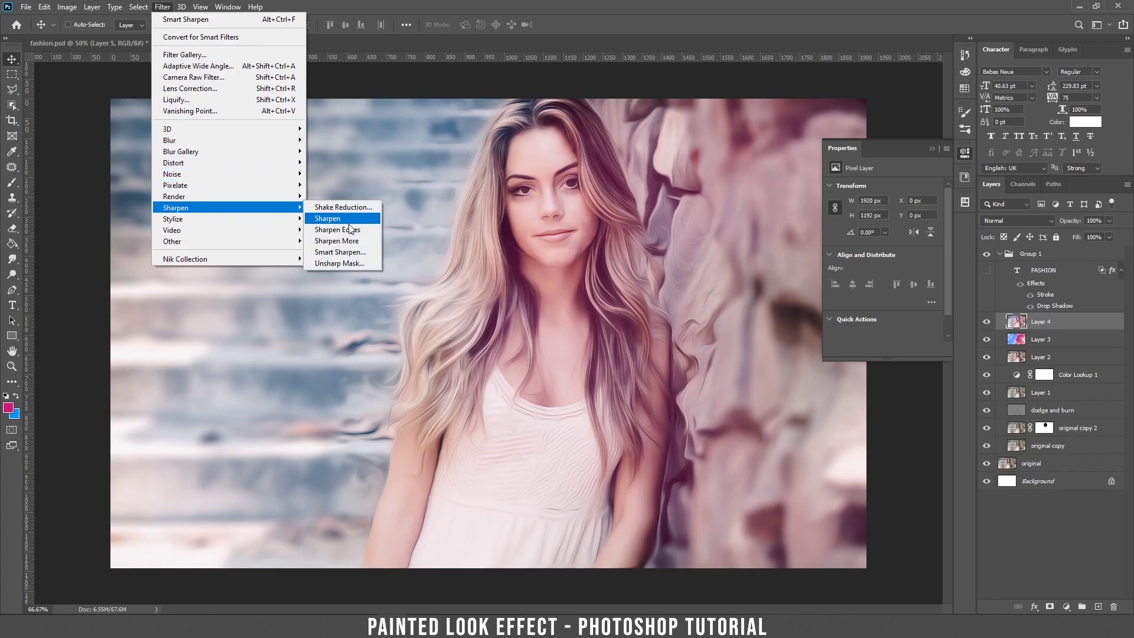
pyautogui.click(358, 252)
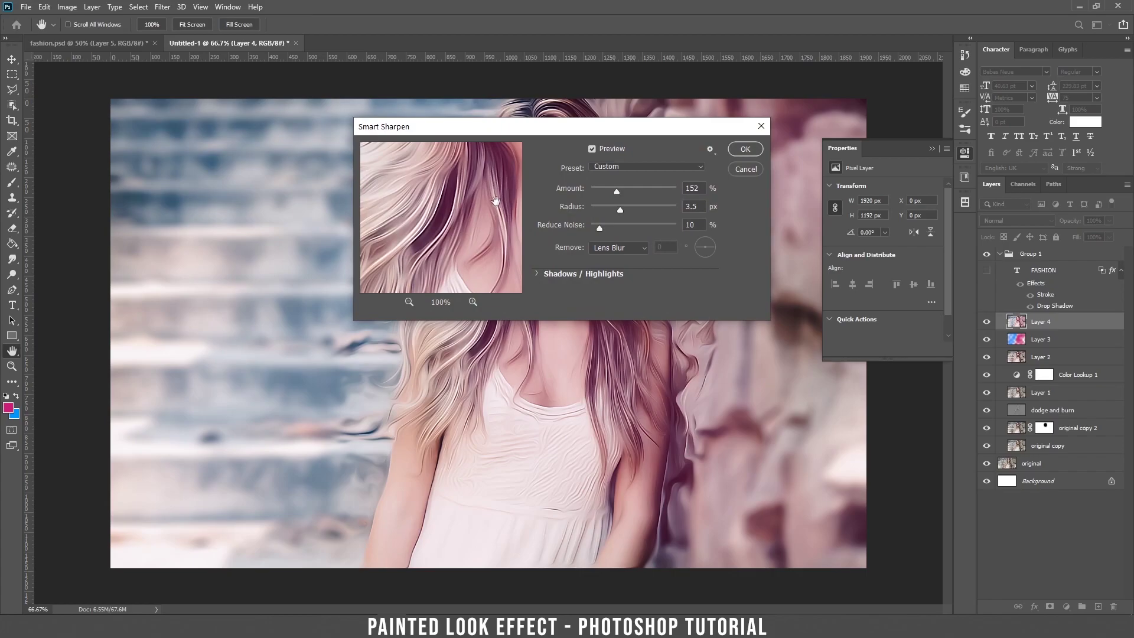
pyautogui.moveTo(495, 202); pyautogui.dragTo(461, 254)
pyautogui.moveTo(608, 187); pyautogui.dragTo(604, 190)
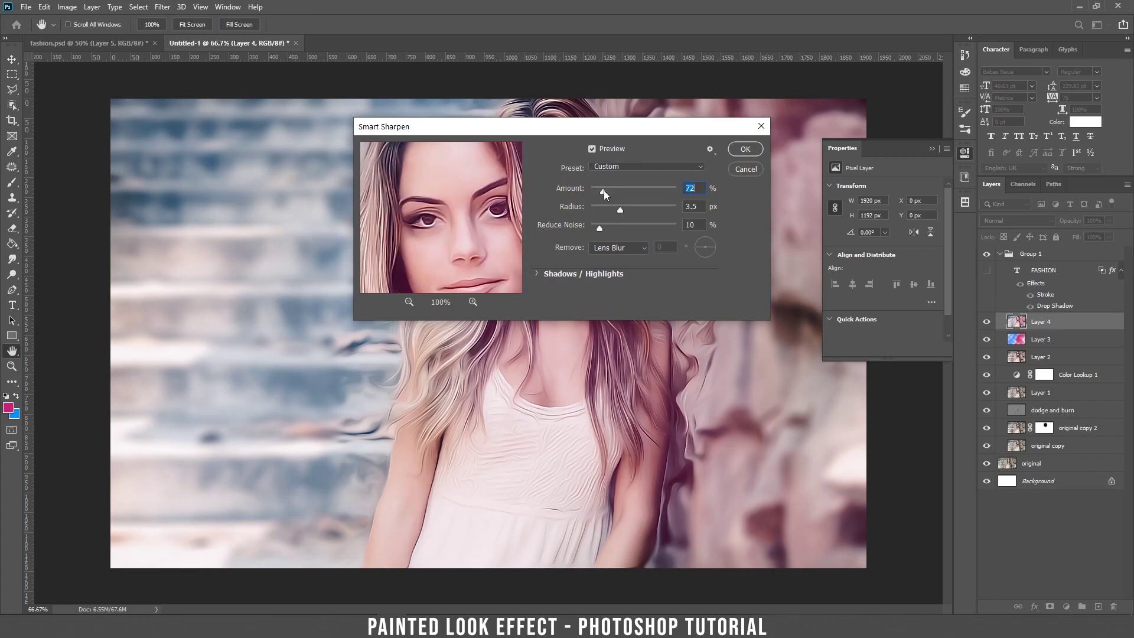
pyautogui.click(745, 149)
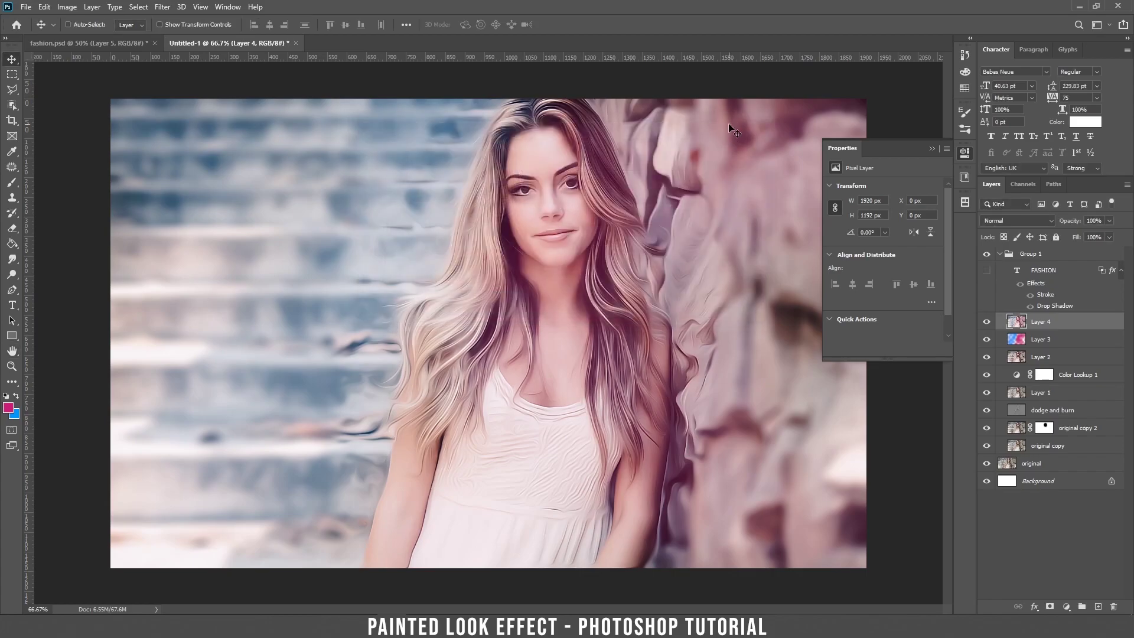
# Make the FASHION text visible again and collapse the layer group.
pyautogui.click(986, 271)
pyautogui.hotkey('ctrl', '-')
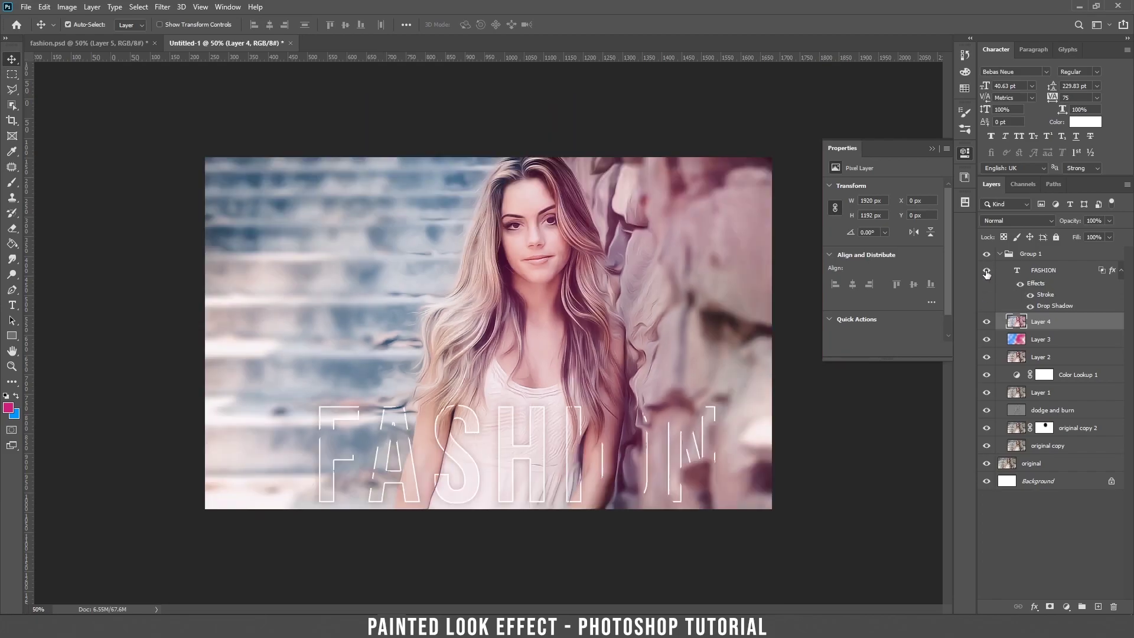
pyautogui.click(1000, 254)
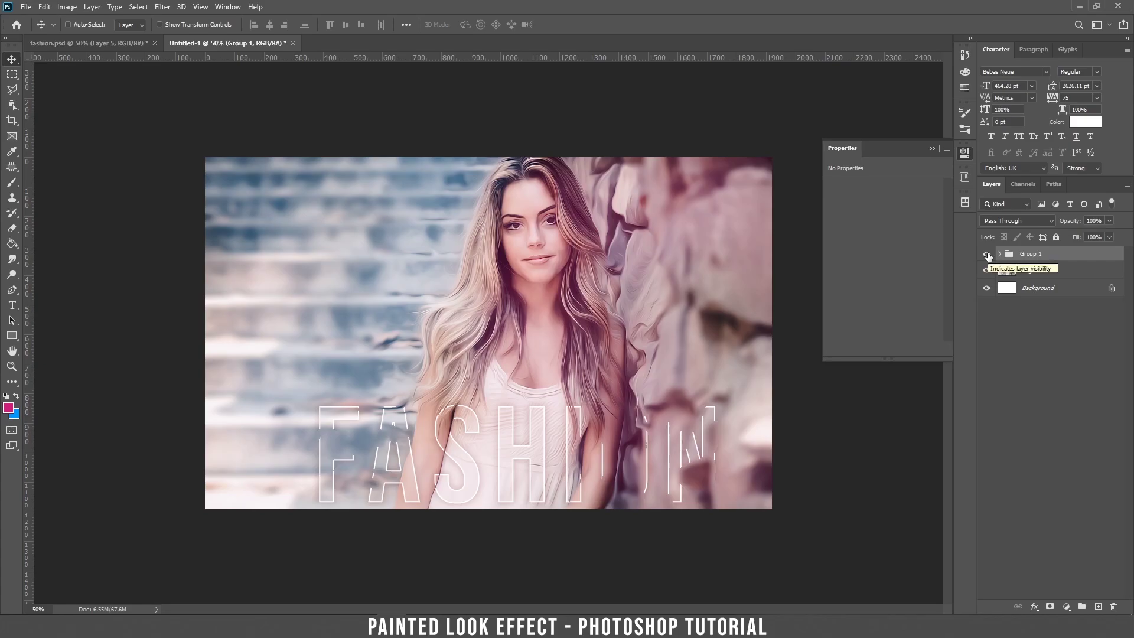
# Compare the sharpened final image with the original by toggling the group's visibility, leaving the group shown.
pyautogui.click(987, 254)
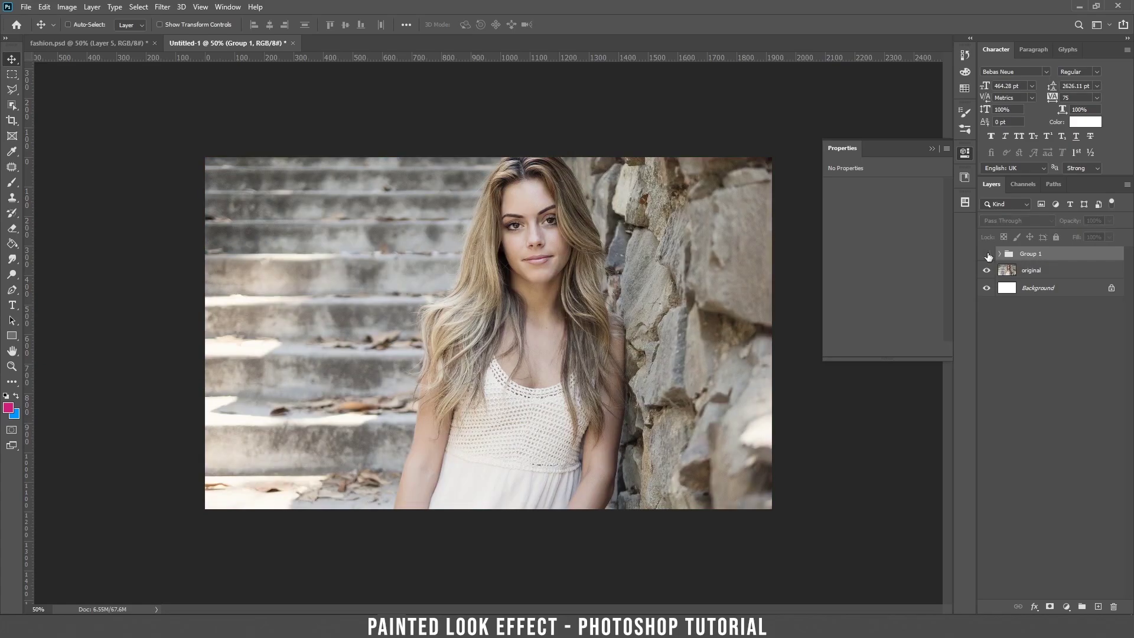
pyautogui.click(987, 254)
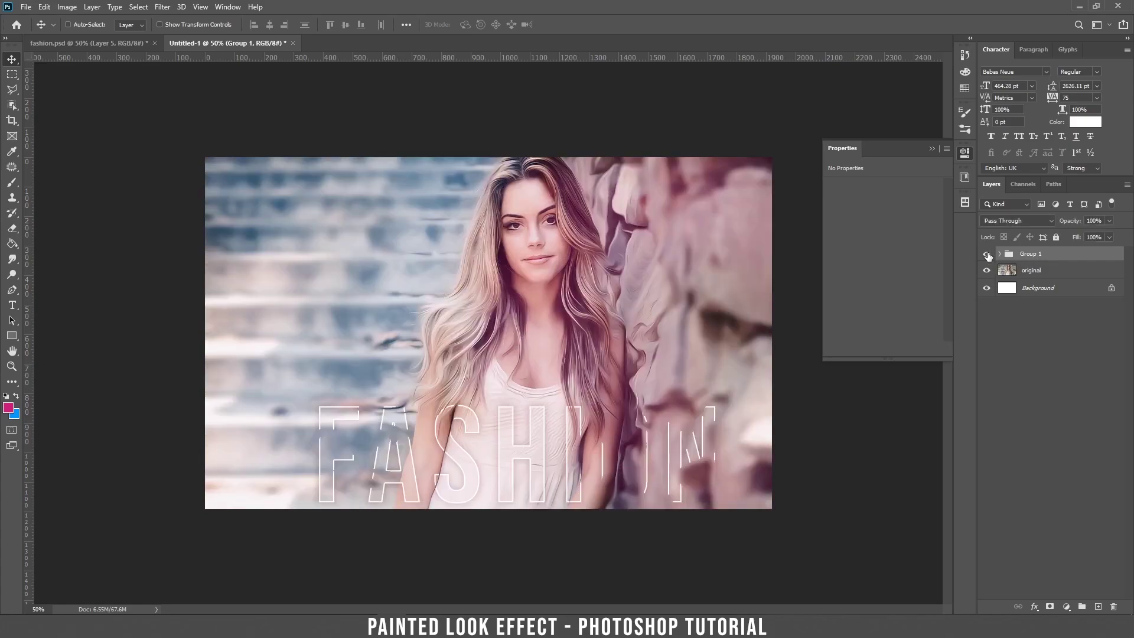
pyautogui.click(986, 254)
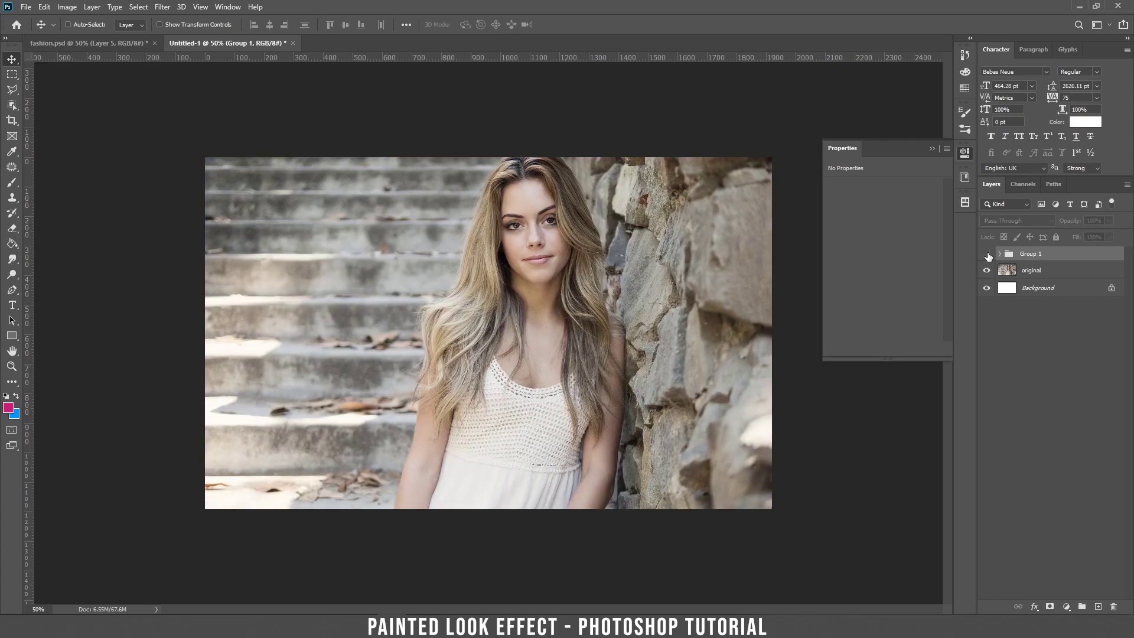
pyautogui.click(987, 254)
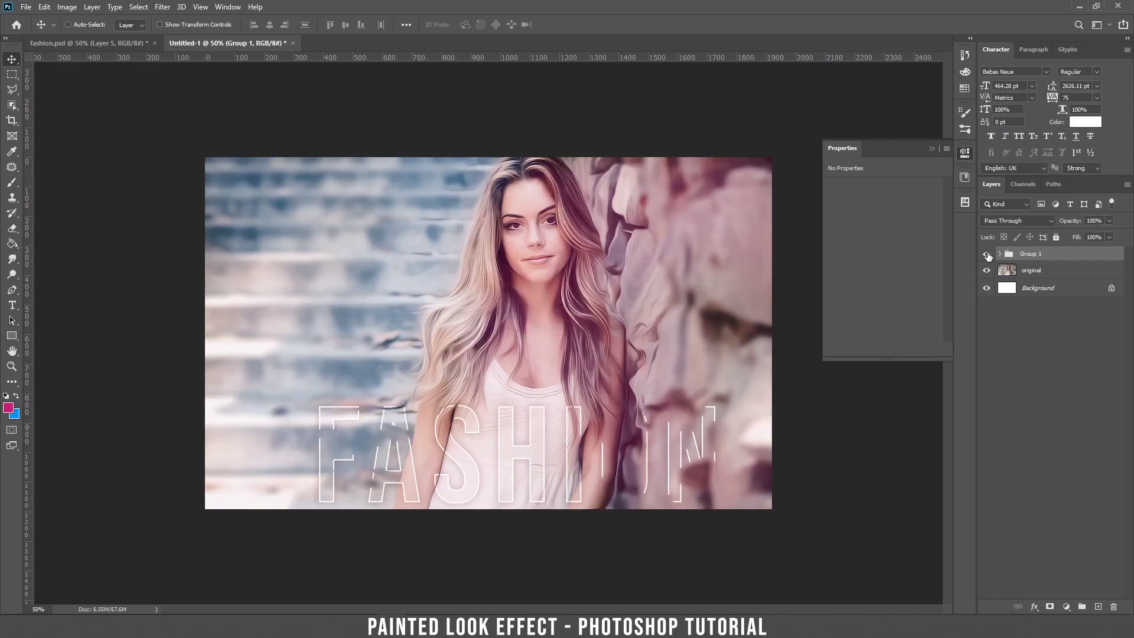